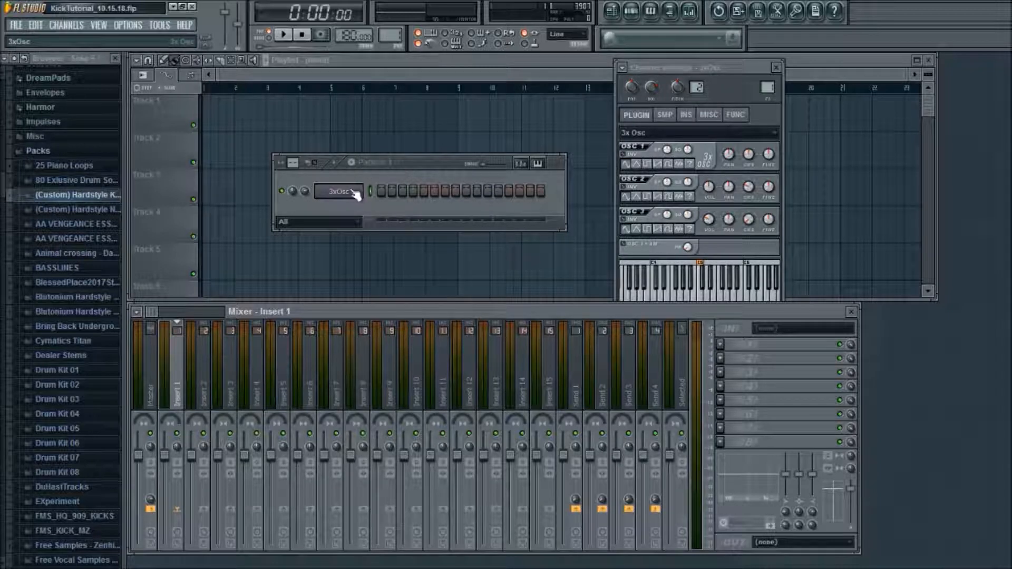
- Enable the 3xOsc volume envelope and bring its attack, hold and sustain down to minimum
{"action": "left_click_drag", "start_coordinate": [427, 160], "coordinate": [383, 127]}
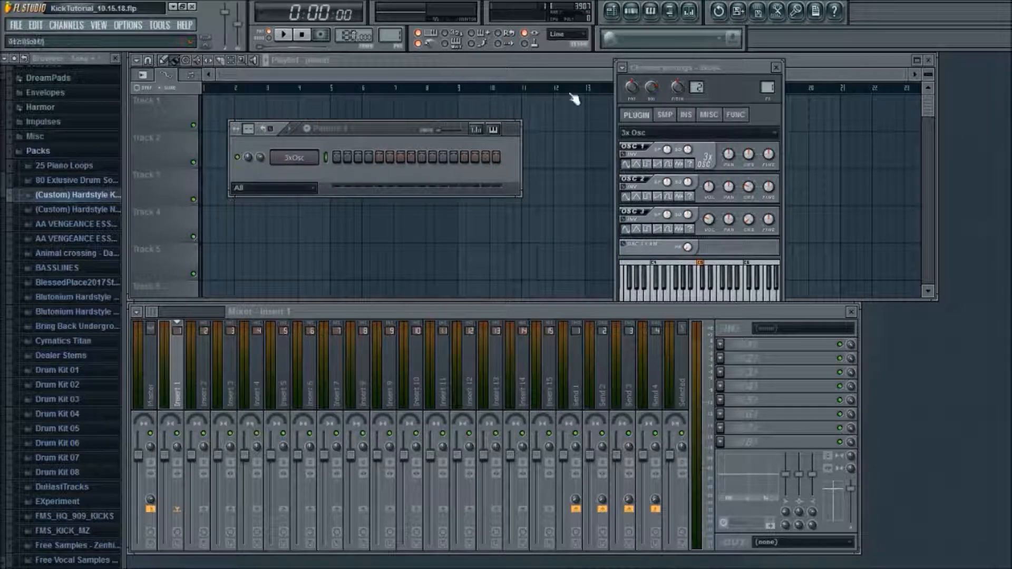
{"action": "left_click_drag", "start_coordinate": [708, 71], "coordinate": [676, 93]}
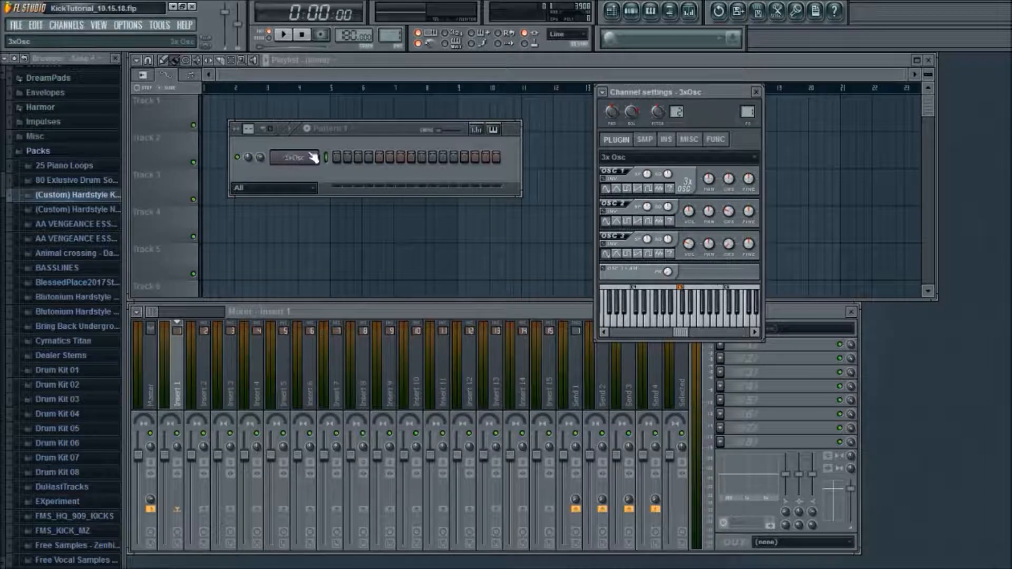
{"action": "left_click", "coordinate": [658, 140]}
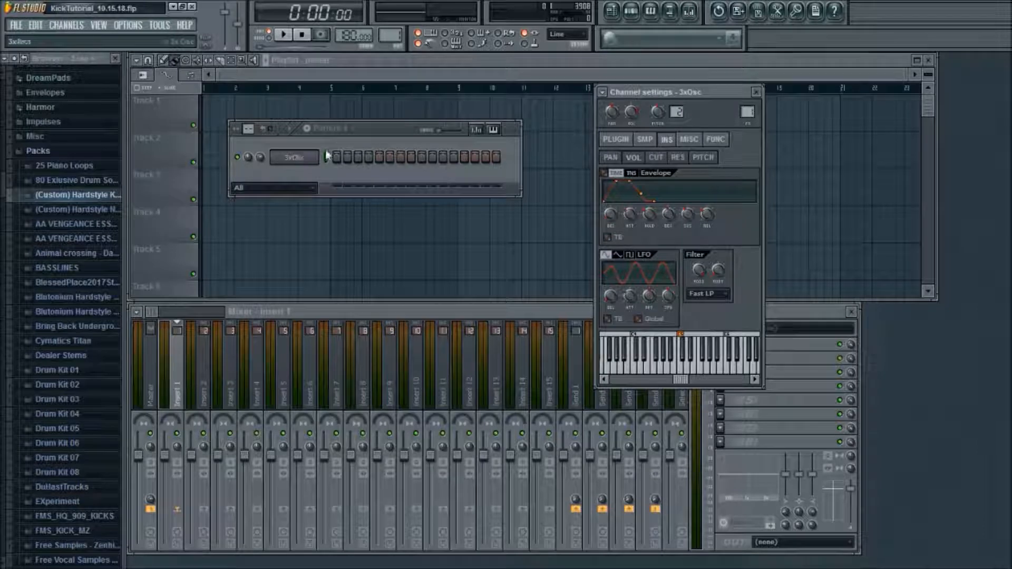
{"action": "left_click_drag", "start_coordinate": [627, 212], "coordinate": [627, 259]}
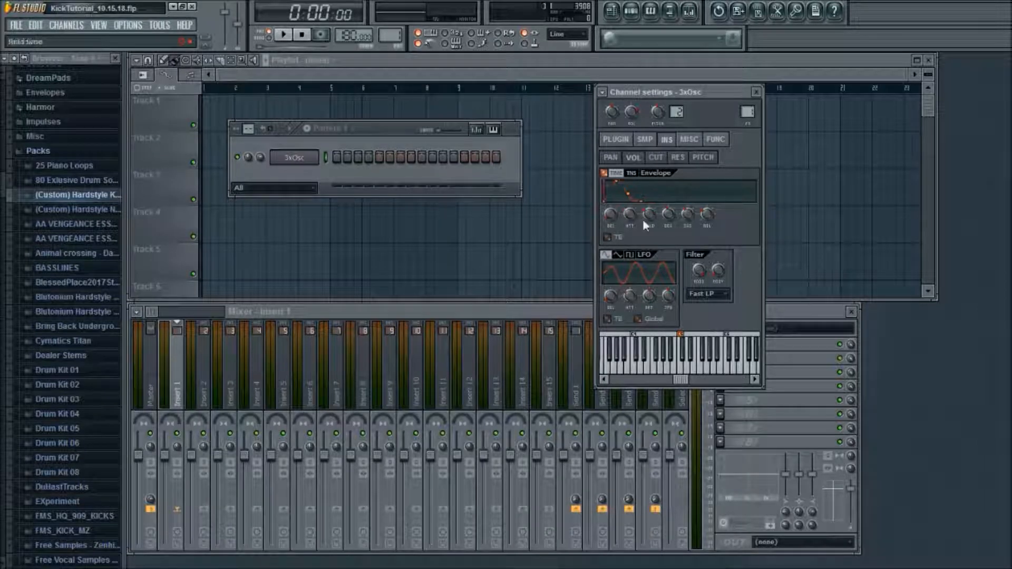
{"action": "left_click_drag", "start_coordinate": [654, 218], "coordinate": [653, 254]}
{"action": "left_click_drag", "start_coordinate": [687, 211], "coordinate": [687, 247]}
- Fill every fourth step of the 3xOsc channel in Pattern 1 and send the steps to the piano roll
{"action": "left_click", "coordinate": [296, 161]}
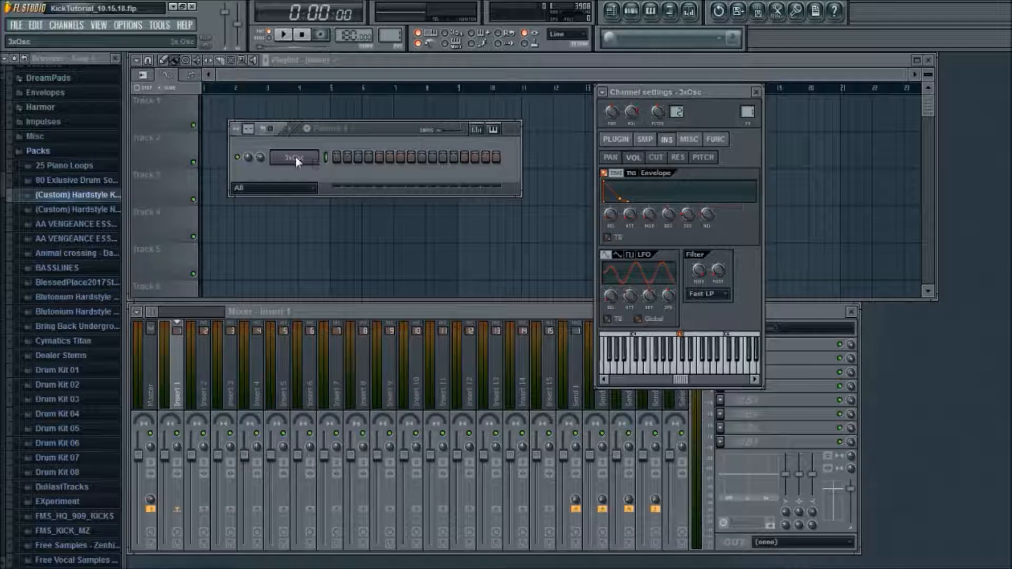
{"action": "left_click", "coordinate": [364, 261]}
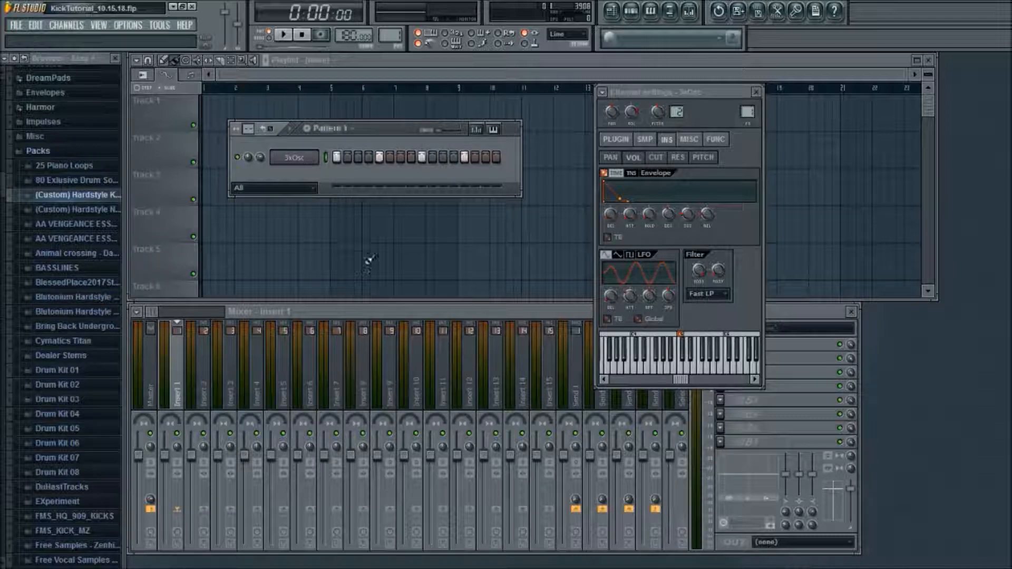
{"action": "right_click", "coordinate": [302, 158]}
{"action": "left_click", "coordinate": [346, 160]}
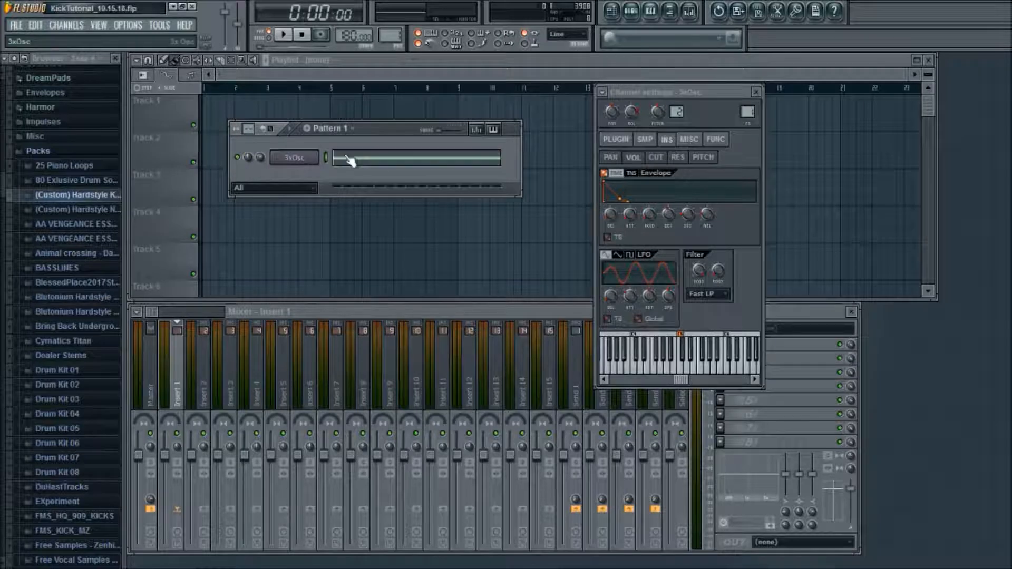
- Transpose all four 3xOsc notes down one octave to C4 and audition the pattern
{"action": "key", "text": "space"}
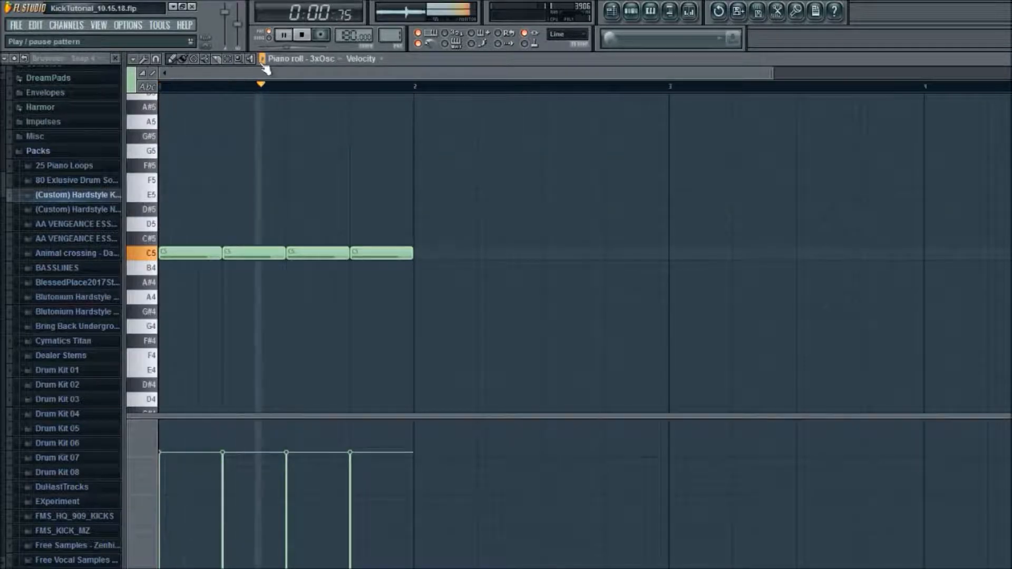
{"action": "left_click", "coordinate": [301, 34]}
{"action": "left_click", "coordinate": [147, 255]}
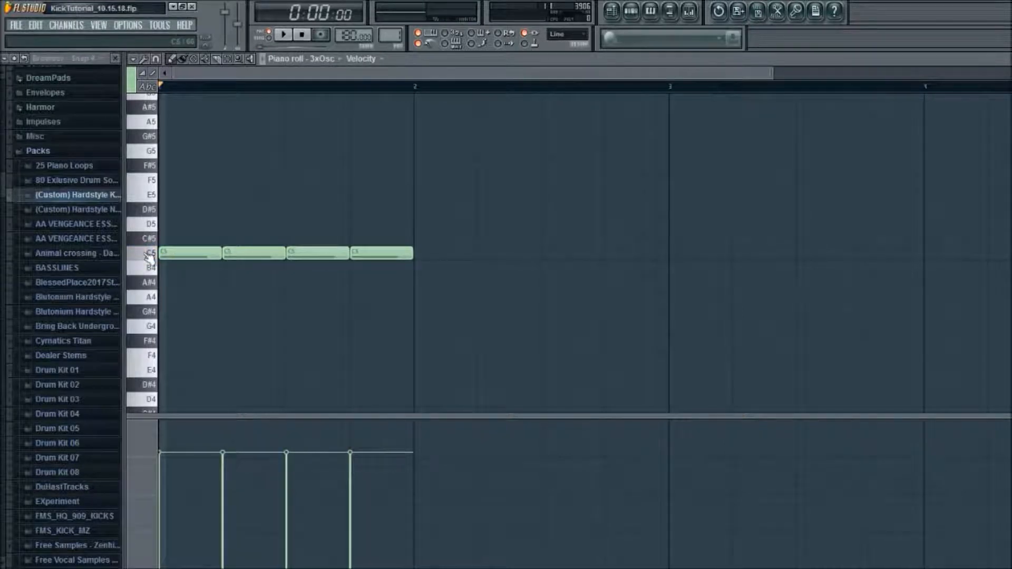
{"action": "key", "text": "ctrl+a"}
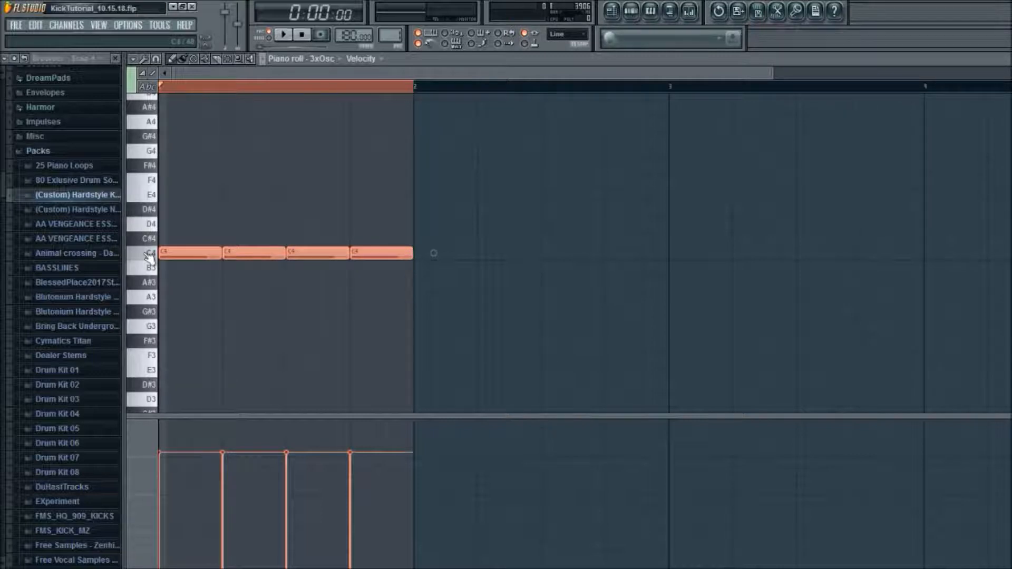
{"action": "key", "text": "space"}
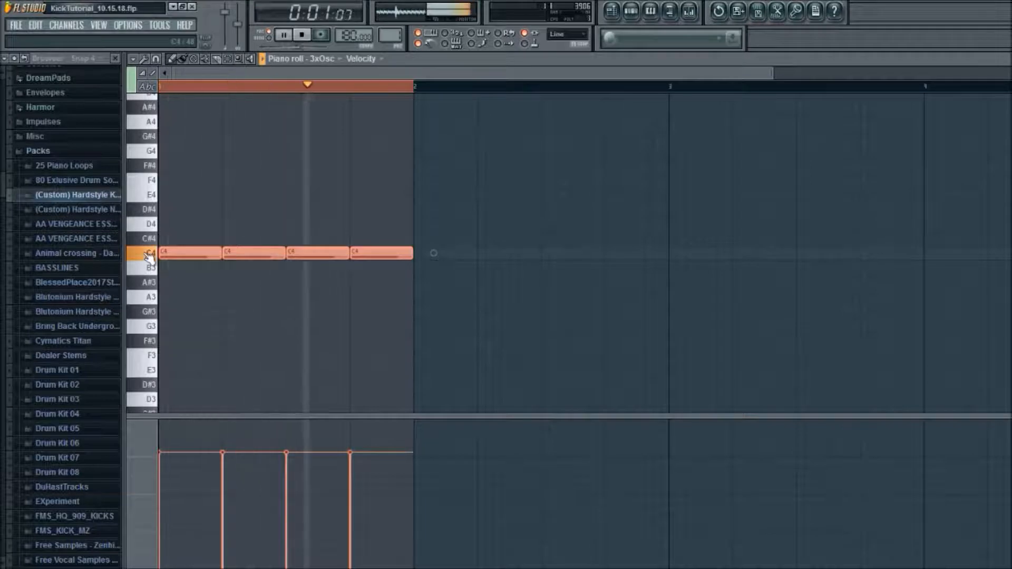
{"action": "key", "text": "space"}
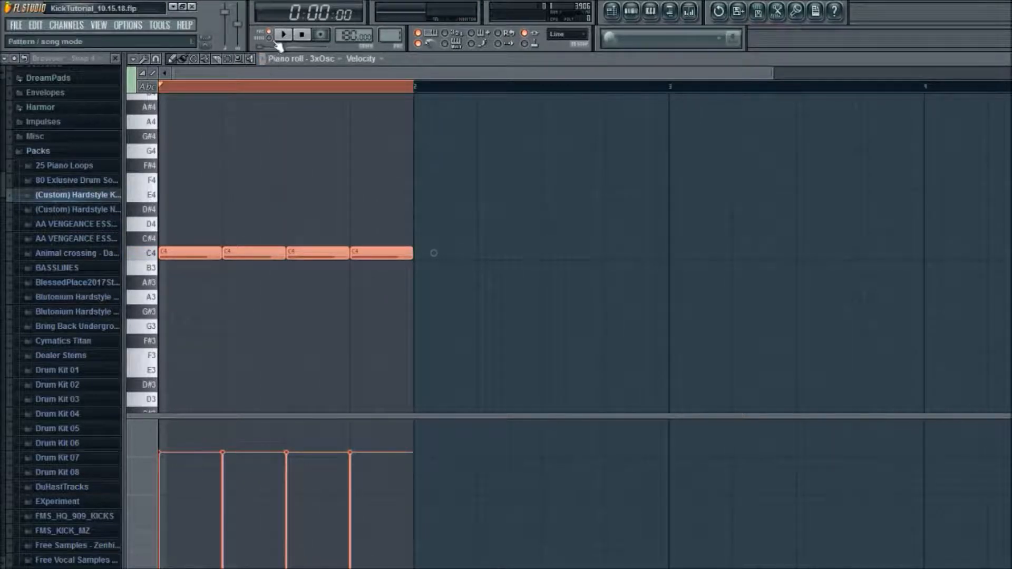
- Shorten the decay time of the 3xOsc volume envelope while the pattern plays
{"action": "key", "text": "space"}
{"action": "left_click", "coordinate": [643, 9]}
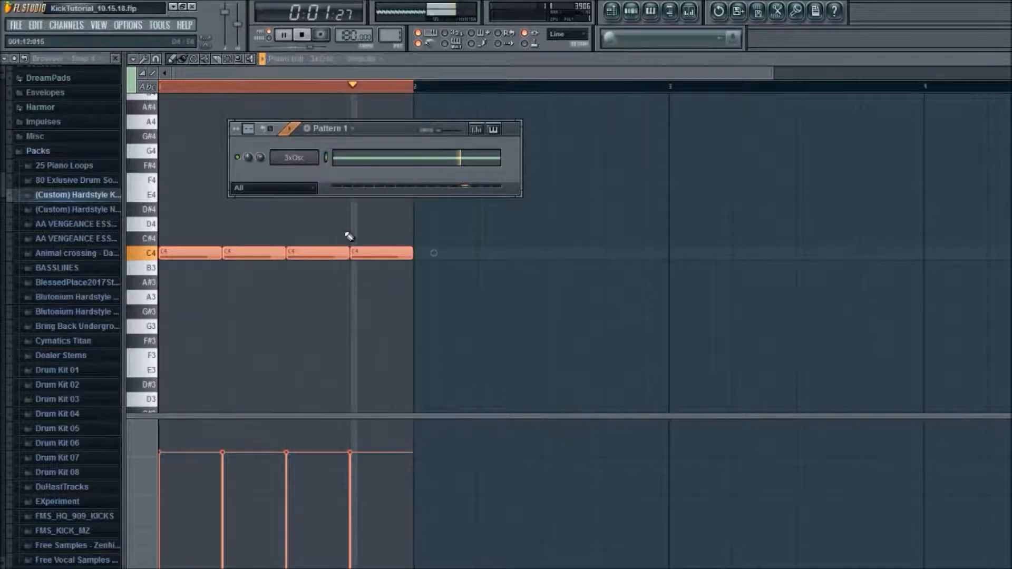
{"action": "left_click", "coordinate": [294, 157]}
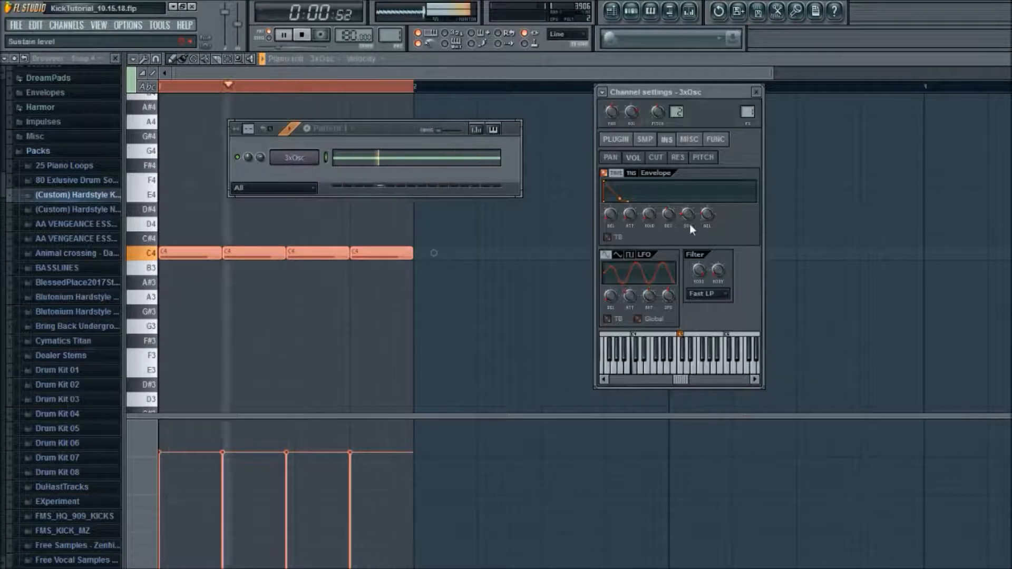
{"action": "left_click_drag", "start_coordinate": [664, 212], "coordinate": [665, 219]}
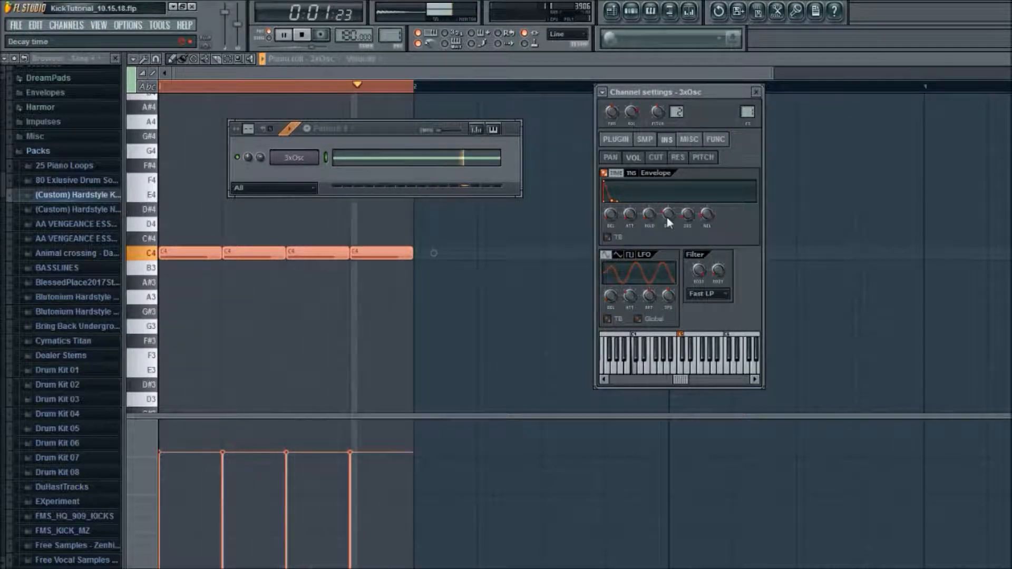
{"action": "left_click_drag", "start_coordinate": [666, 217], "coordinate": [667, 219]}
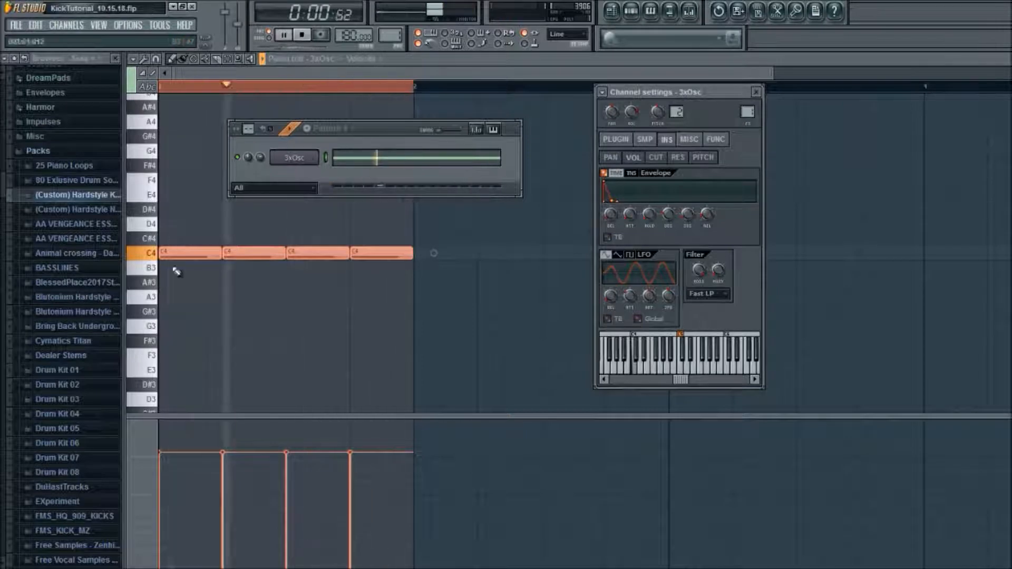
- Transpose the four 3xOsc notes down another octave to C3, audition them and return to the channel and mixer view
{"action": "left_click", "coordinate": [616, 139]}
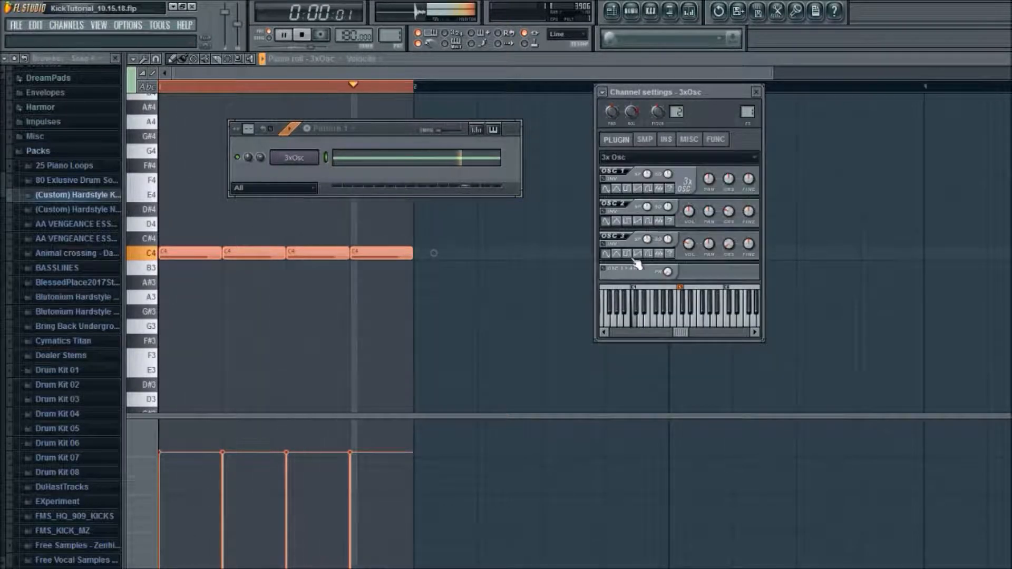
{"action": "key", "text": "space"}
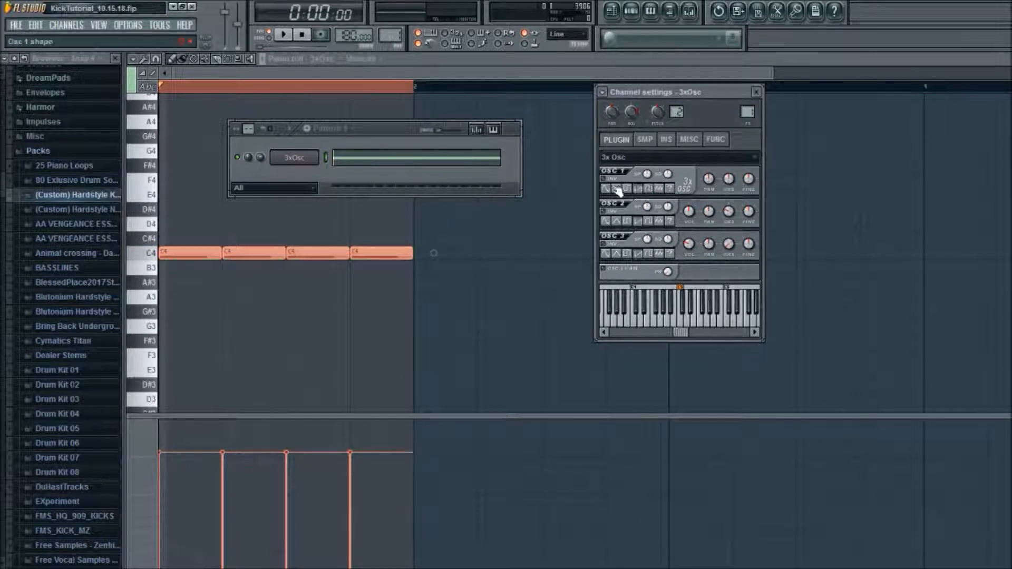
{"action": "left_click", "coordinate": [295, 132]}
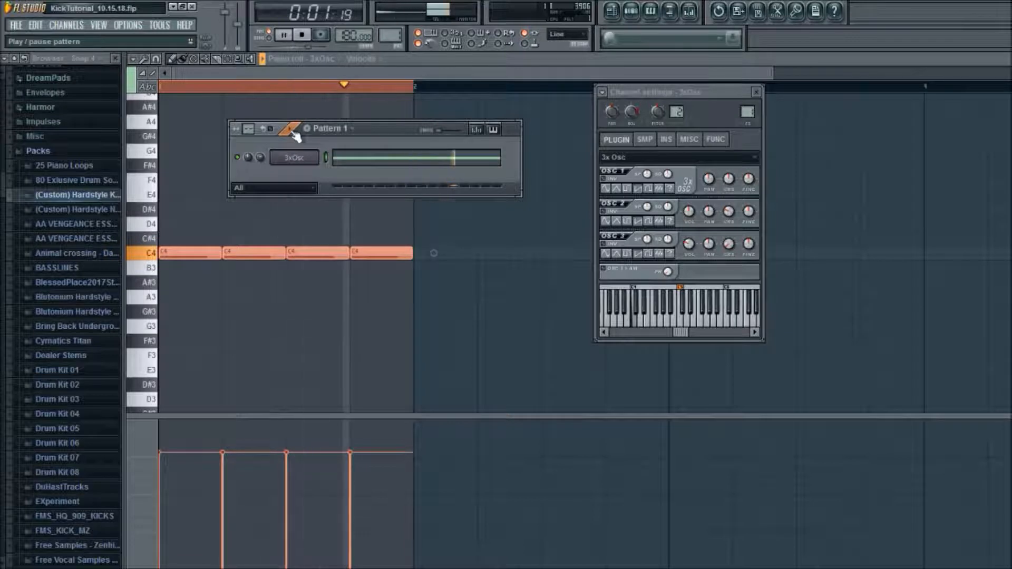
{"action": "left_click", "coordinate": [149, 240]}
{"action": "key", "text": "space"}
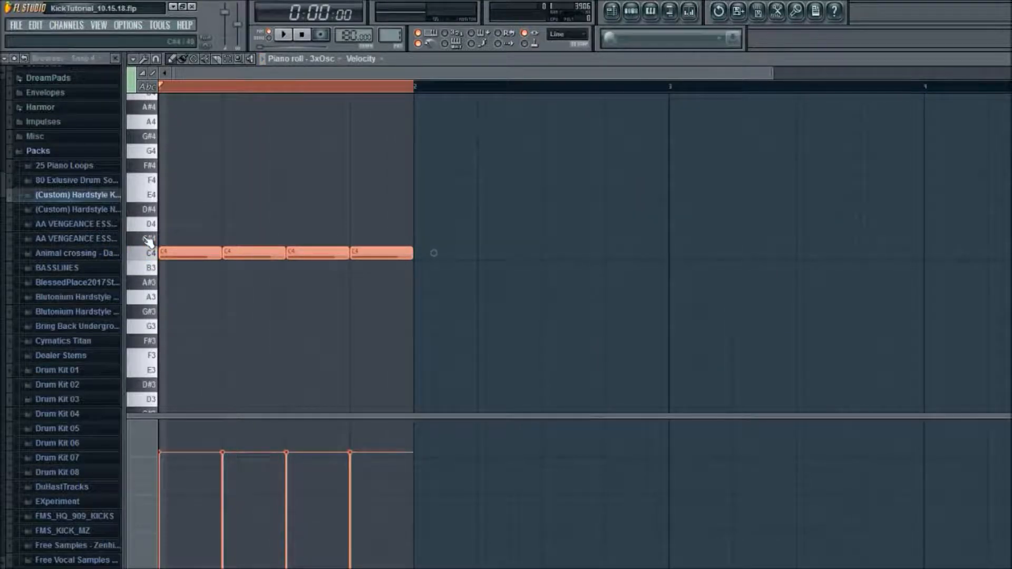
{"action": "key", "text": "space"}
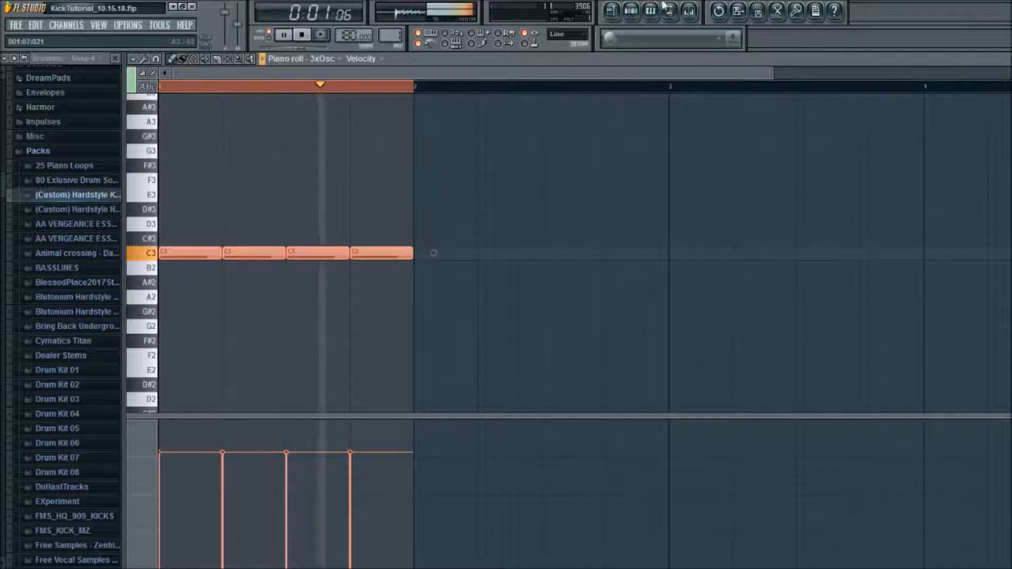
{"action": "left_click", "coordinate": [652, 12]}
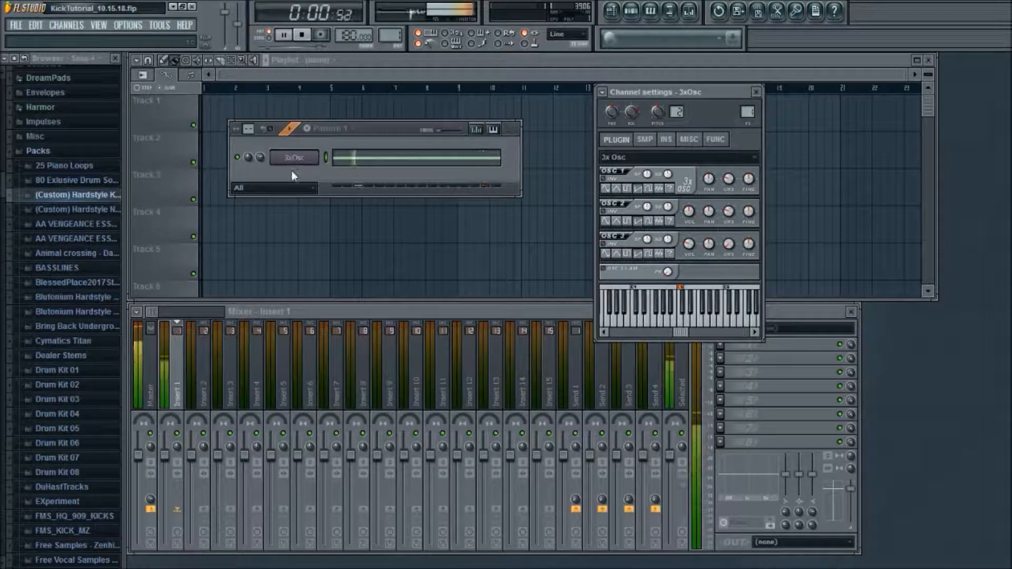
{"action": "key", "text": "space"}
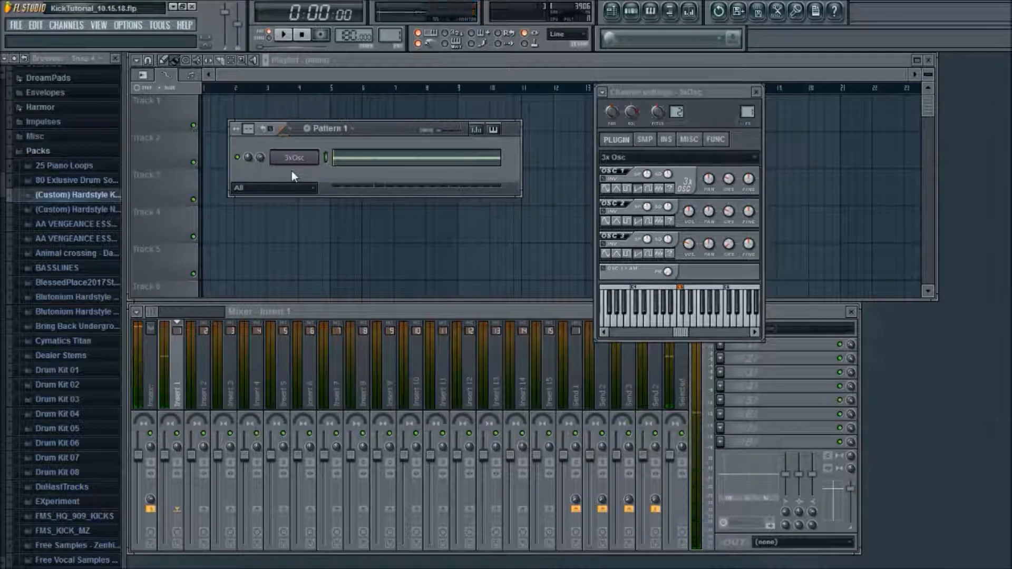
- Shape the 3xOsc pitch envelope as an immediate peak with a very short decay and audition the pattern
{"action": "left_click", "coordinate": [668, 140]}
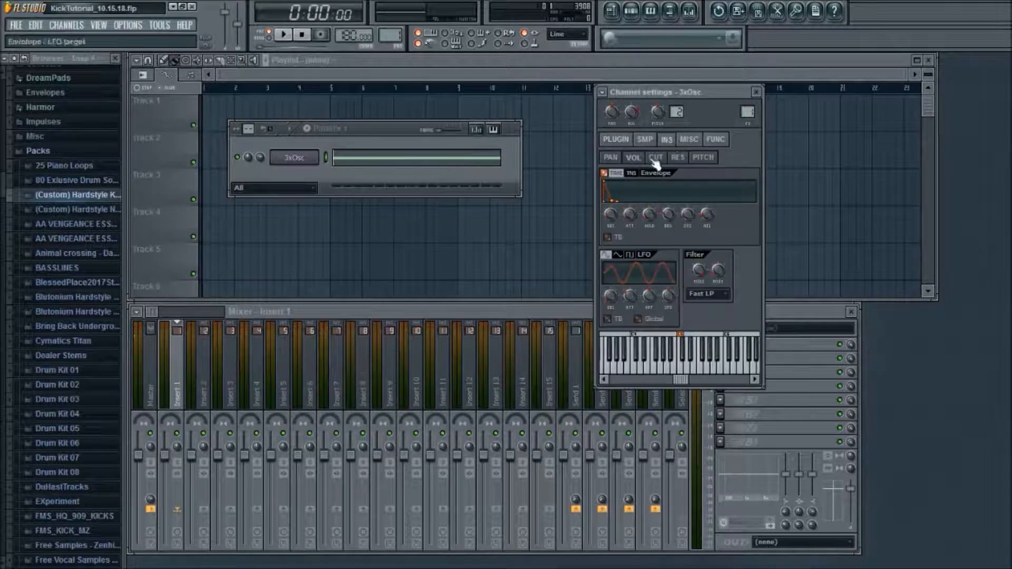
{"action": "left_click", "coordinate": [704, 157]}
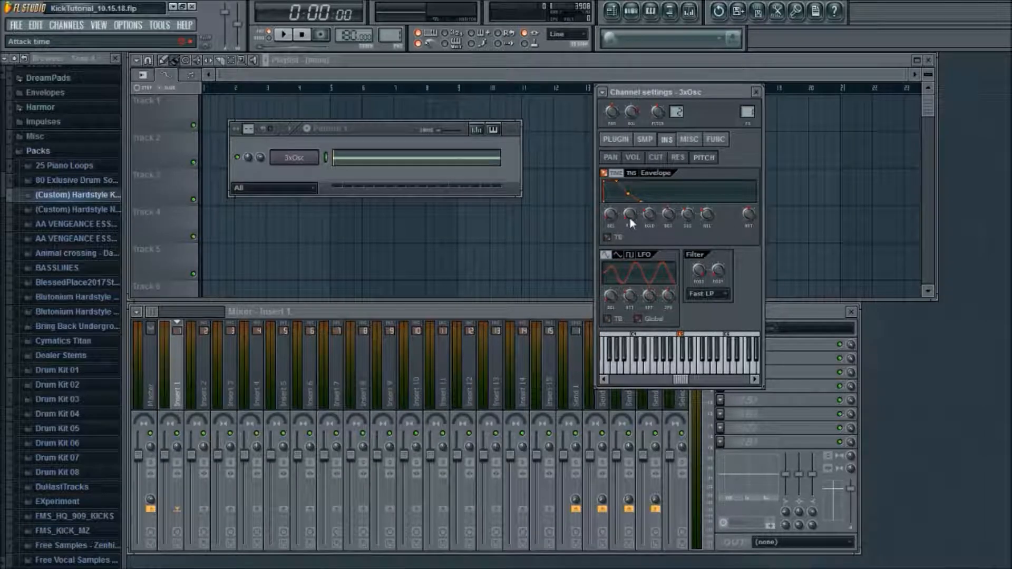
{"action": "left_click_drag", "start_coordinate": [707, 212], "coordinate": [687, 232]}
{"action": "left_click_drag", "start_coordinate": [669, 214], "coordinate": [652, 235]}
{"action": "left_click_drag", "start_coordinate": [668, 214], "coordinate": [668, 209]}
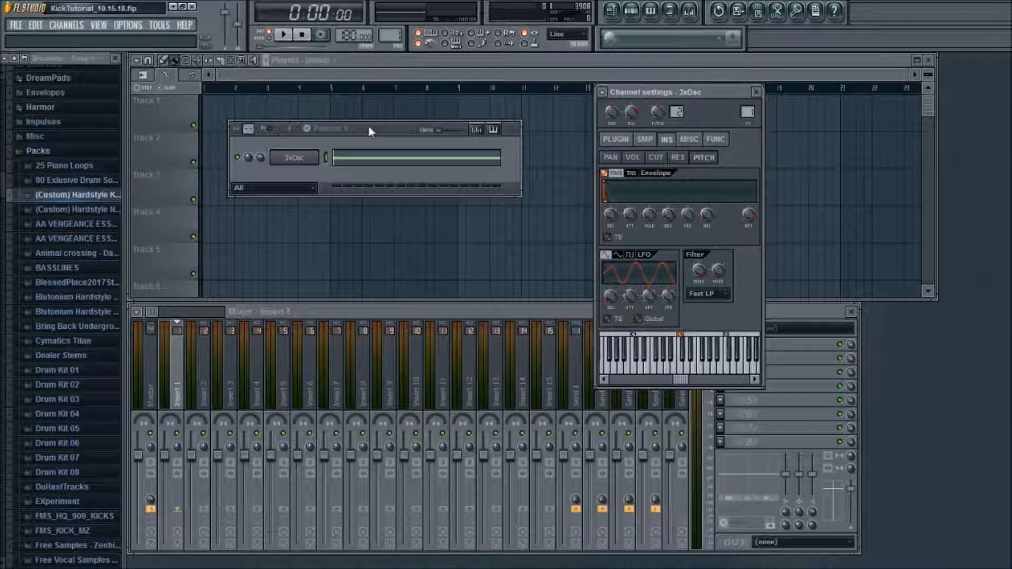
{"action": "left_click", "coordinate": [293, 135]}
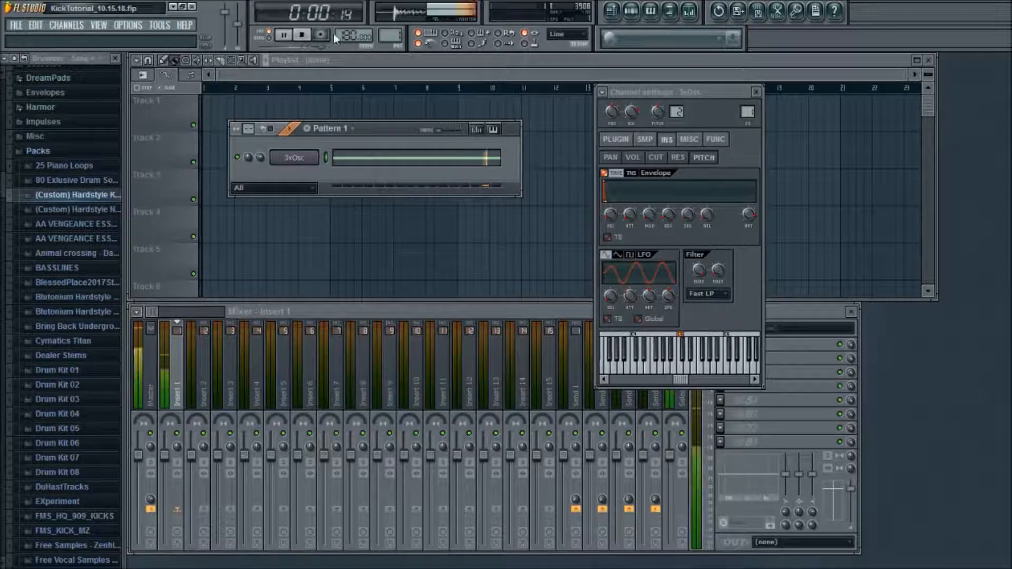
{"action": "key", "text": "space"}
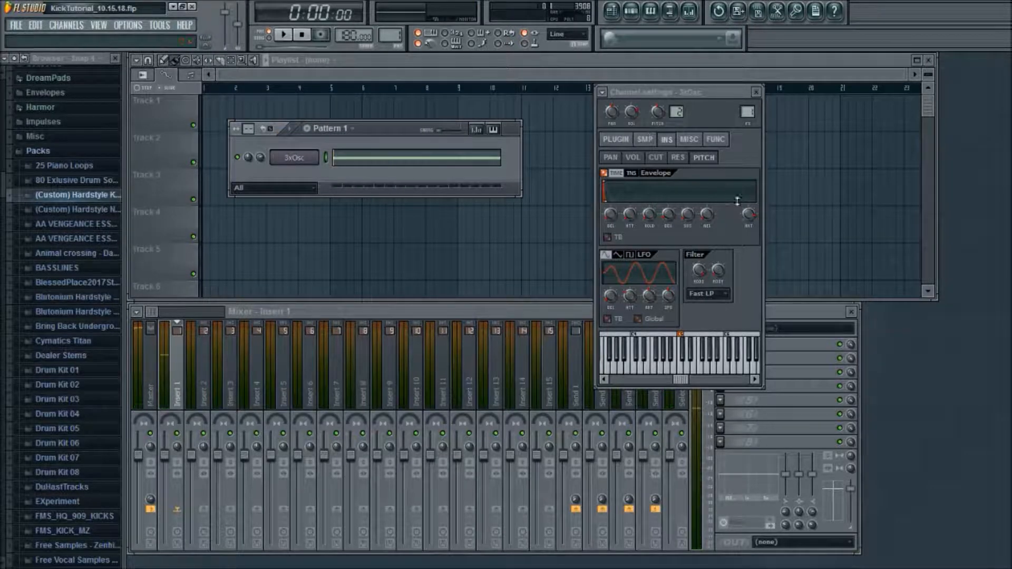
- Lengthen the pitch envelope's decay time slightly while listening to the pattern
{"action": "left_click", "coordinate": [668, 214]}
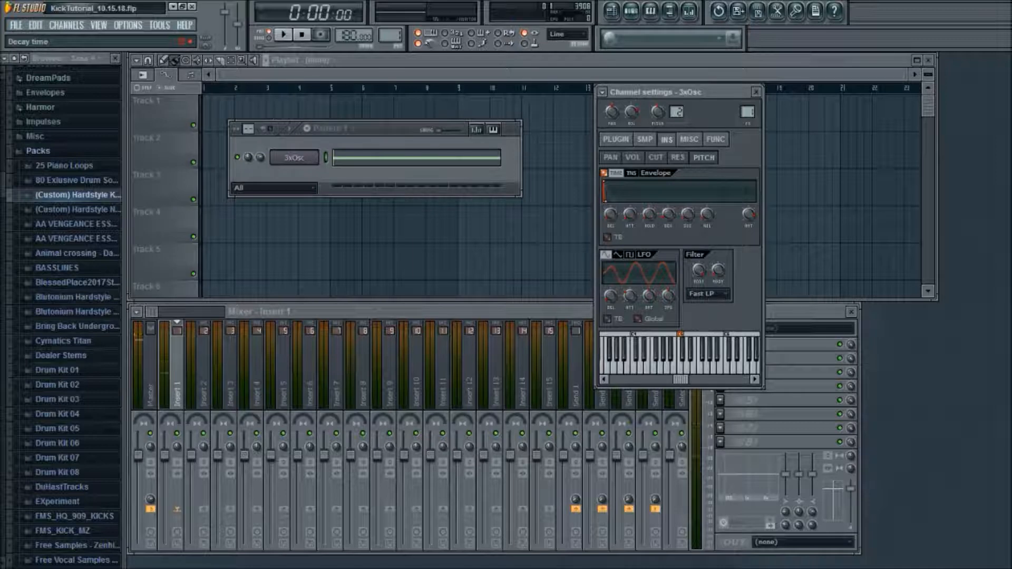
{"action": "left_click", "coordinate": [290, 132]}
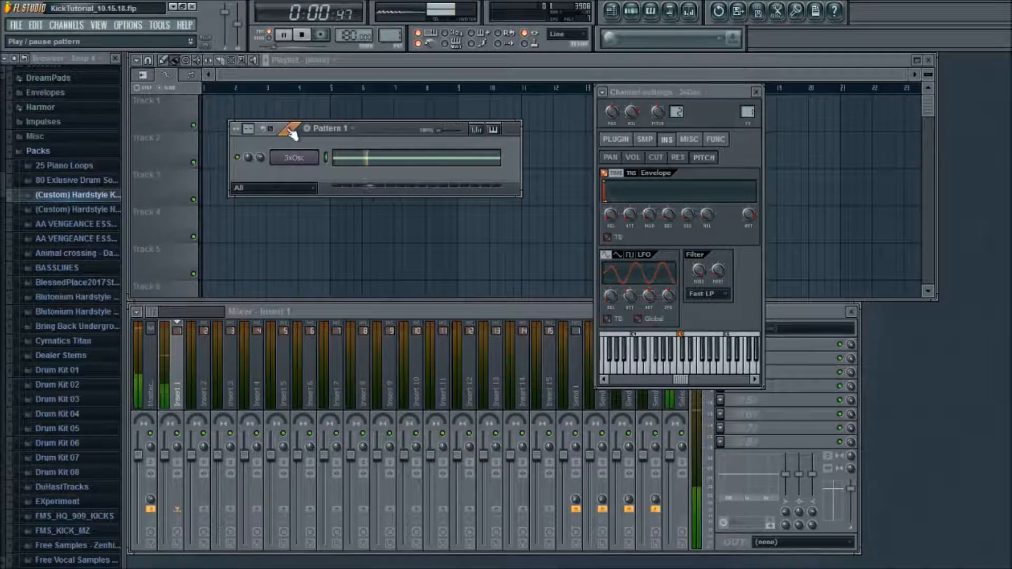
{"action": "left_click", "coordinate": [667, 216]}
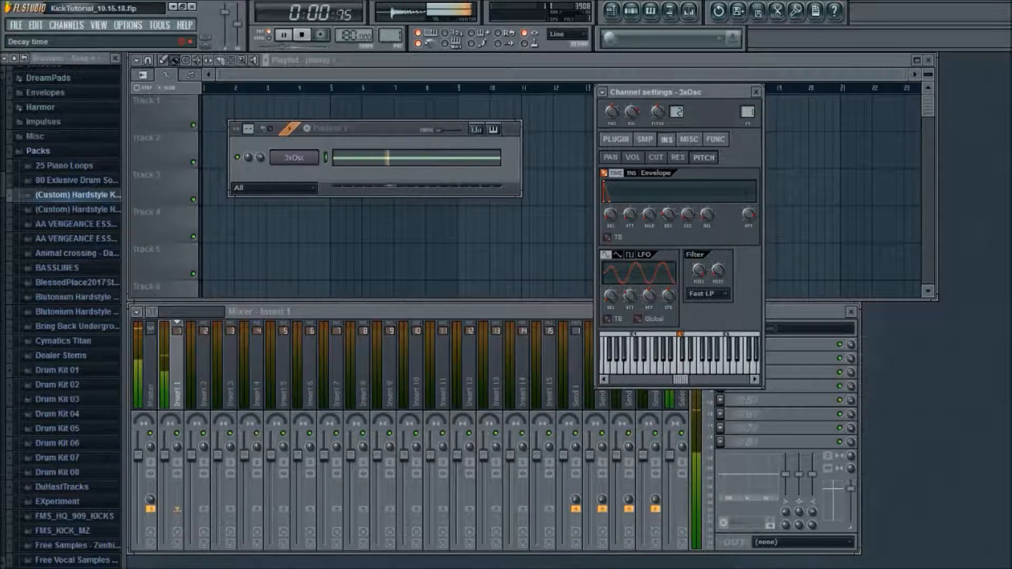
- Adjust the decay tension of the 3xOsc pitch envelope and compare its time and tension settings
{"action": "left_click", "coordinate": [632, 173]}
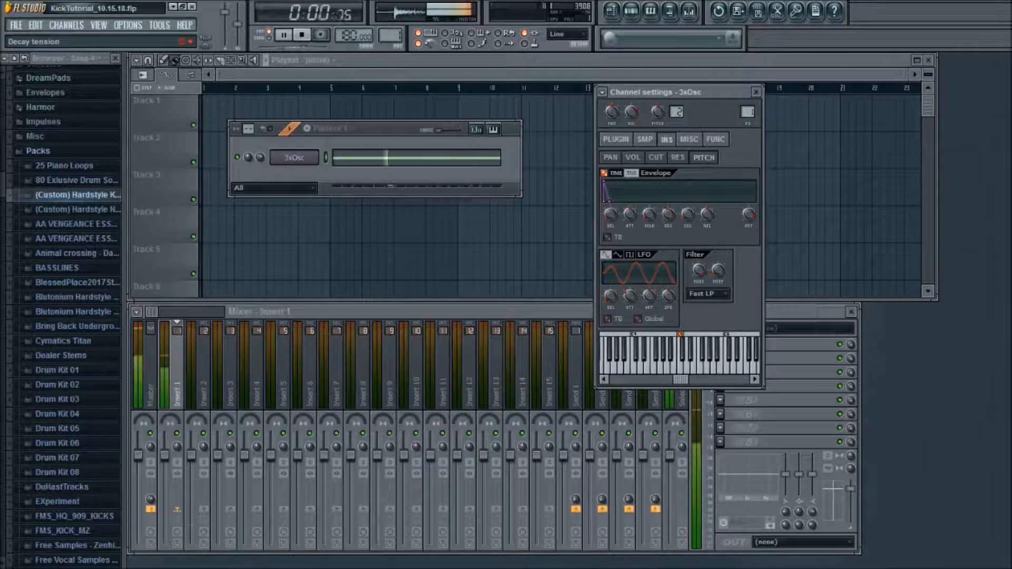
{"action": "key", "text": "space"}
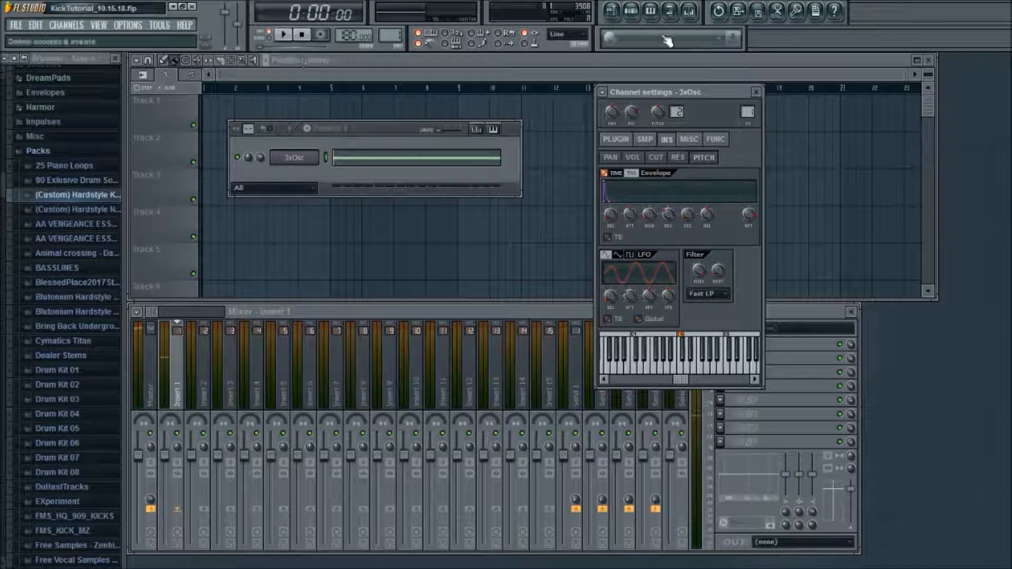
{"action": "left_click", "coordinate": [616, 174]}
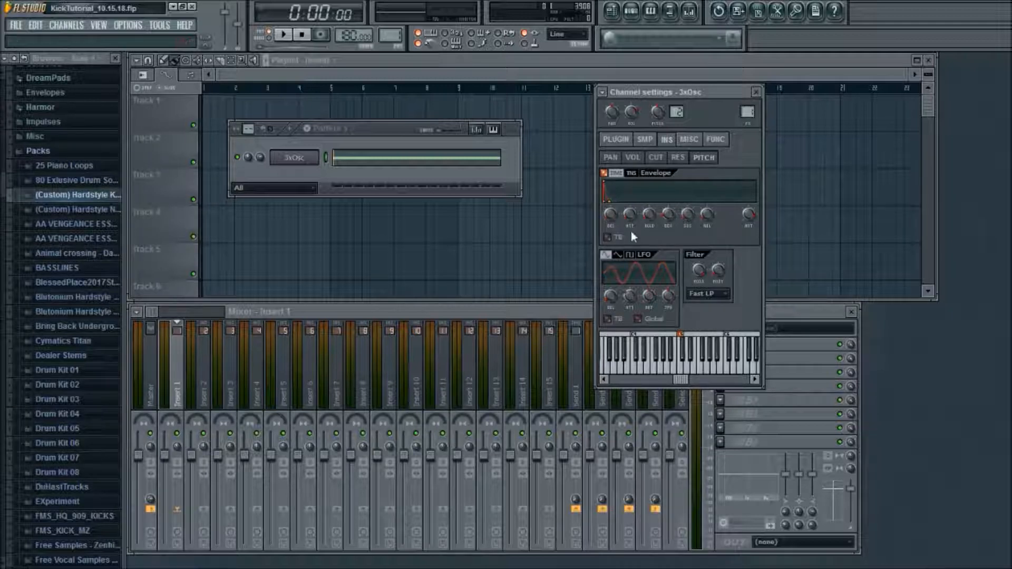
{"action": "left_click", "coordinate": [632, 173]}
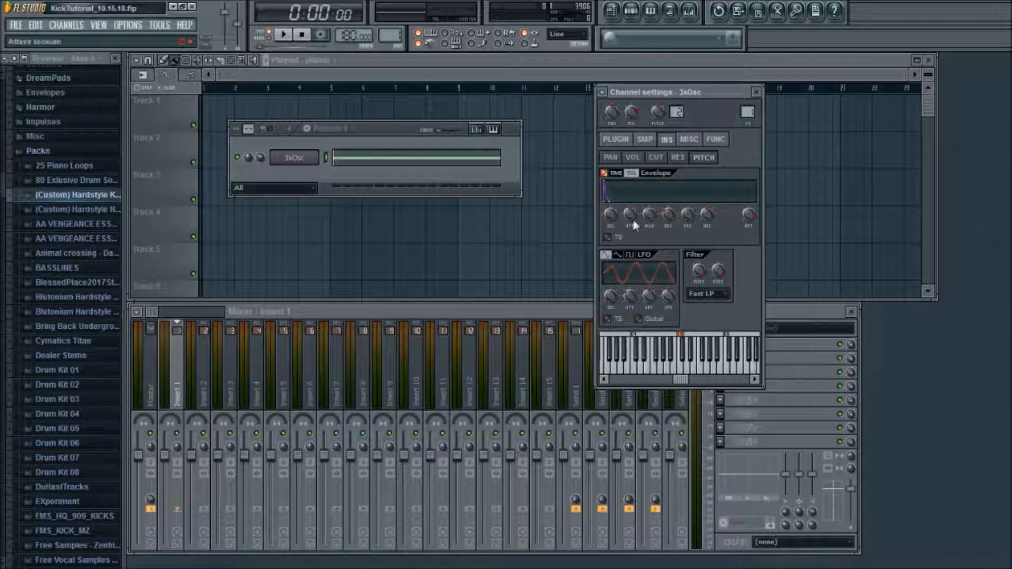
- Shape the 3xOsc resonance envelope as an immediate peak with a very short decay, adjust its modulation amount and audition the pattern
{"action": "left_click", "coordinate": [679, 158]}
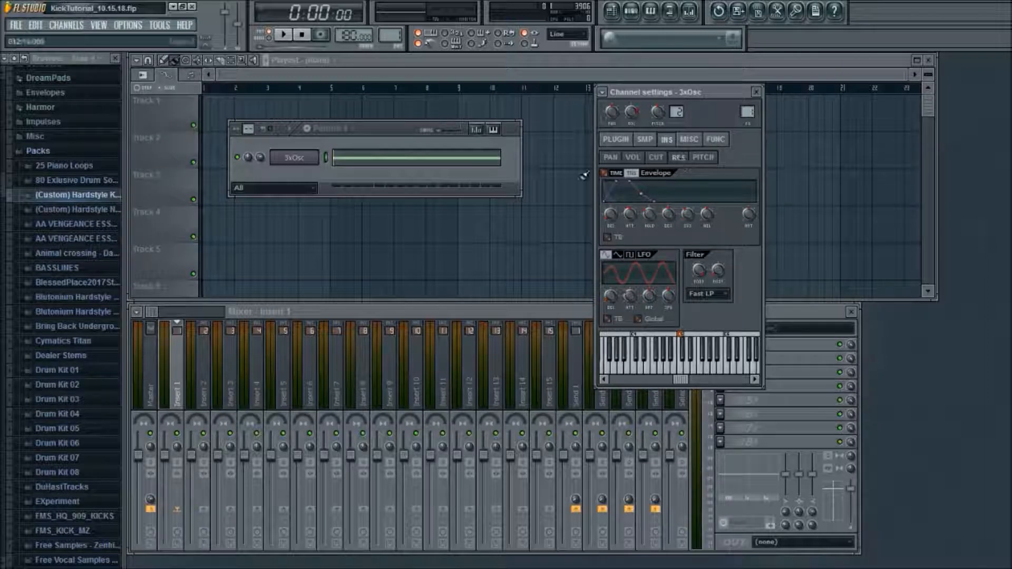
{"action": "left_click", "coordinate": [615, 174]}
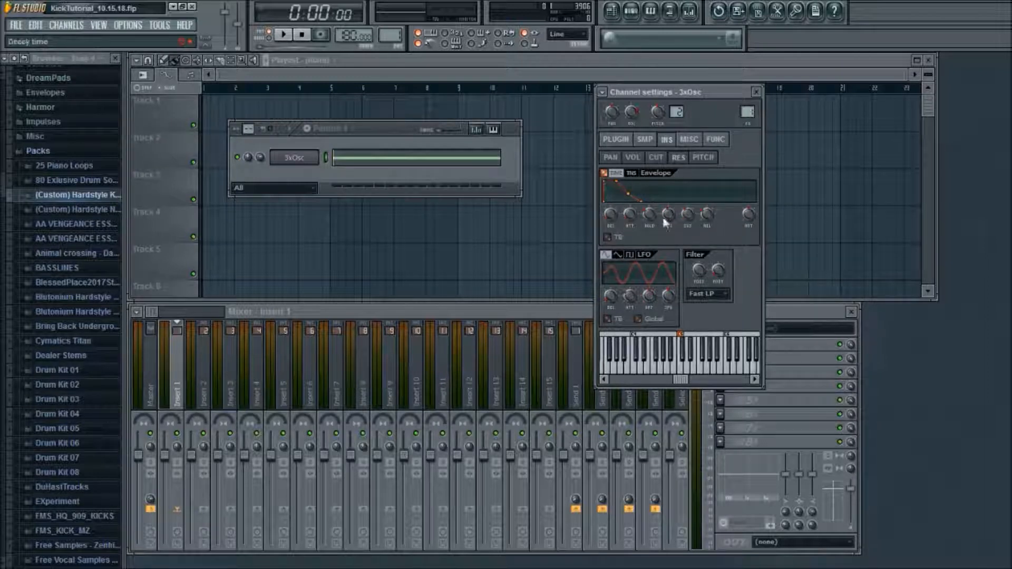
{"action": "left_click_drag", "start_coordinate": [668, 212], "coordinate": [668, 232]}
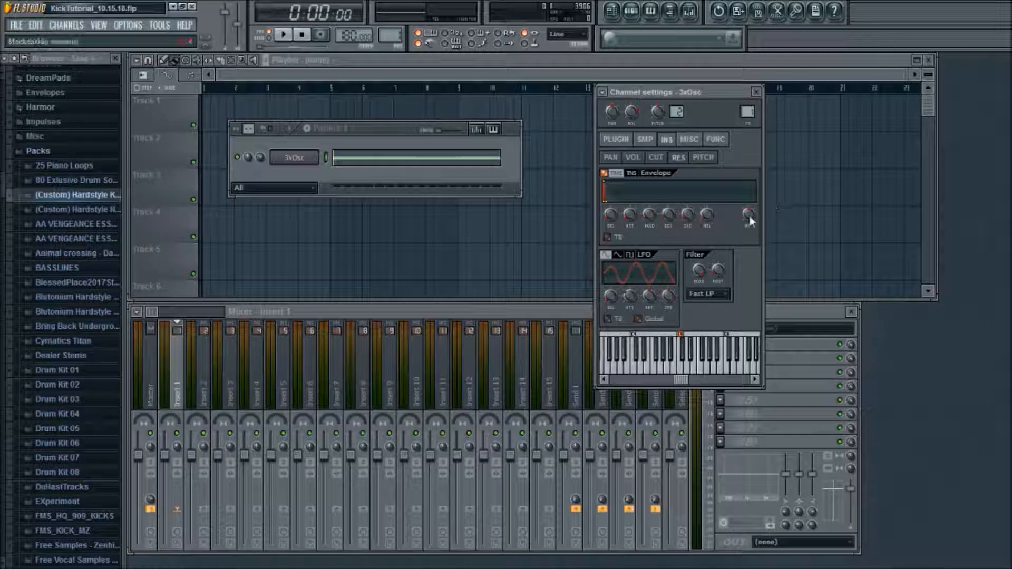
{"action": "left_click", "coordinate": [294, 133]}
{"action": "left_click", "coordinate": [294, 132]}
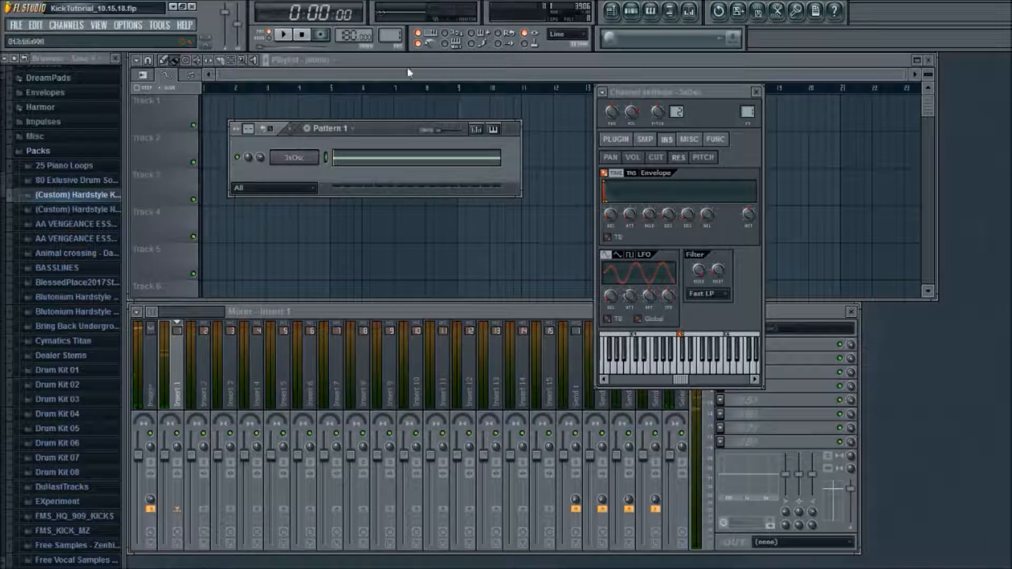
{"action": "left_click", "coordinate": [747, 213]}
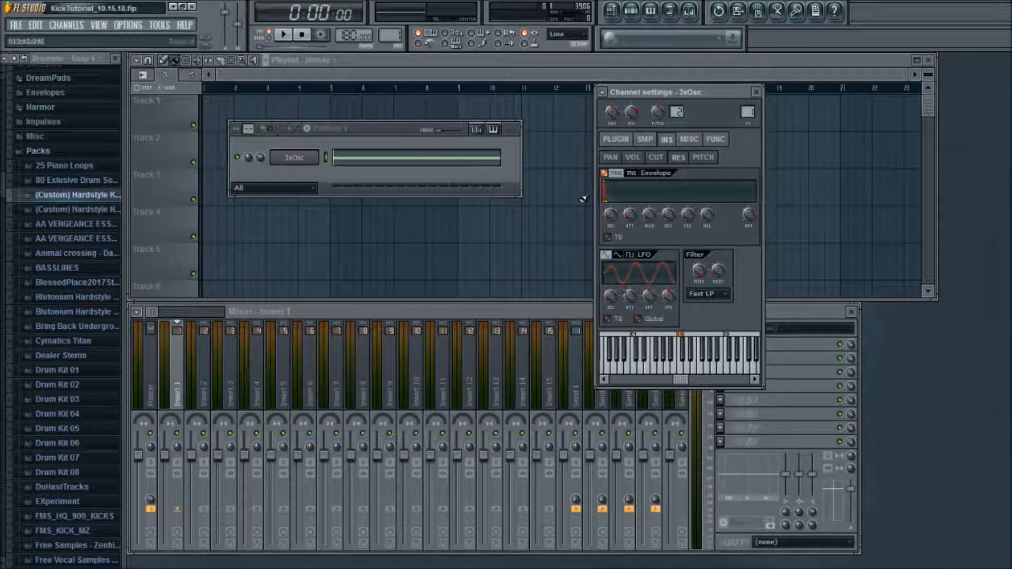
{"action": "left_click", "coordinate": [289, 37]}
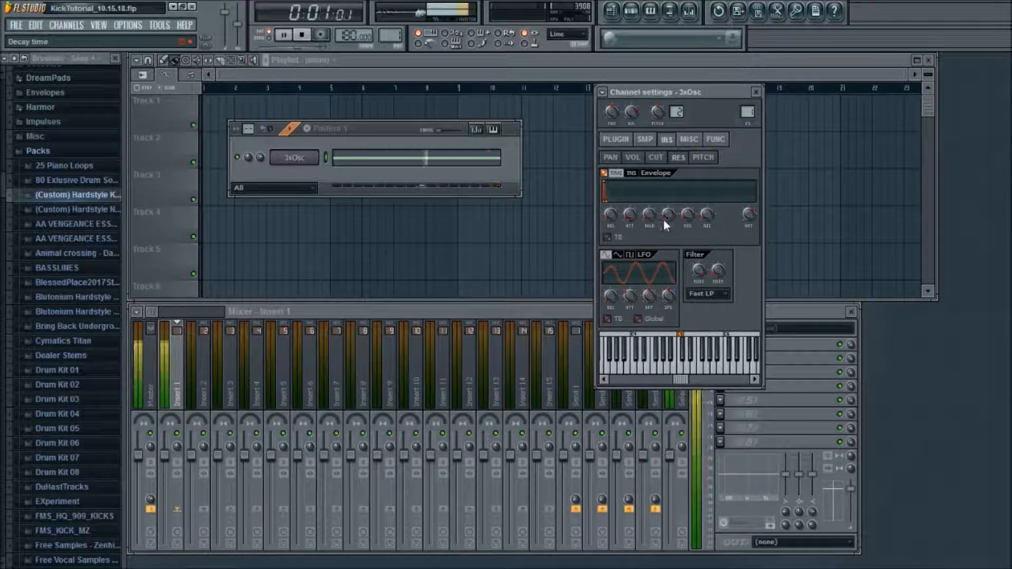
{"action": "key", "text": "space"}
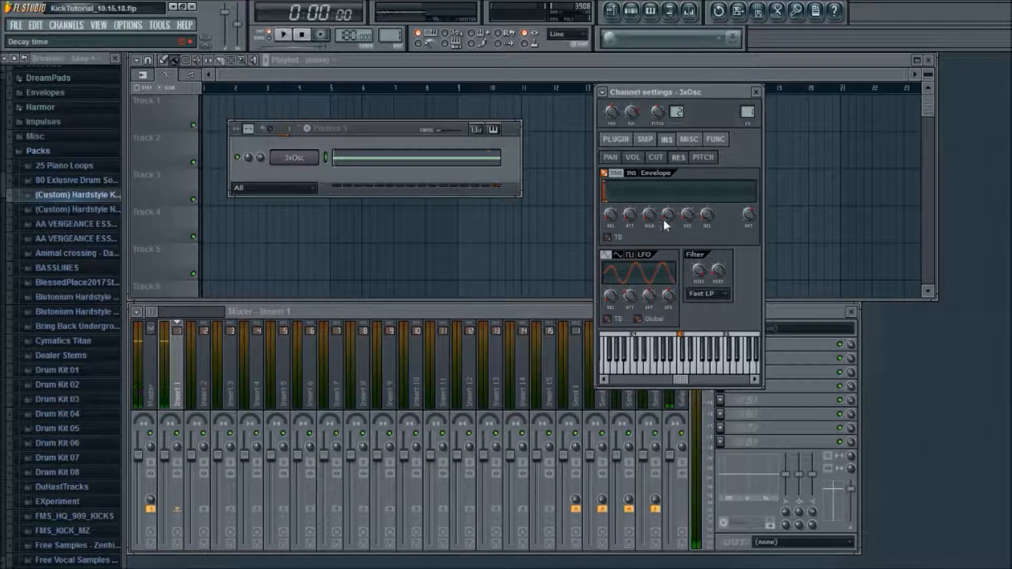
- Return to the 3xOsc oscillator settings and adjust the coarse pitch of oscillators 3 and 1 while the pattern plays
{"action": "left_click", "coordinate": [691, 145]}
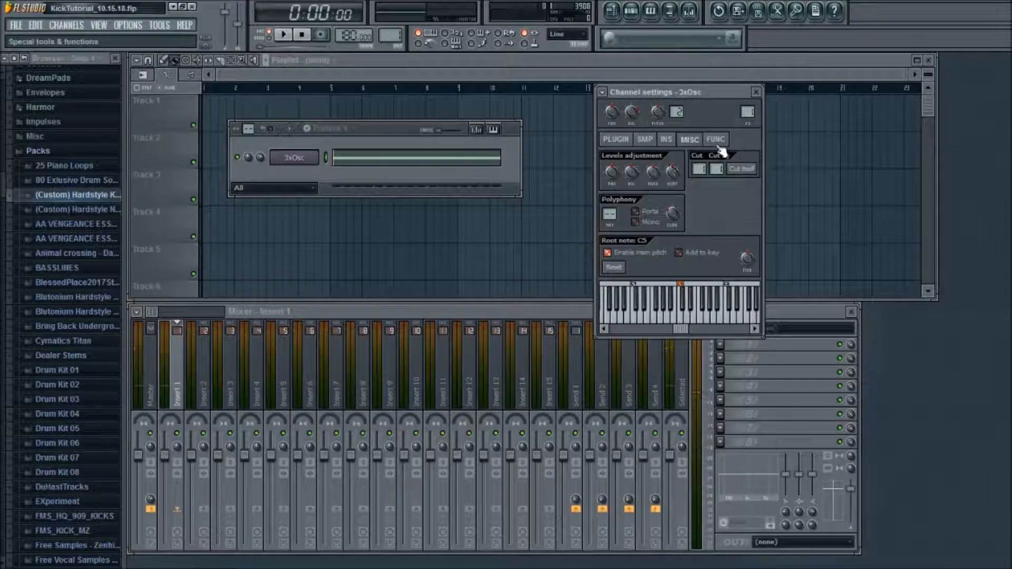
{"action": "left_click", "coordinate": [719, 141]}
{"action": "left_click", "coordinate": [644, 142]}
{"action": "left_click", "coordinate": [630, 143]}
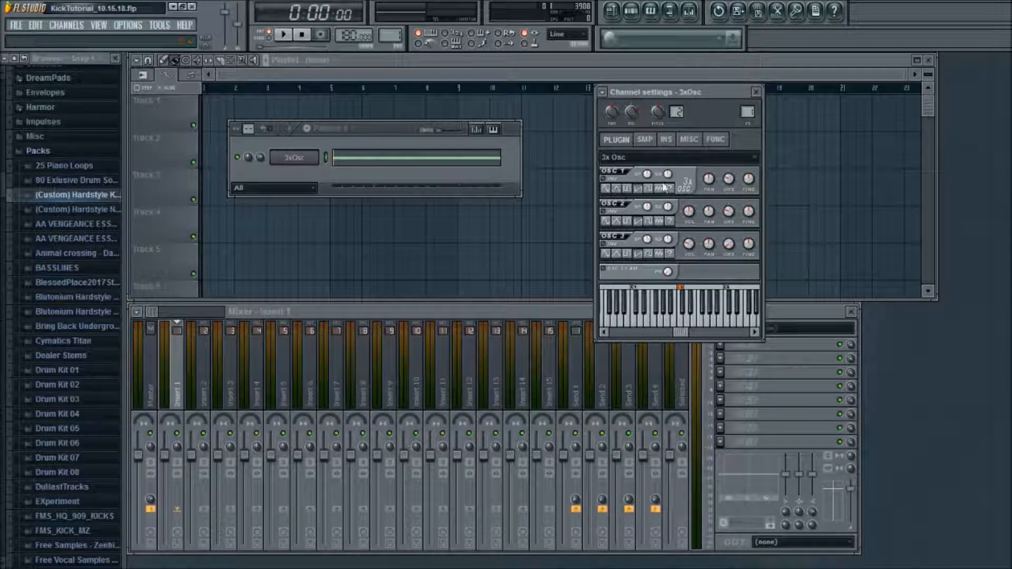
{"action": "left_click", "coordinate": [296, 130]}
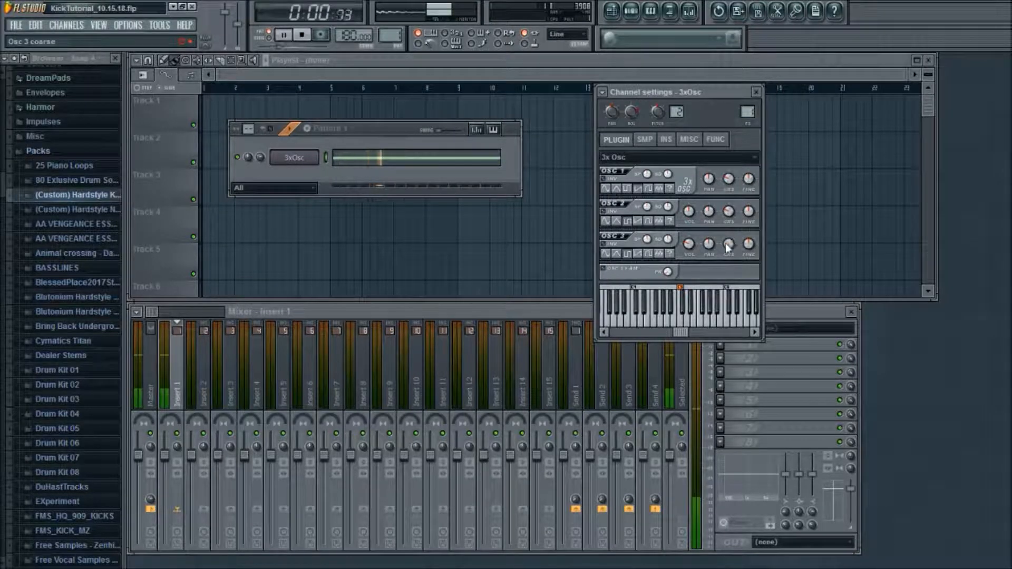
{"action": "left_click_drag", "start_coordinate": [728, 246], "coordinate": [728, 241]}
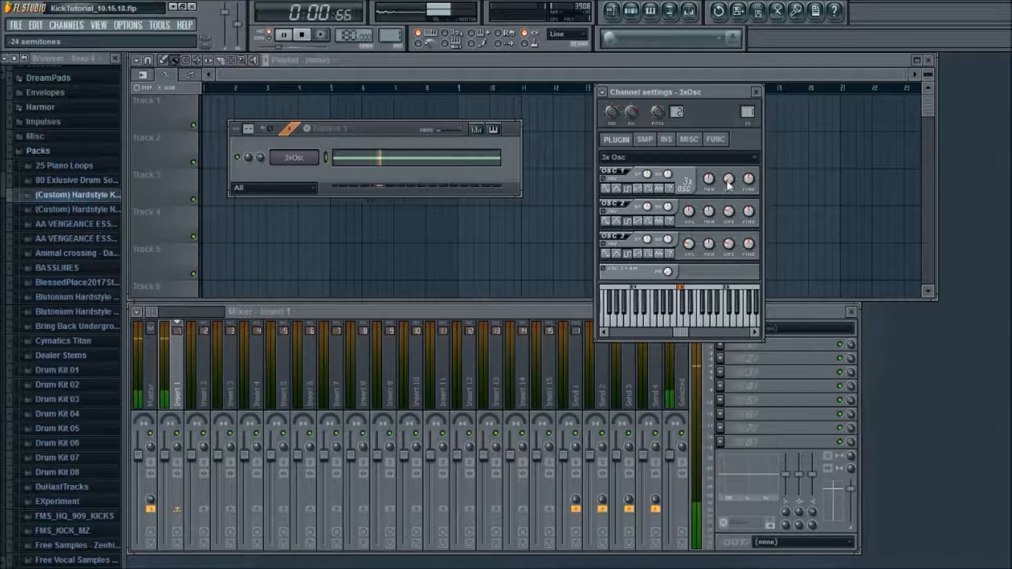
{"action": "left_click_drag", "start_coordinate": [729, 182], "coordinate": [728, 171]}
{"action": "key", "text": "space"}
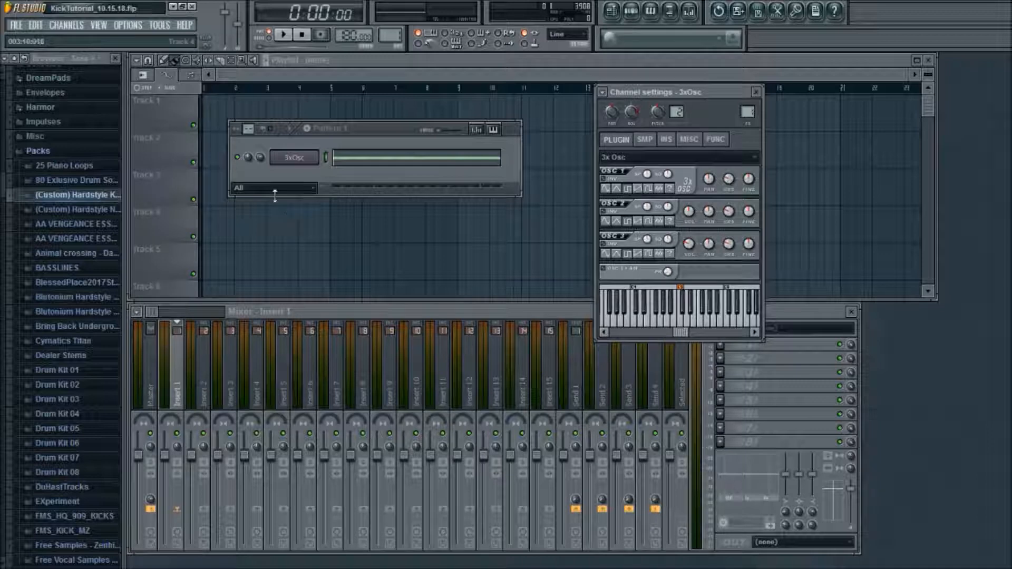
- Set oscillator 3's coarse pitch to -12 semitones and audition the pattern
{"action": "left_click", "coordinate": [295, 135]}
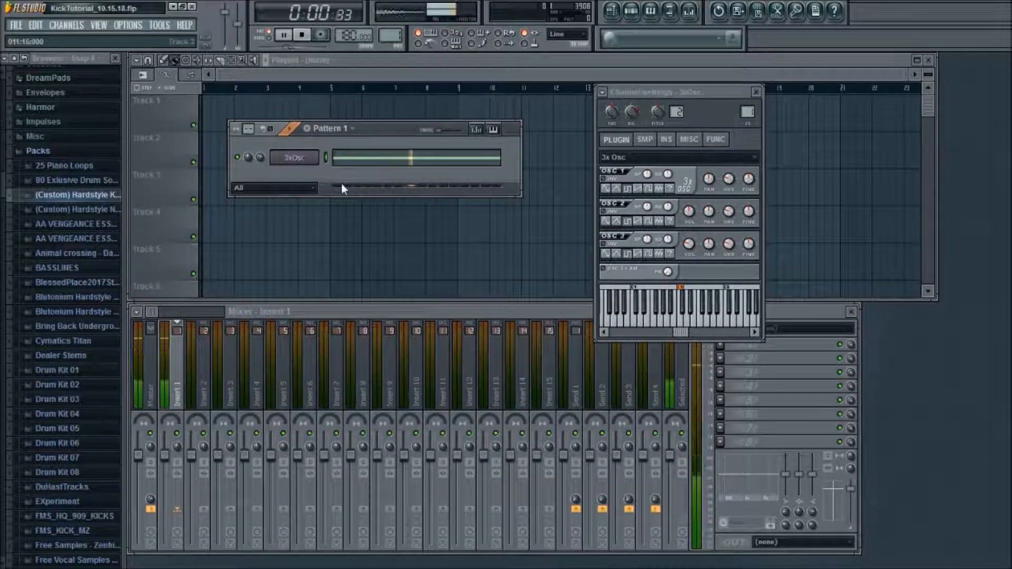
{"action": "left_click", "coordinate": [284, 130]}
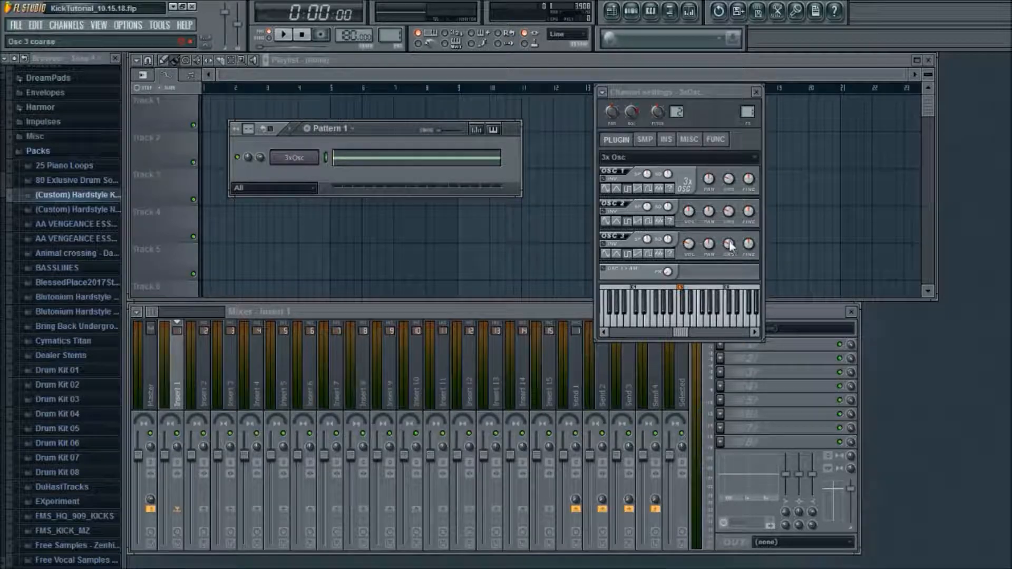
{"action": "left_click_drag", "start_coordinate": [729, 244], "coordinate": [729, 255]}
{"action": "key", "text": "space"}
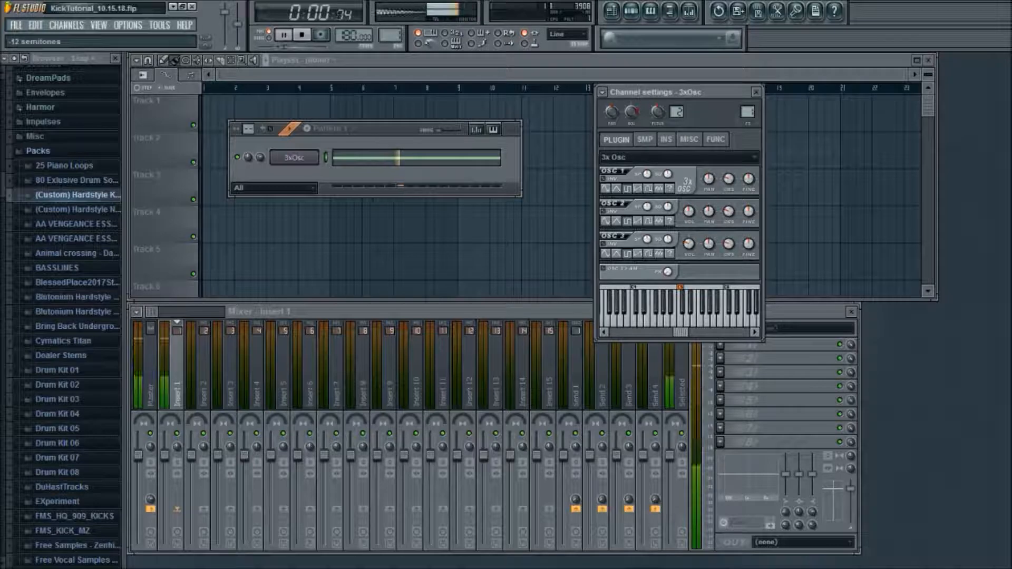
{"action": "key", "text": "space"}
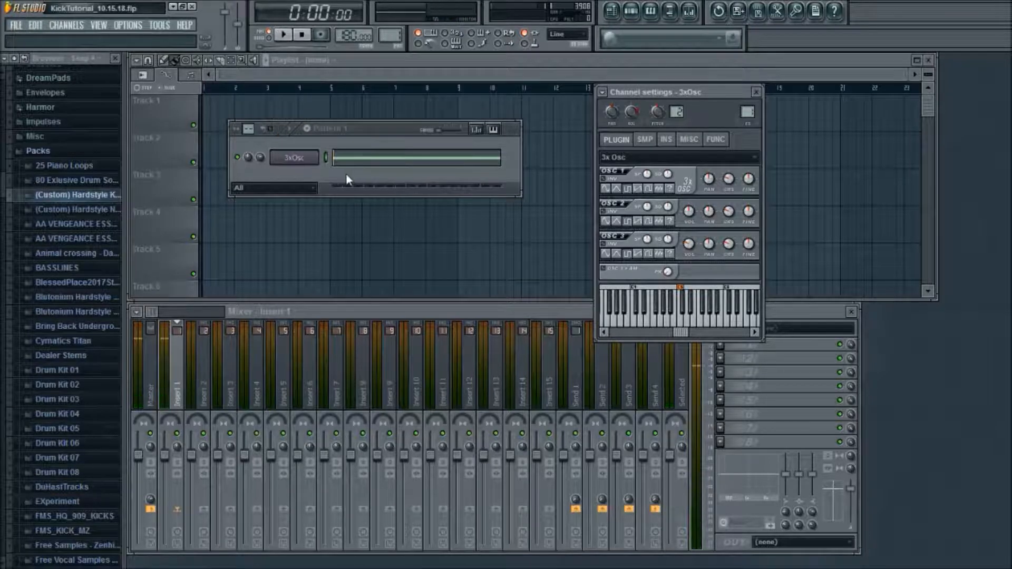
- Try the four 3xOsc notes an octave lower at C2 and audition the pattern
{"action": "left_click", "coordinate": [354, 162]}
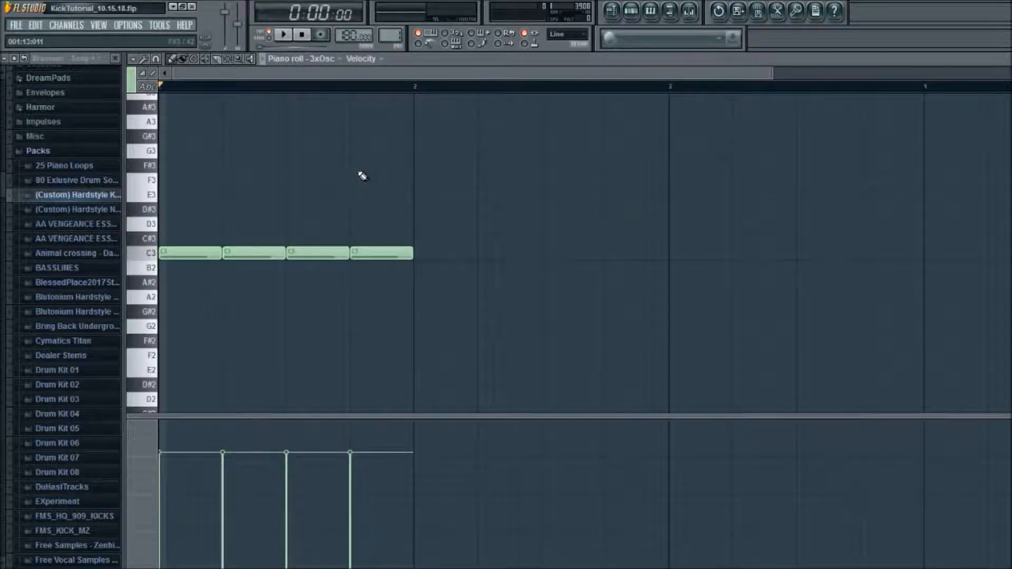
{"action": "key", "text": "ctrl+a"}
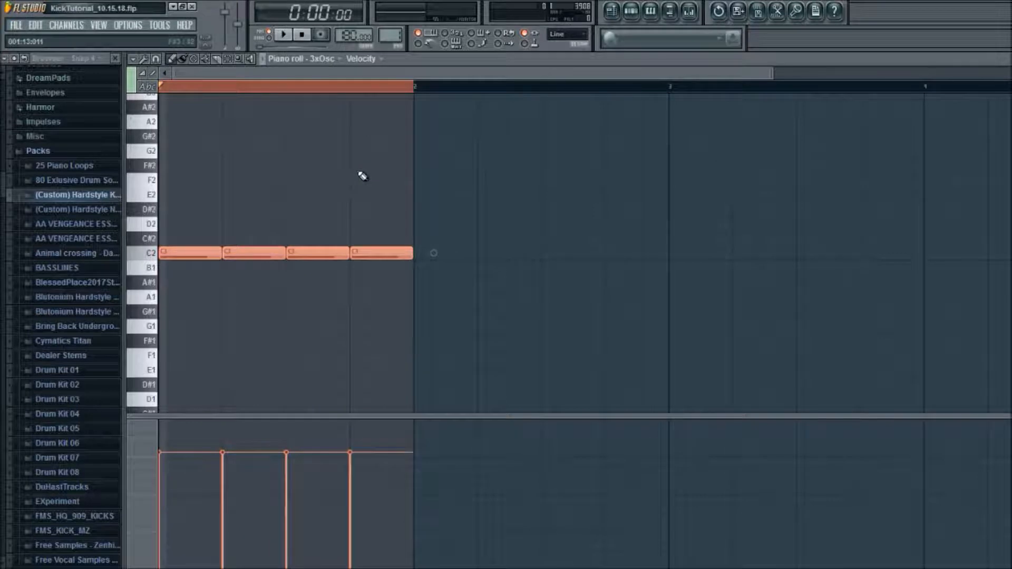
{"action": "key", "text": "space"}
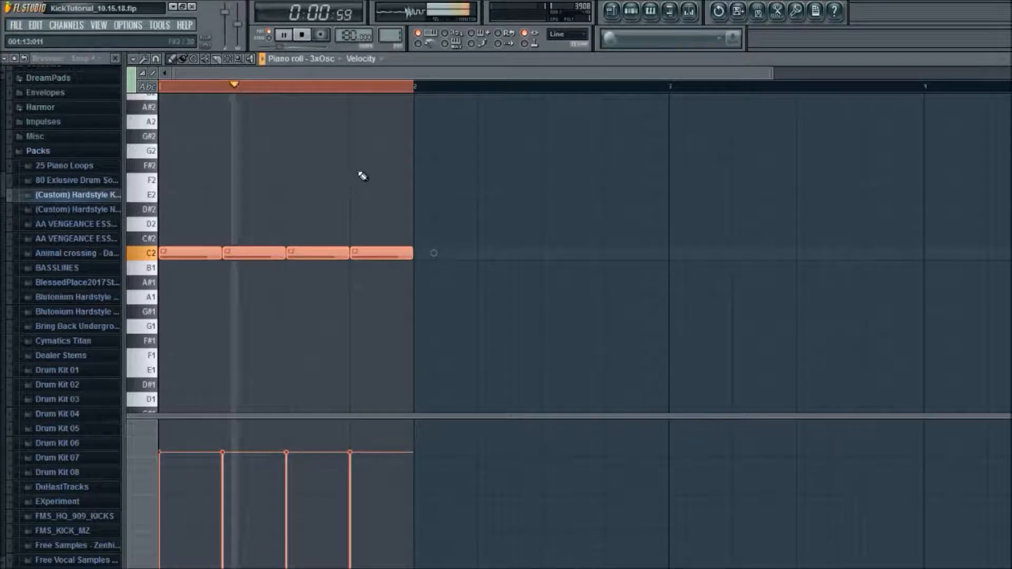
{"action": "key", "text": "space"}
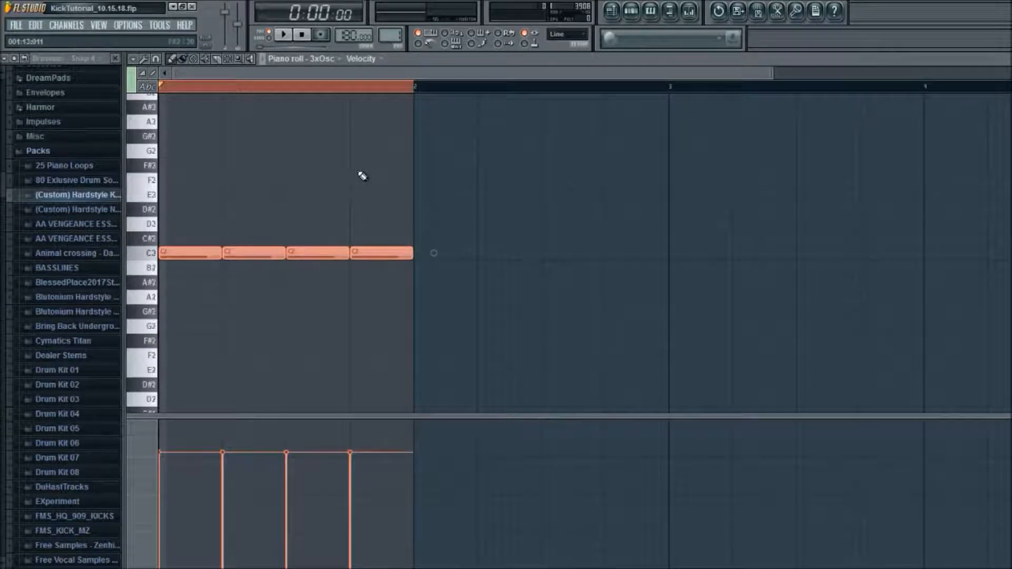
- Leave the piano roll and bring the channel rack and the 3xOsc channel settings back to the front
{"action": "left_click", "coordinate": [632, 11]}
{"action": "left_click", "coordinate": [611, 11]}
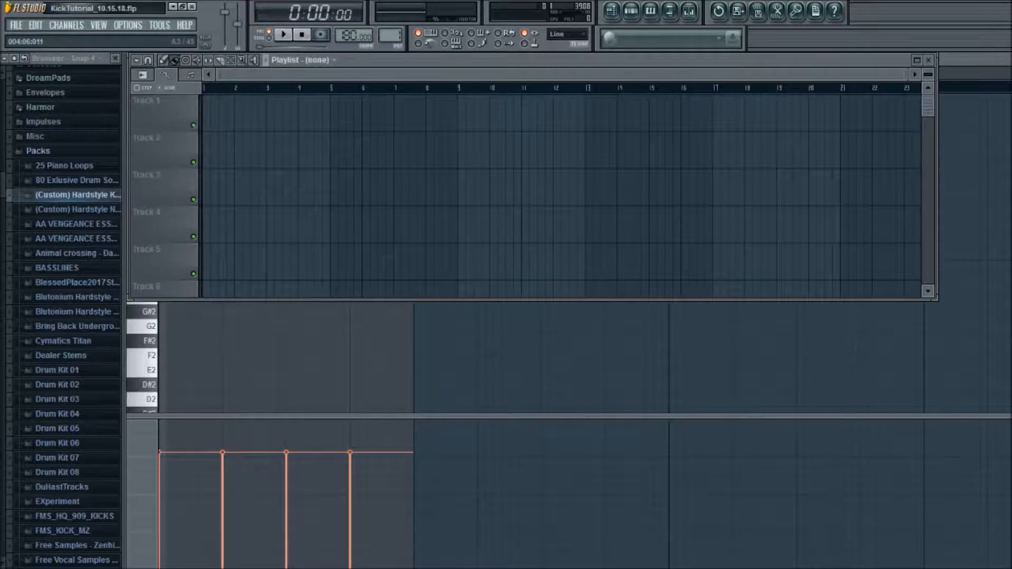
{"action": "left_click", "coordinate": [928, 59]}
{"action": "key", "text": "Escape"}
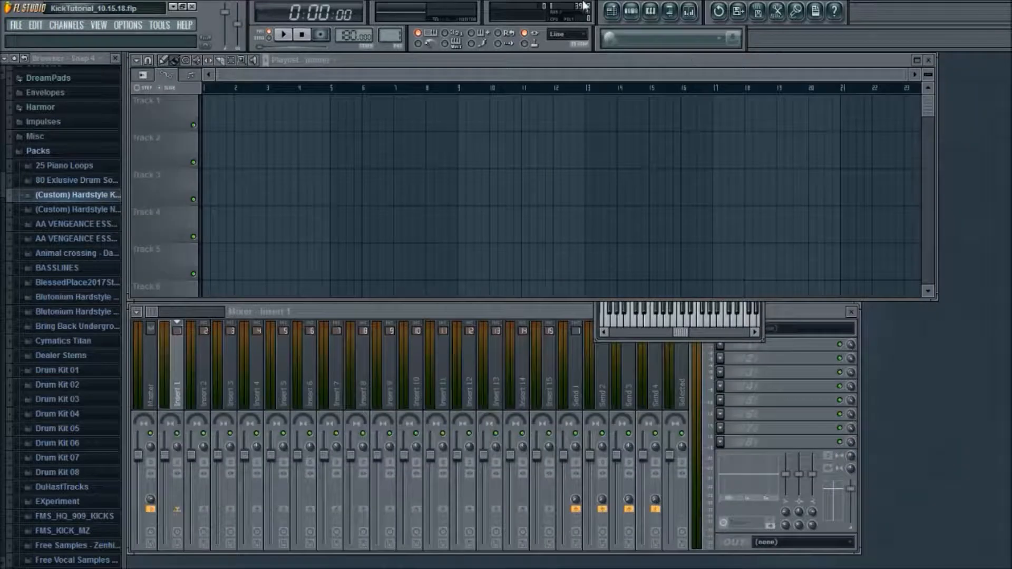
{"action": "left_click", "coordinate": [631, 11]}
{"action": "left_click", "coordinate": [627, 16]}
{"action": "left_click", "coordinate": [627, 19]}
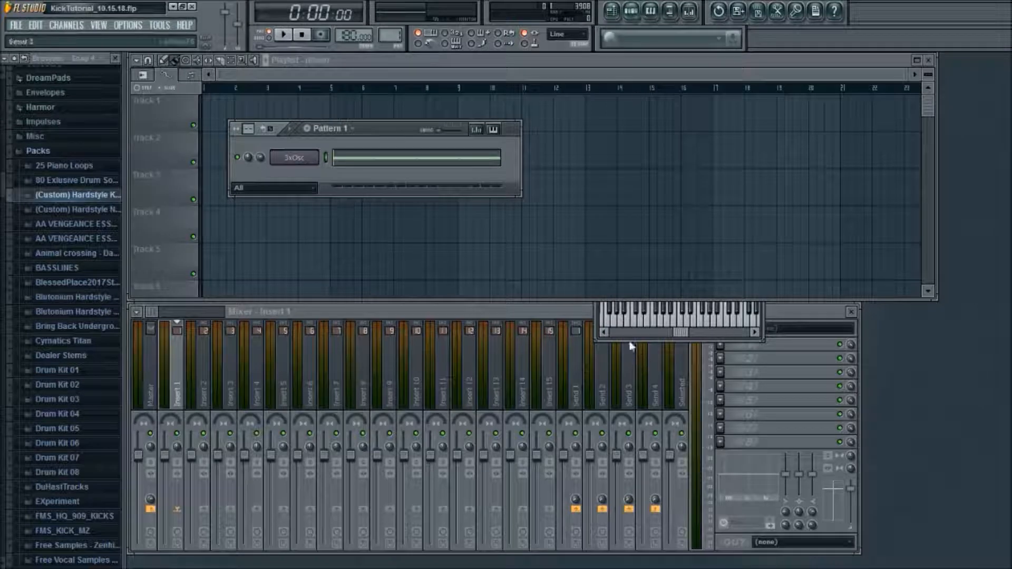
{"action": "left_click", "coordinate": [600, 334]}
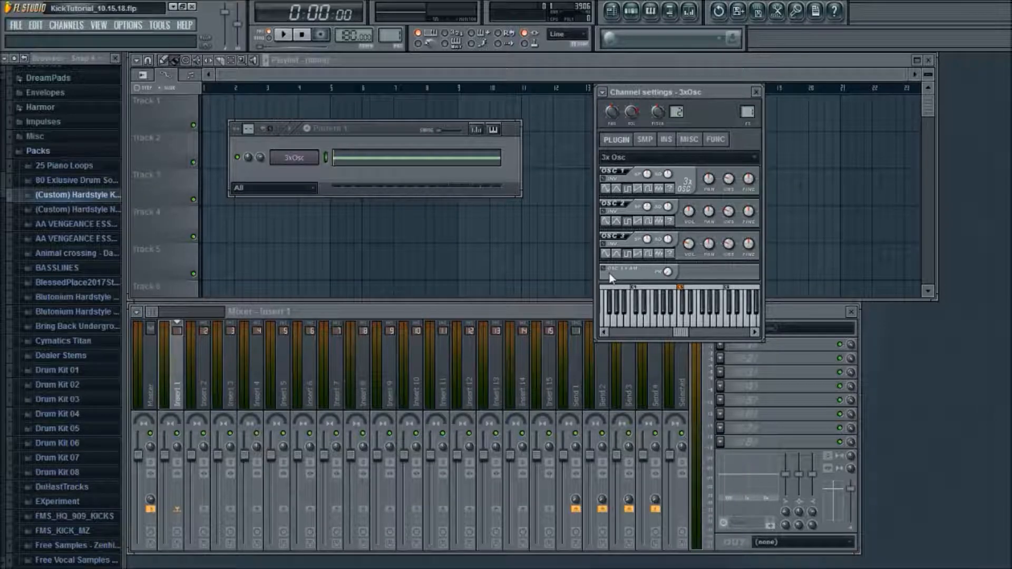
- Set oscillator 1's fine pitch to -3 cents while Pattern 1 plays
{"action": "left_click", "coordinate": [292, 130]}
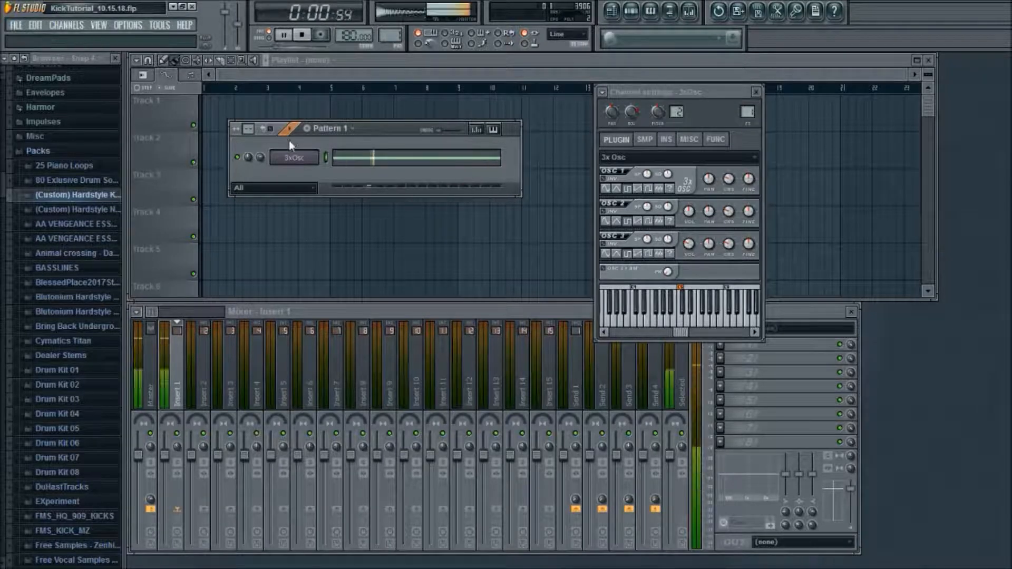
{"action": "key", "text": "space"}
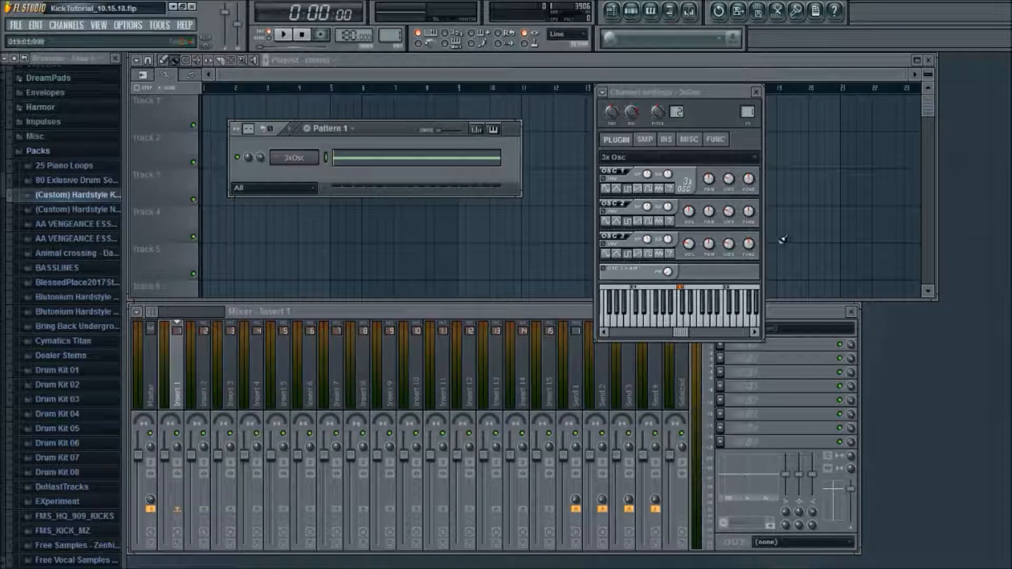
{"action": "key", "text": "space"}
{"action": "key", "text": "KP_Add"}
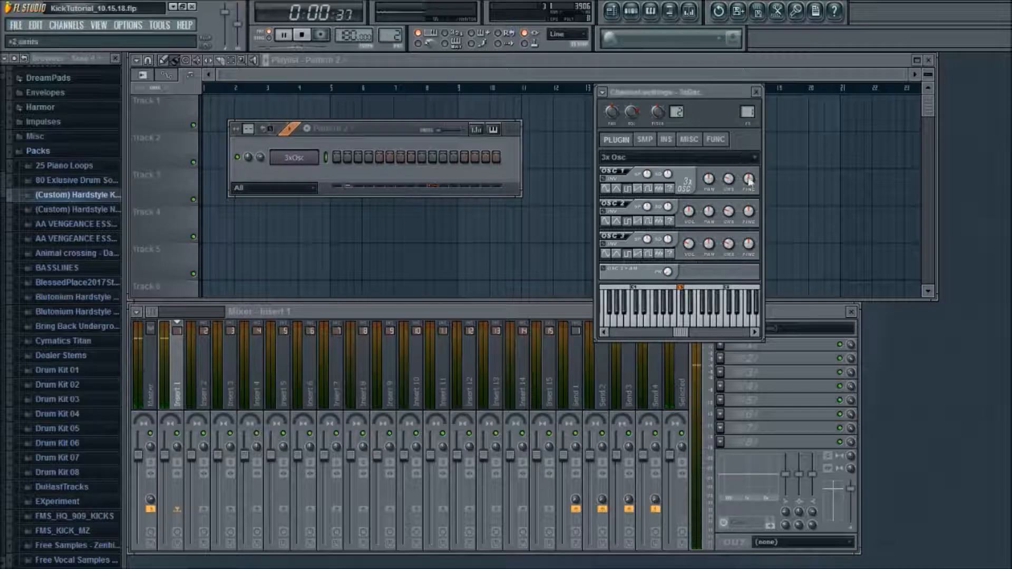
{"action": "key", "text": "KP_Subtract"}
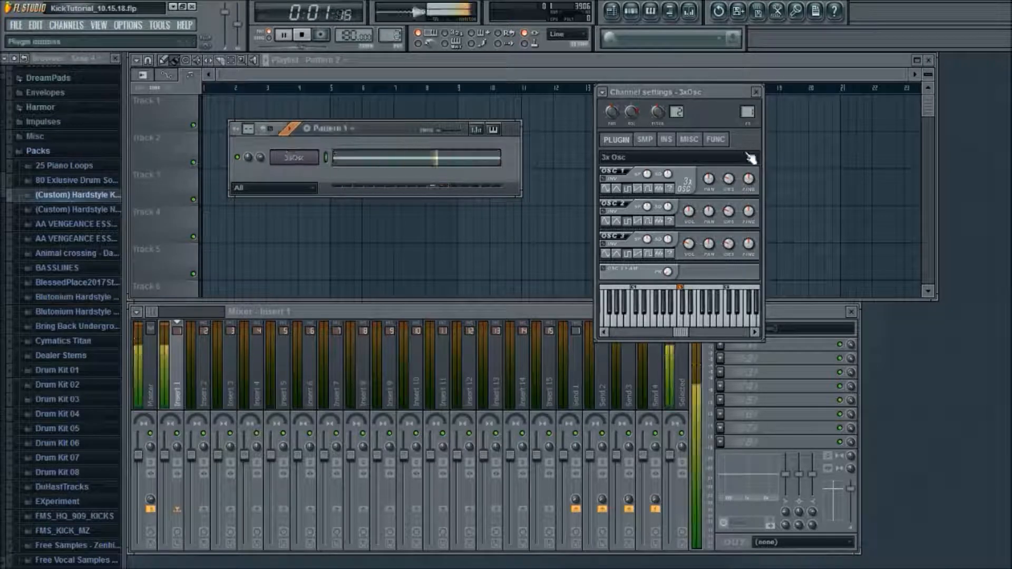
{"action": "left_click_drag", "start_coordinate": [749, 180], "coordinate": [749, 186]}
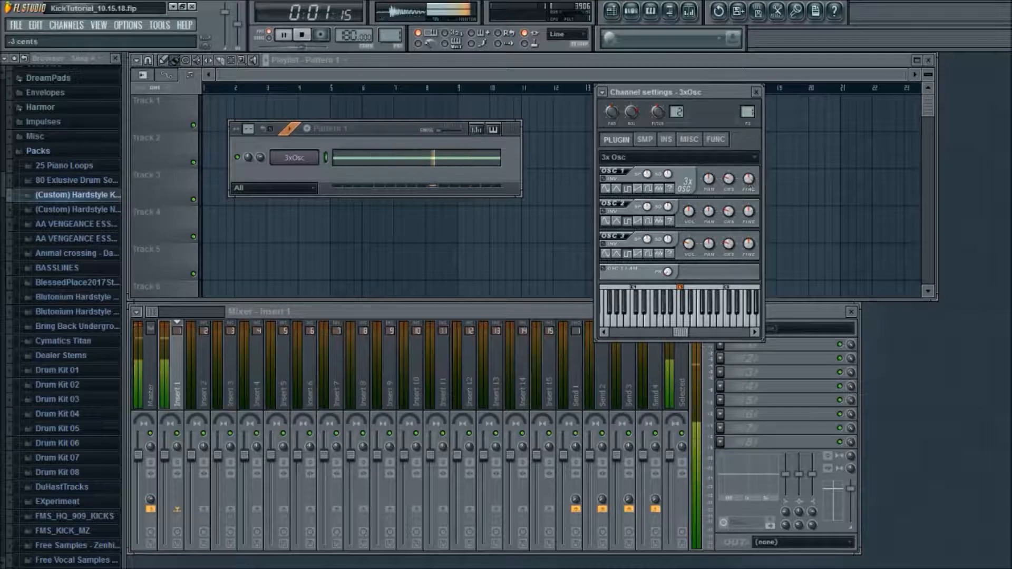
- Adjust oscillator 2's panning and keep oscillator 3's coarse pitch at -12 semitones while listening to the pattern
{"action": "left_click_drag", "start_coordinate": [709, 212], "coordinate": [701, 215]}
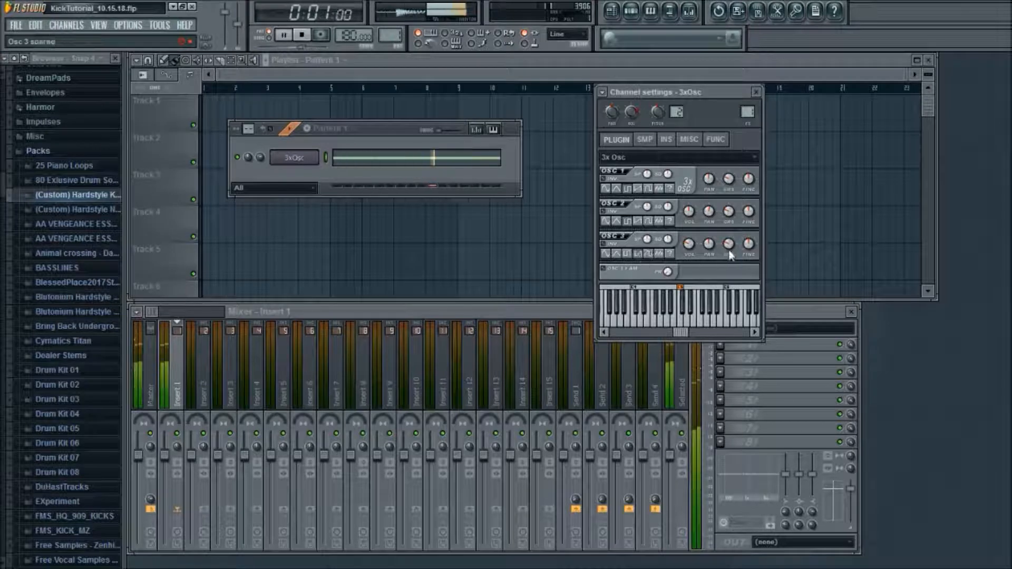
{"action": "left_click_drag", "start_coordinate": [729, 244], "coordinate": [729, 246]}
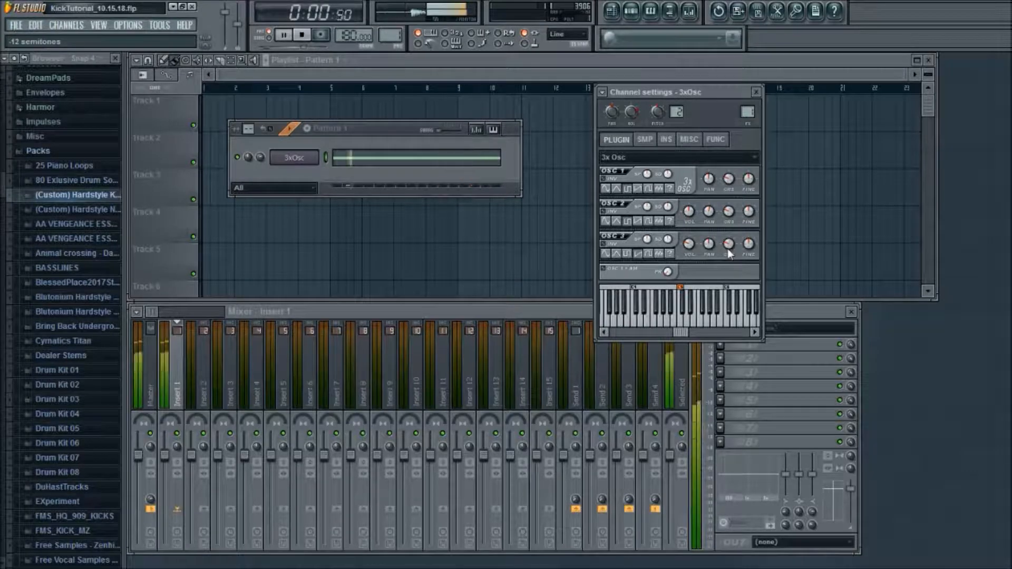
{"action": "key", "text": "space"}
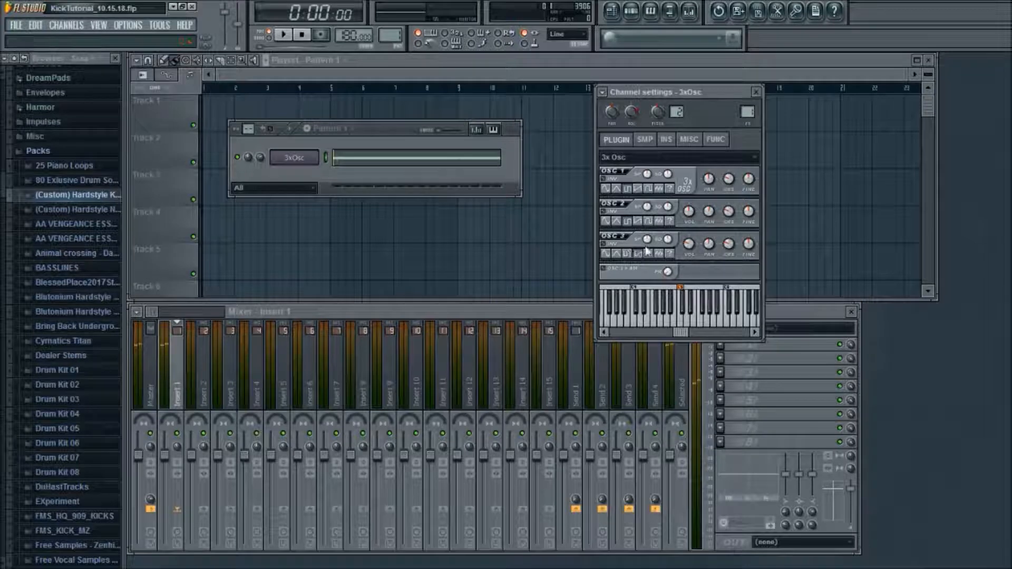
- Audition Pattern 1 repeatedly to judge the sound of the detuned oscillators
{"action": "key", "text": "space"}
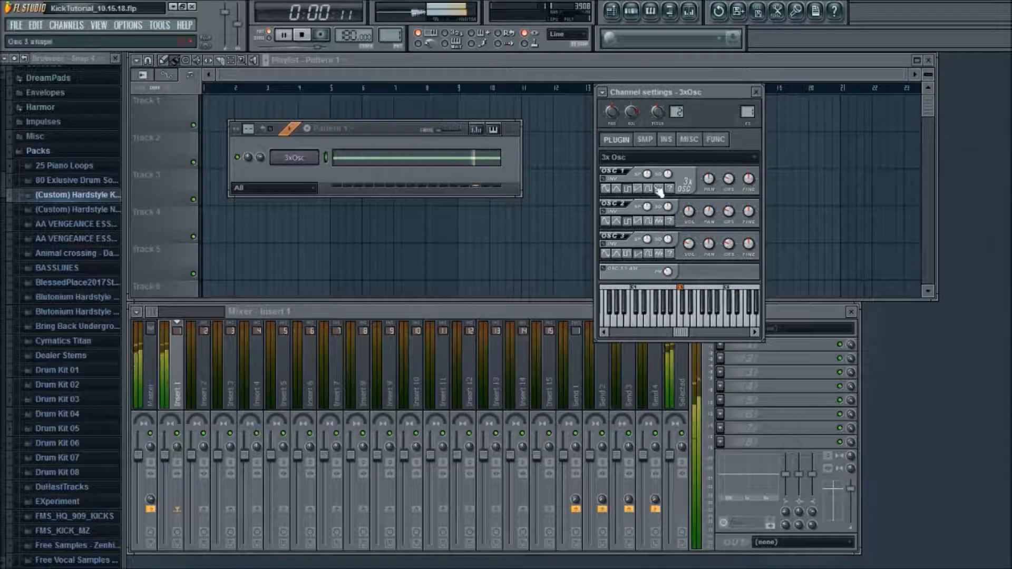
{"action": "key", "text": "space"}
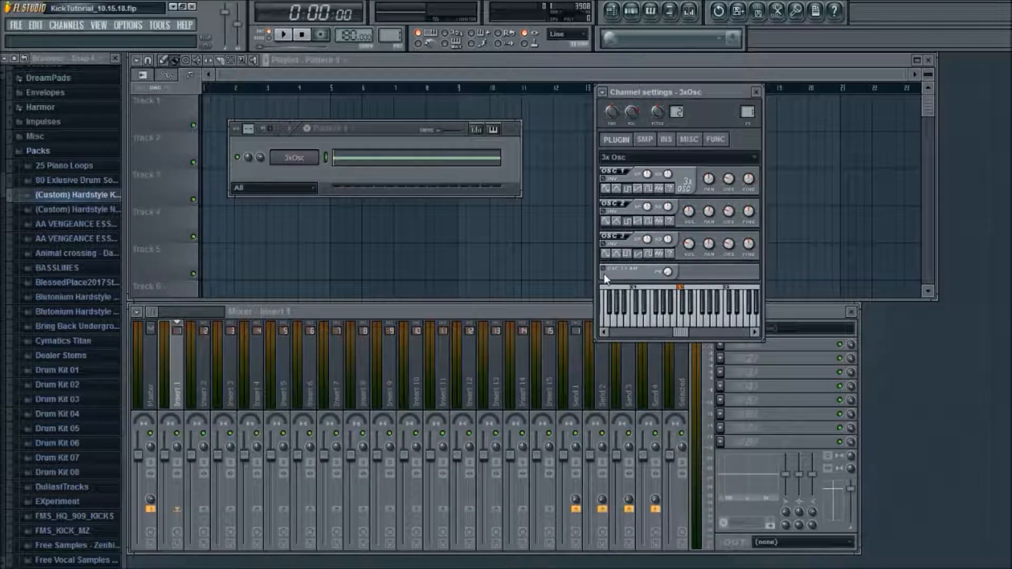
{"action": "key", "text": "space"}
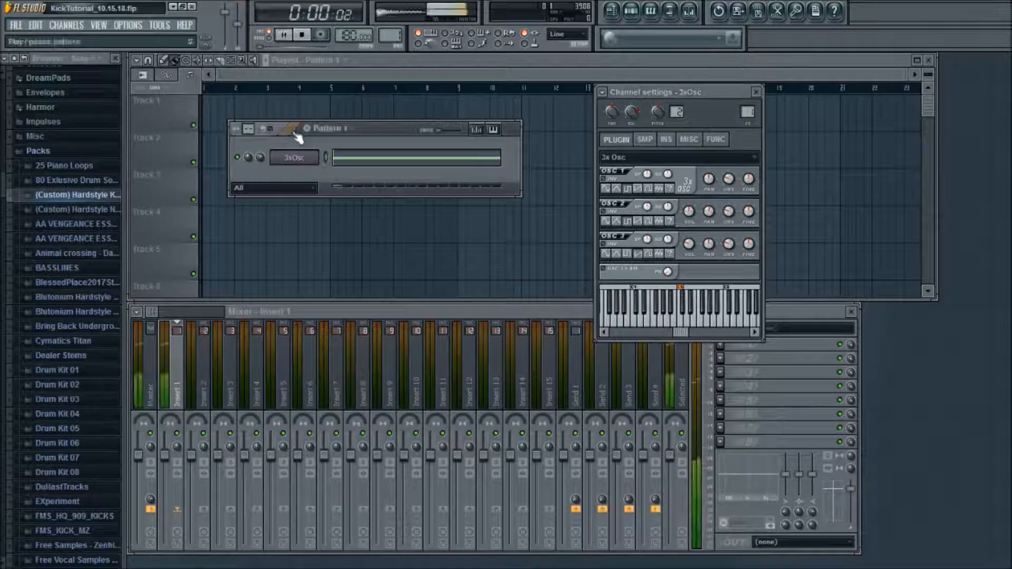
- Stop playback and link the KickLayer1 channel to mixer insert 1
{"action": "key", "text": "space"}
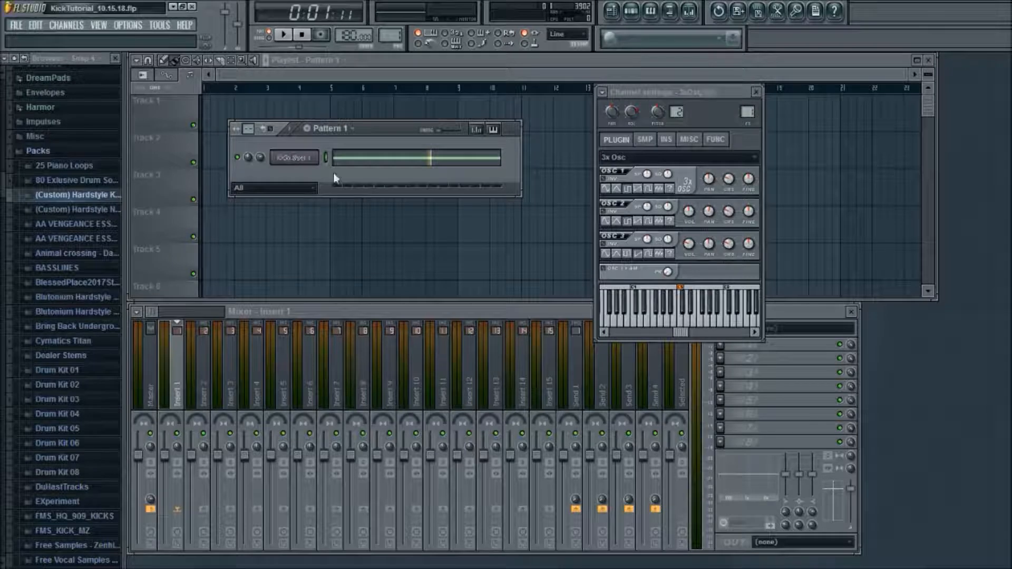
{"action": "left_click", "coordinate": [165, 388]}
{"action": "key", "text": "ctrl+l"}
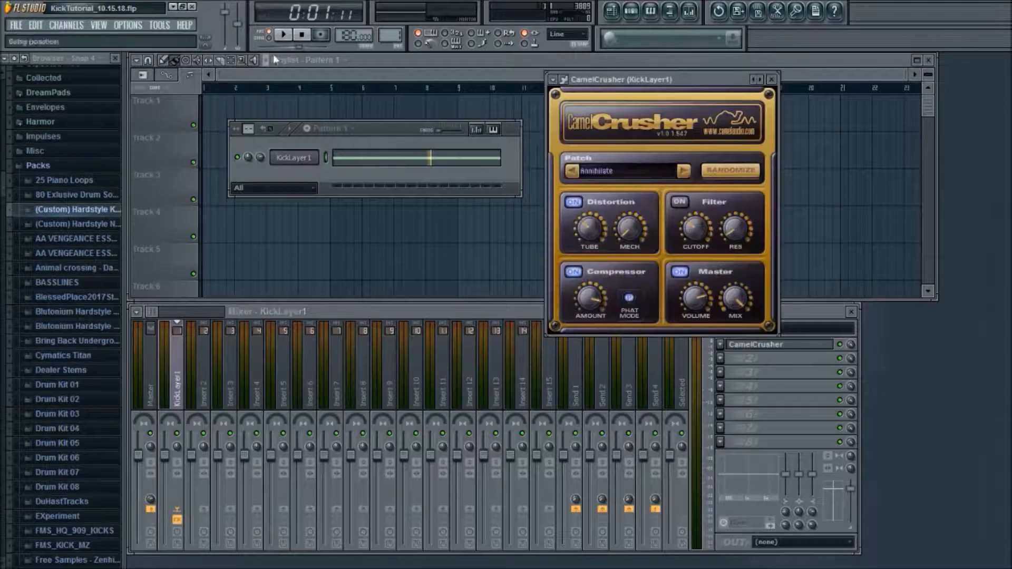
- Play Pattern 1 in pattern mode and try CamelCrusher's Tube distortion at 30% on the Annihilate patch
{"action": "left_click", "coordinate": [271, 62]}
{"action": "key", "text": "space"}
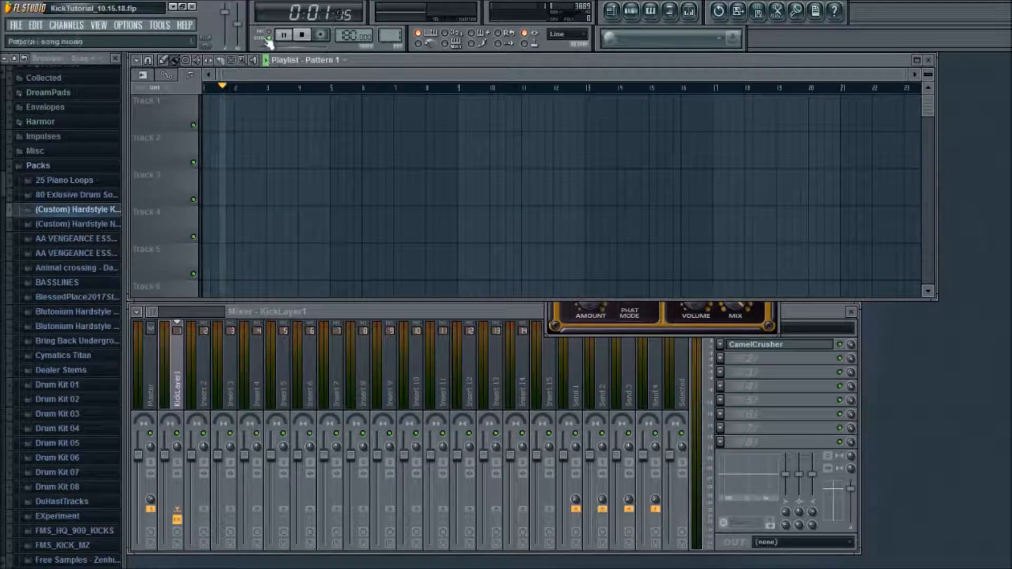
{"action": "key", "text": "F6"}
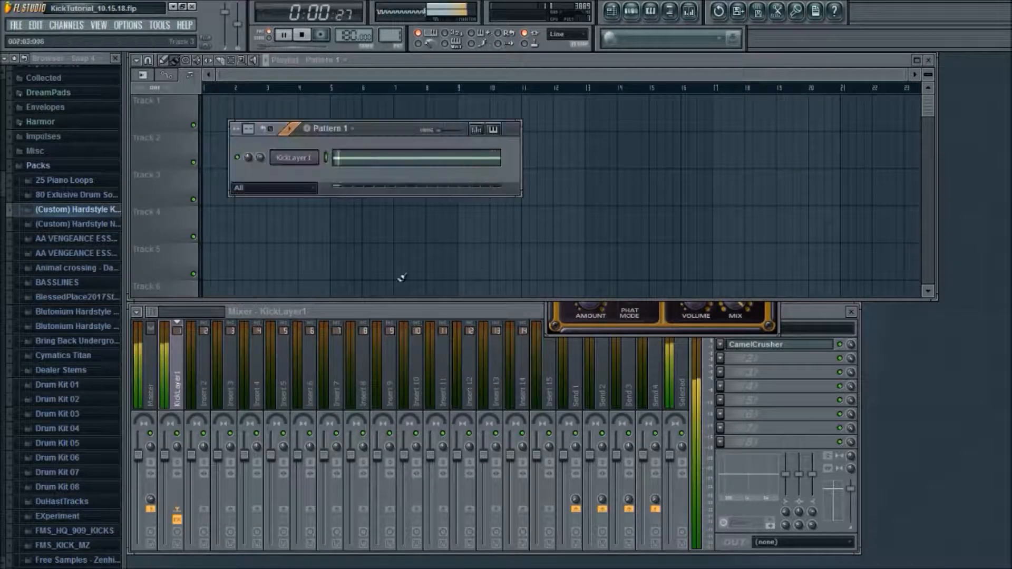
{"action": "left_click", "coordinate": [615, 327]}
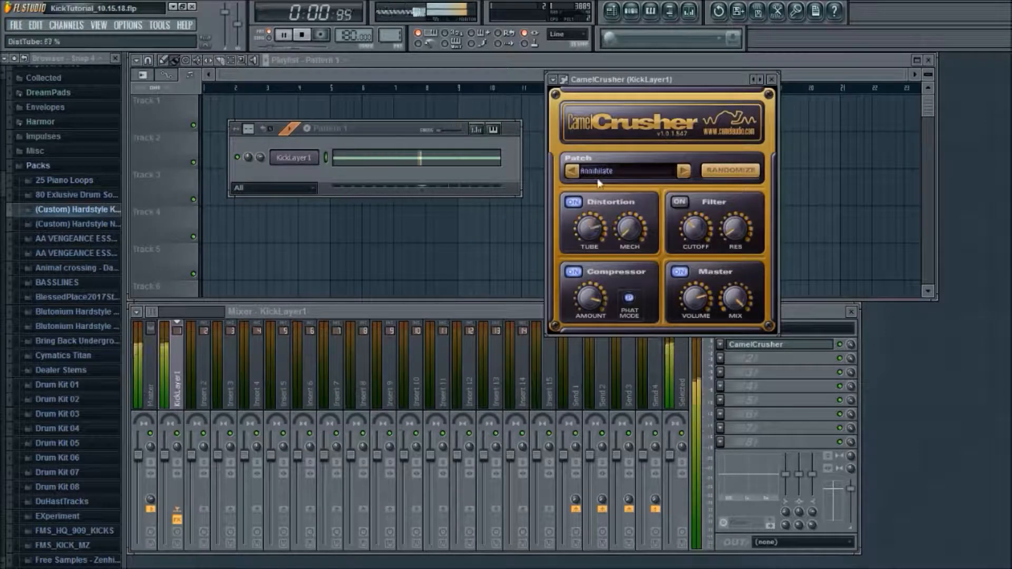
{"action": "left_click_drag", "start_coordinate": [590, 232], "coordinate": [573, 237]}
{"action": "key", "text": "space"}
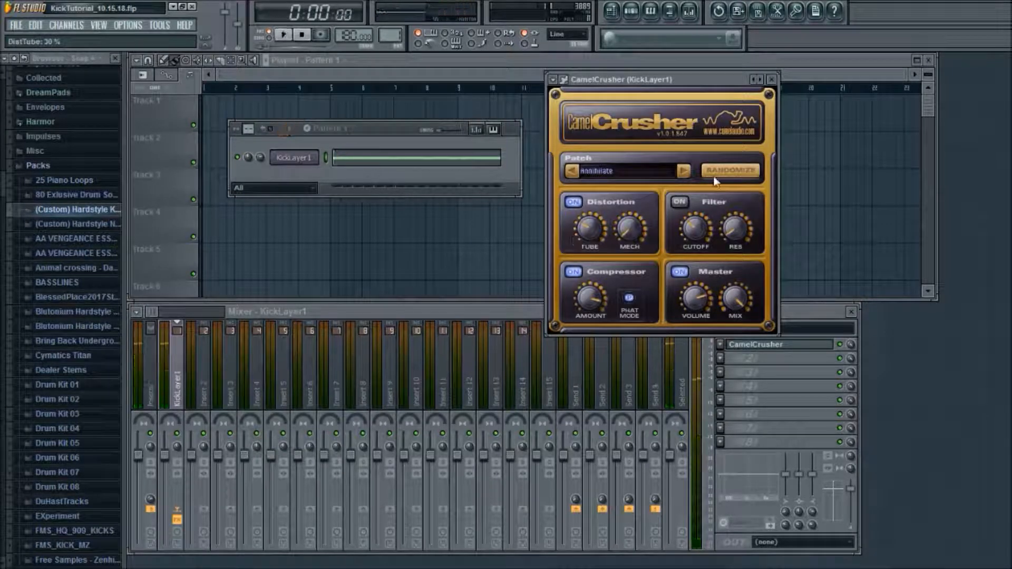
- Step through CamelCrusher's patches while the kick pattern plays, and settle on the Destroyer patch
{"action": "left_click", "coordinate": [684, 171]}
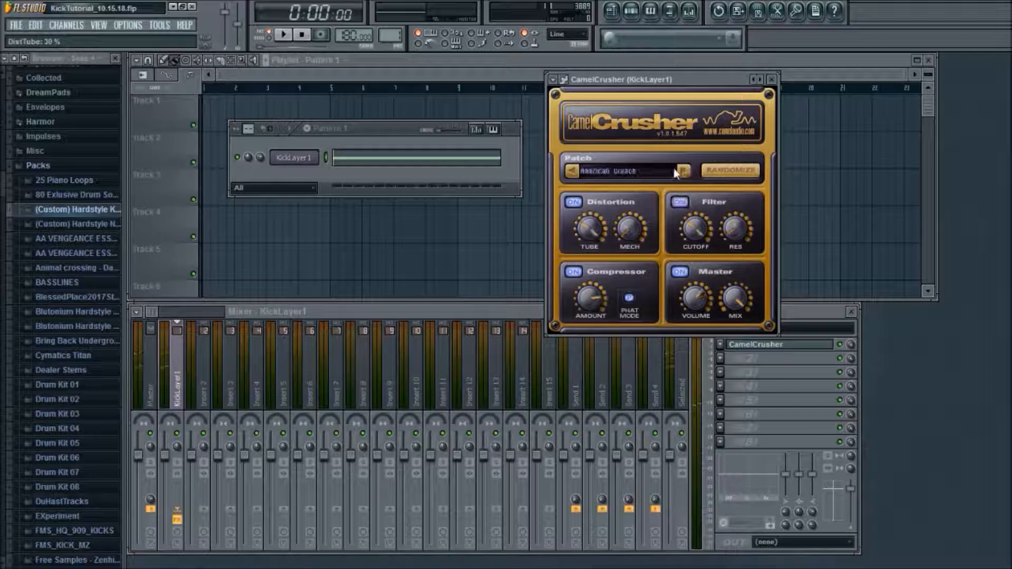
{"action": "left_click", "coordinate": [286, 42]}
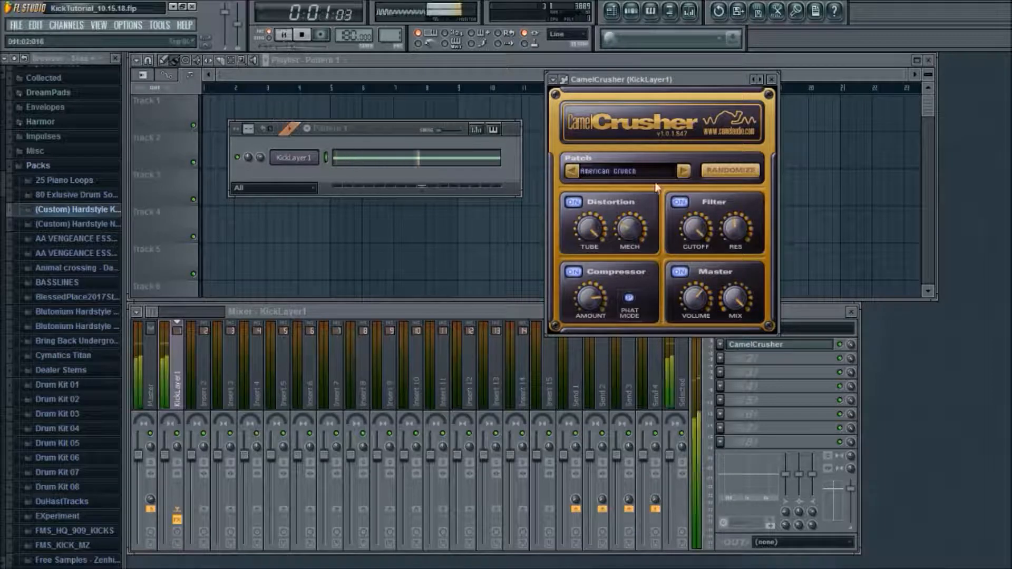
{"action": "left_click", "coordinate": [685, 171]}
{"action": "left_click", "coordinate": [684, 171]}
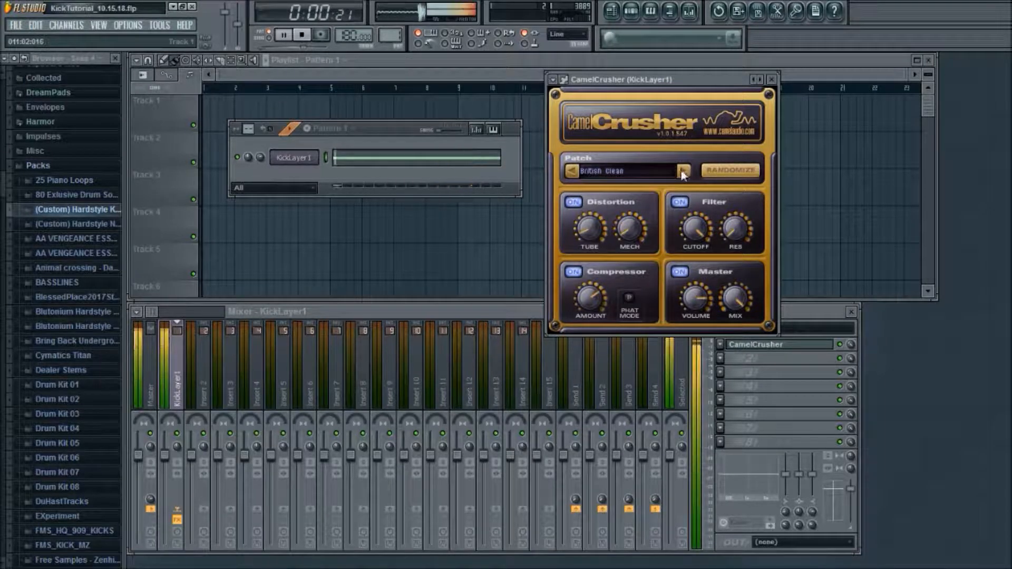
{"action": "left_click", "coordinate": [683, 170]}
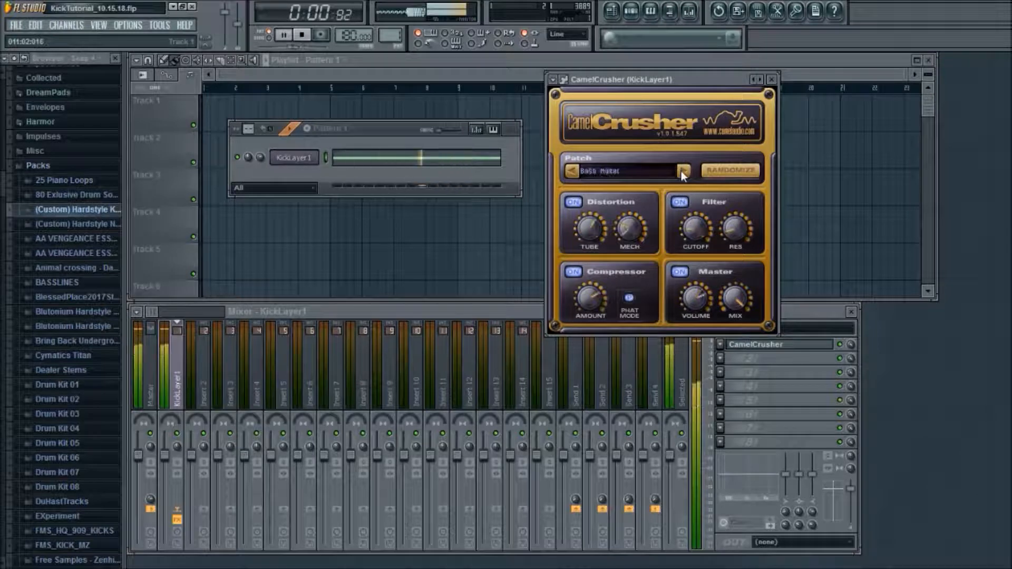
{"action": "left_click", "coordinate": [683, 170]}
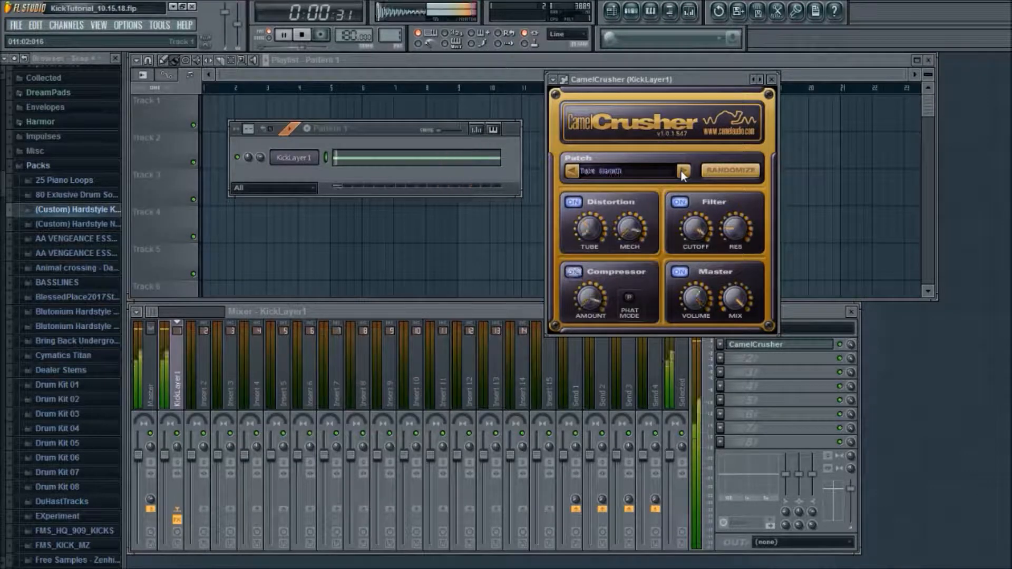
{"action": "left_click", "coordinate": [682, 171]}
{"action": "left_click", "coordinate": [576, 170]}
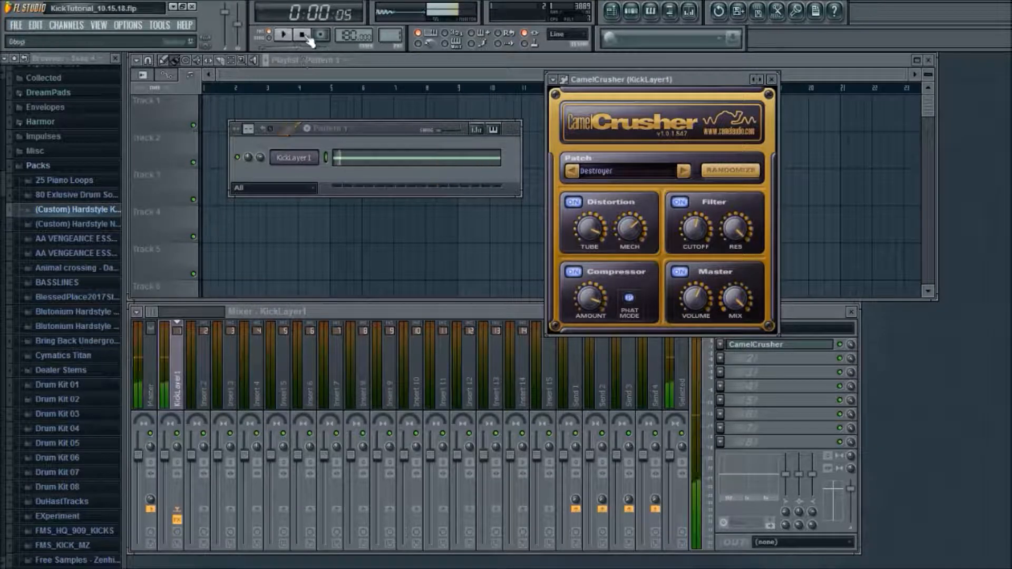
{"action": "left_click", "coordinate": [287, 37]}
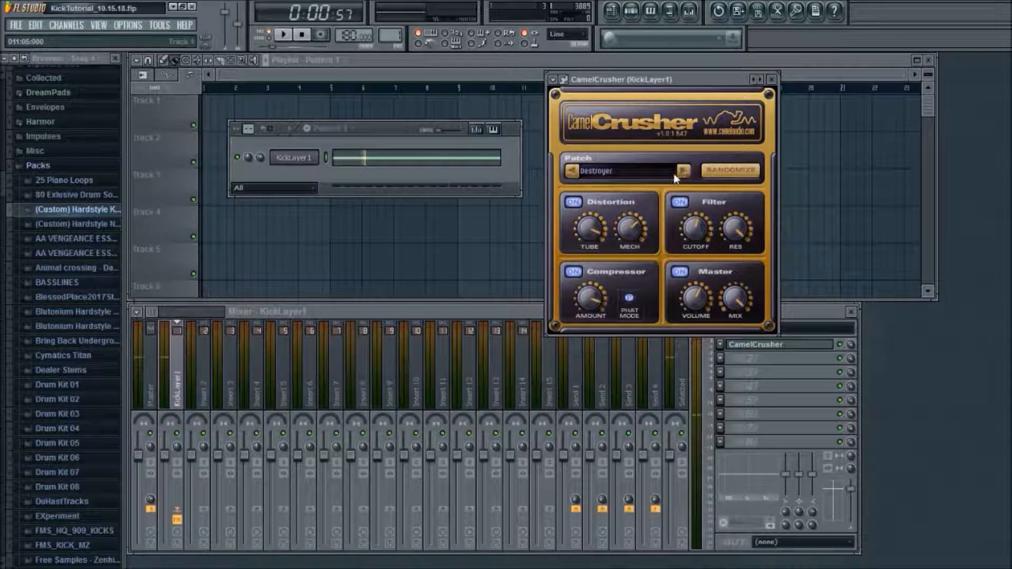
{"action": "key", "text": "space"}
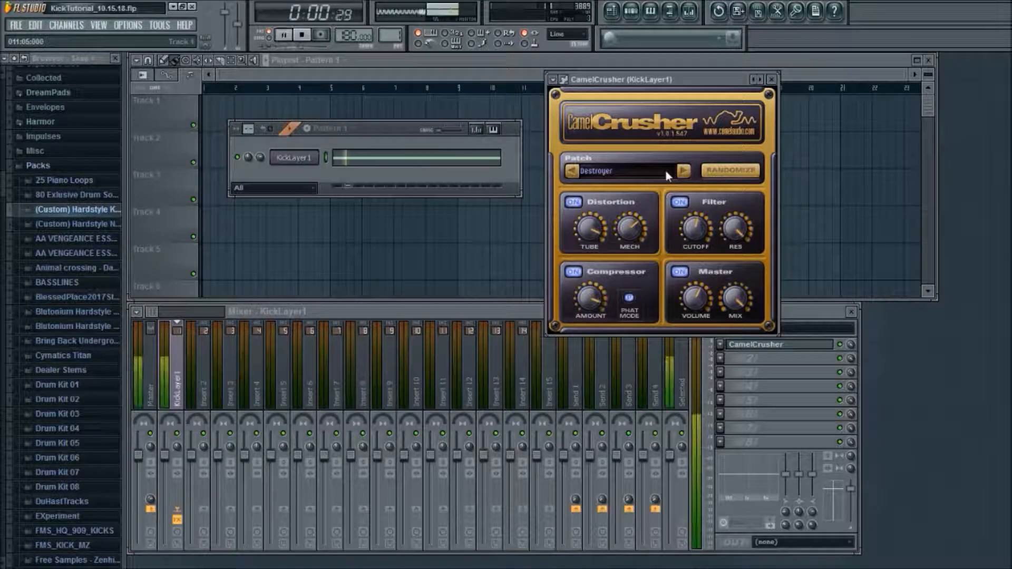
- Audition the CamelCrusher patches neighbouring Destroyer, including Distort and Dream, on the kick pattern
{"action": "left_click", "coordinate": [684, 170]}
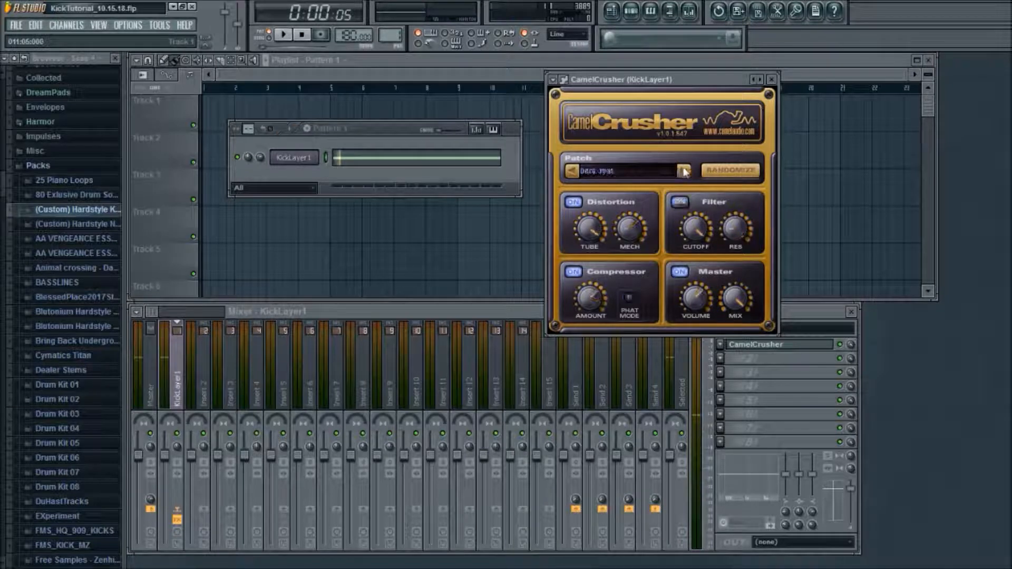
{"action": "key", "text": "space"}
{"action": "left_click", "coordinate": [684, 171]}
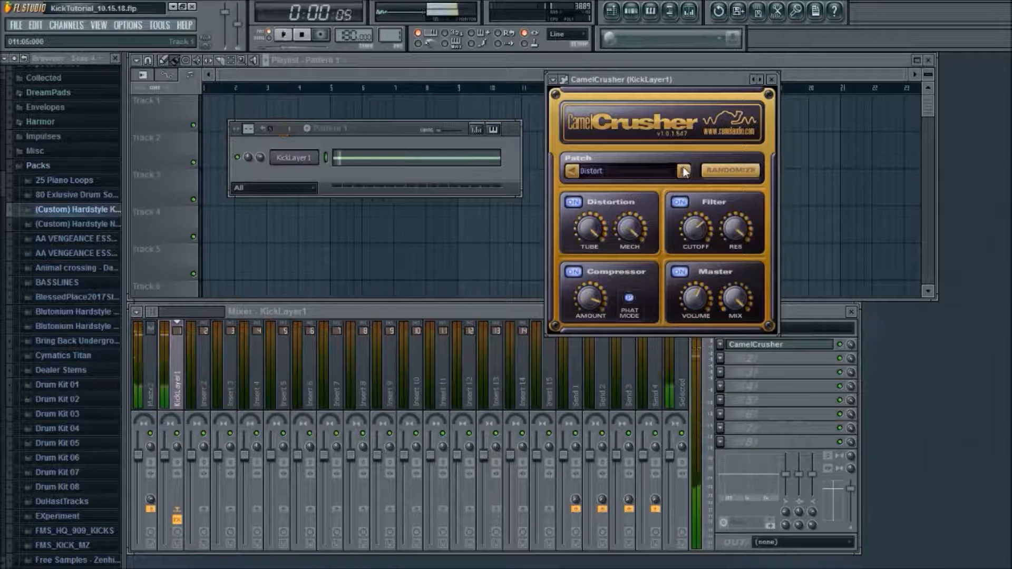
{"action": "left_click", "coordinate": [684, 171]}
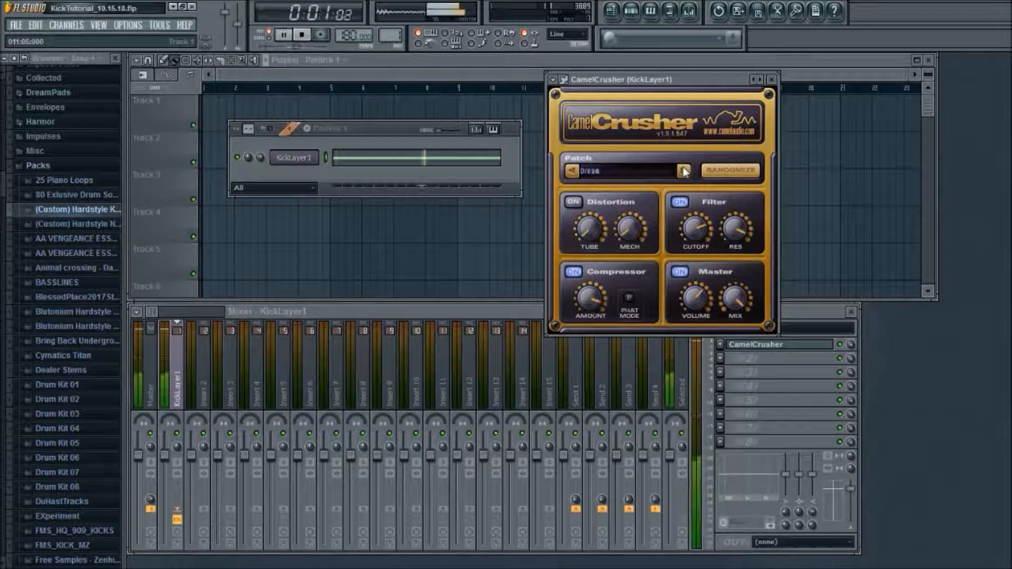
{"action": "left_click", "coordinate": [577, 170]}
{"action": "left_click", "coordinate": [576, 170]}
{"action": "left_click", "coordinate": [684, 171]}
{"action": "key", "text": "space"}
{"action": "left_click", "coordinate": [684, 172]}
{"action": "left_click", "coordinate": [684, 171]}
{"action": "left_click", "coordinate": [685, 172]}
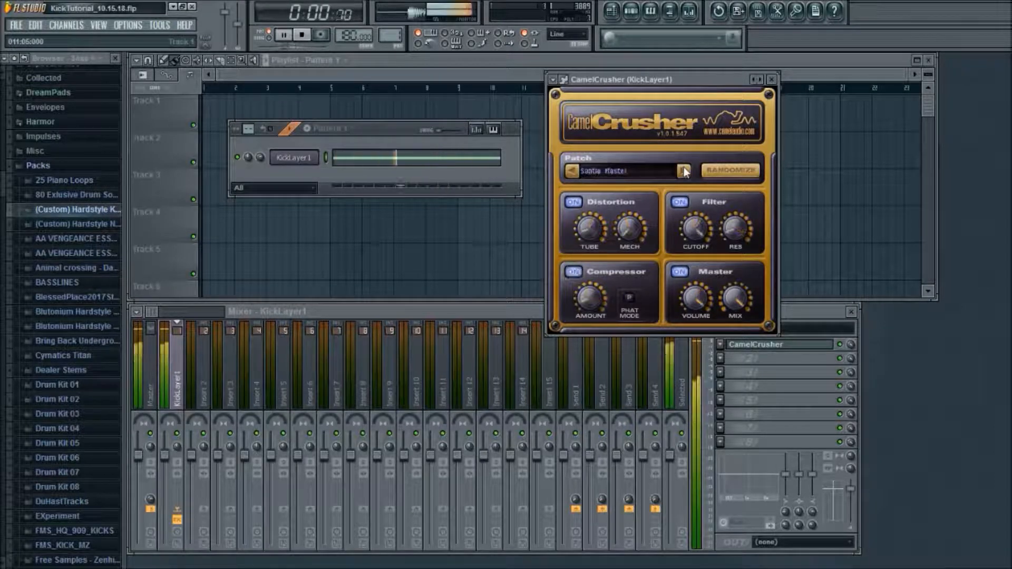
- Stop the pattern and return CamelCrusher to the Destroyer patch
{"action": "key", "text": "space"}
{"action": "left_click", "coordinate": [573, 171]}
{"action": "left_click", "coordinate": [573, 171]}
{"action": "left_click", "coordinate": [573, 171]}
{"action": "left_click", "coordinate": [573, 171]}
{"action": "left_click", "coordinate": [573, 171]}
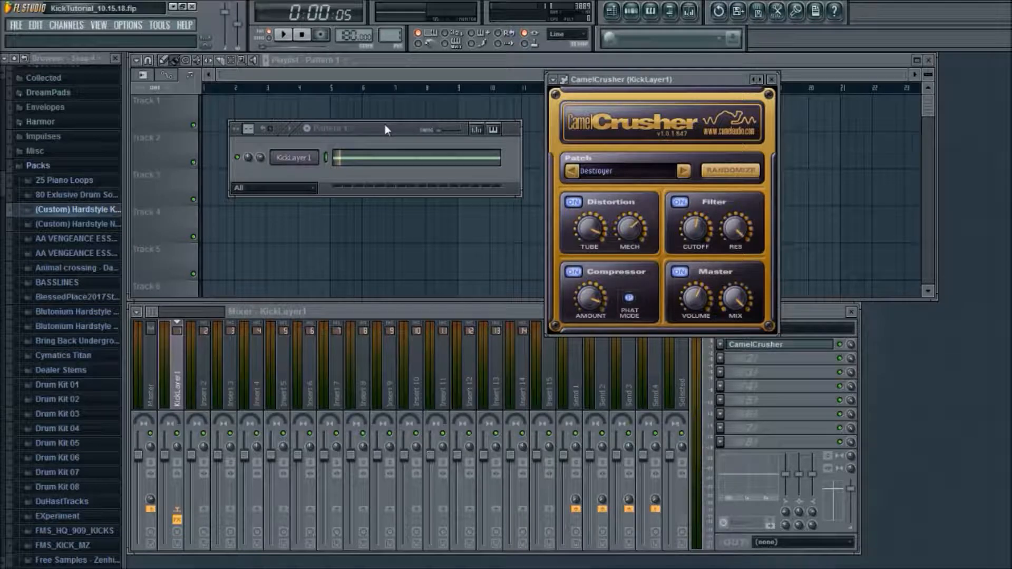
- Raise CamelCrusher's Mech distortion slightly while listening to Pattern 1, and stop playback
{"action": "mouse_move", "coordinate": [686, 79]}
{"action": "left_mouse_down"}
{"action": "mouse_move", "coordinate": [714, 87]}
{"action": "mouse_move", "coordinate": [698, 92]}
{"action": "left_mouse_up"}
{"action": "left_click", "coordinate": [292, 131]}
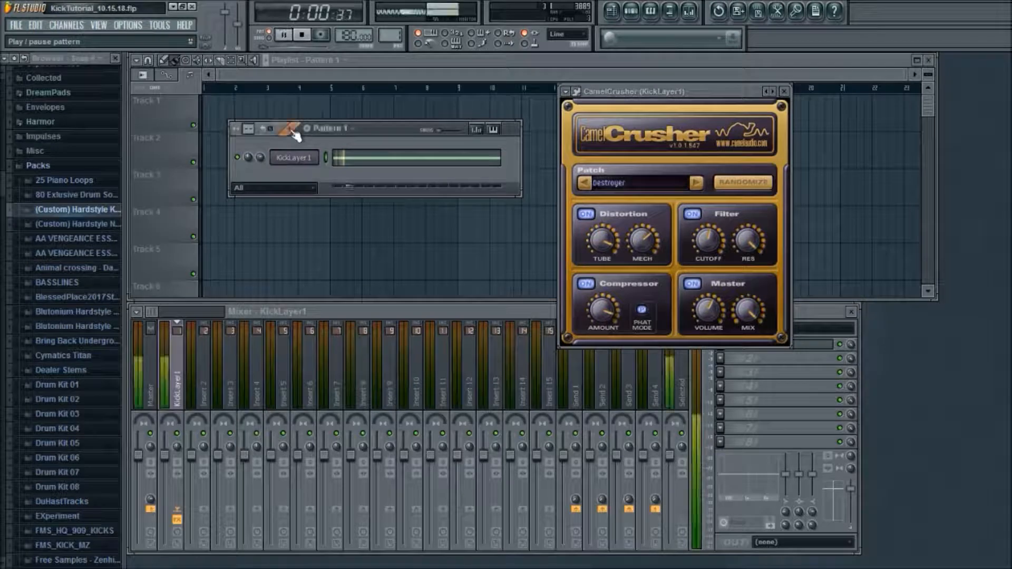
{"action": "left_click_drag", "start_coordinate": [642, 240], "coordinate": [643, 227]}
{"action": "left_click", "coordinate": [302, 41]}
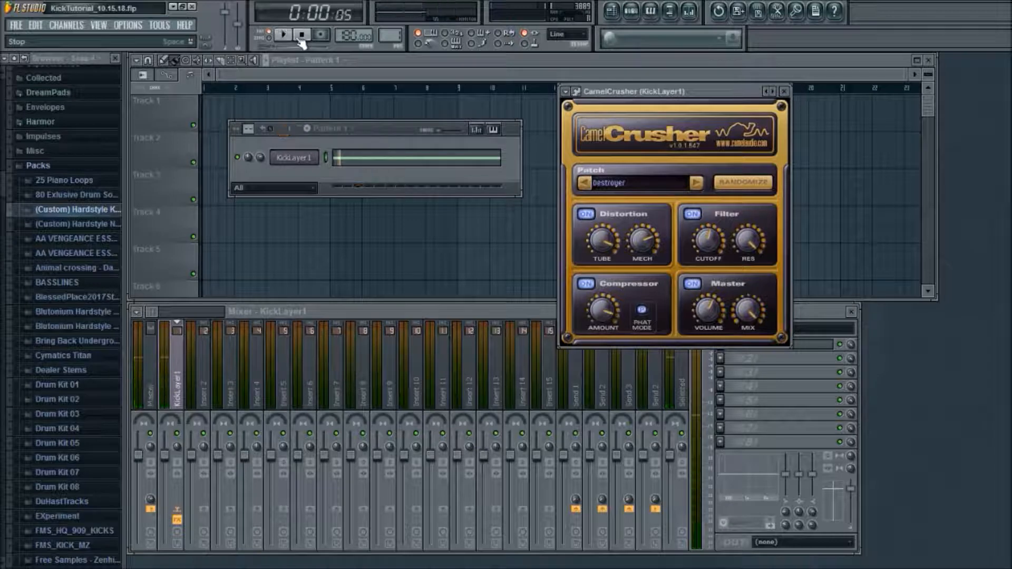
- Add Fruity Parametric EQ 2 to the KickLayer1 mixer track and move it above CamelCrusher
{"action": "left_click", "coordinate": [766, 374]}
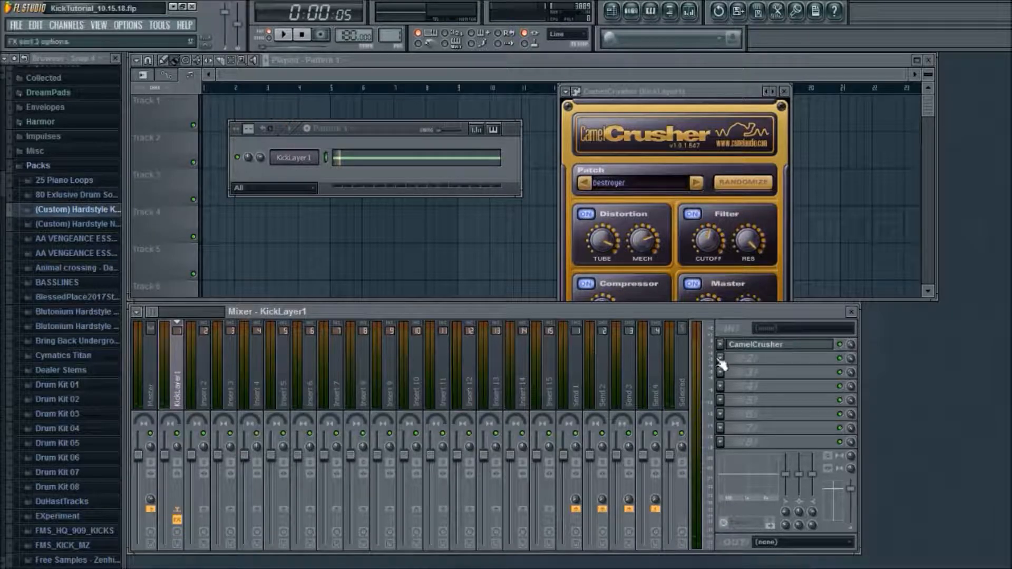
{"action": "left_click", "coordinate": [929, 371]}
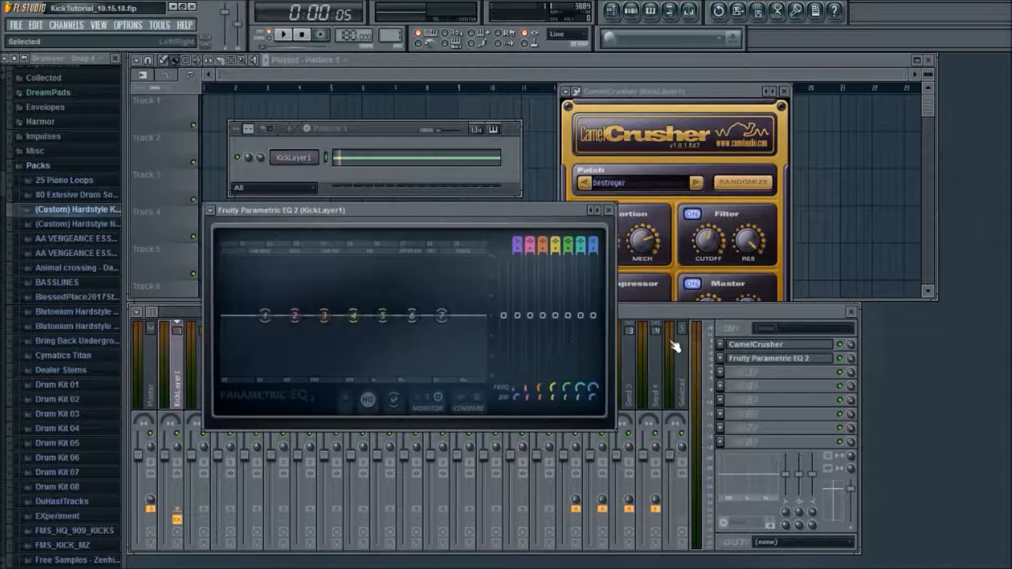
{"action": "left_click", "coordinate": [721, 359]}
{"action": "scroll", "coordinate": [758, 358], "scroll_direction": "up", "scroll_amount": 1}
{"action": "left_click", "coordinate": [757, 346]}
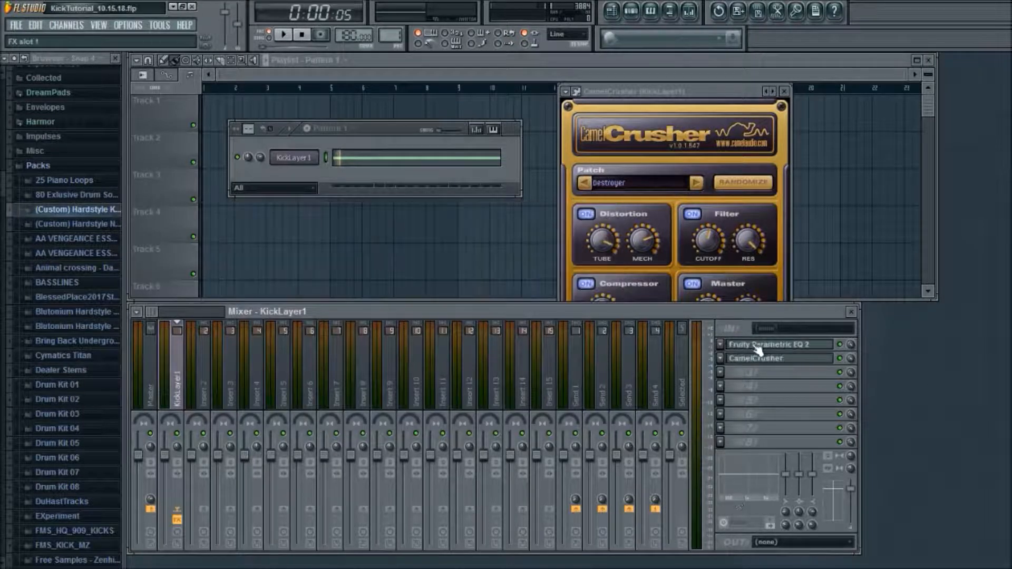
- Make the EQ's band 1 a high-pass filter at 46 Hz with 56% bandwidth while the kick plays
{"action": "left_click", "coordinate": [756, 345]}
{"action": "key", "text": "space"}
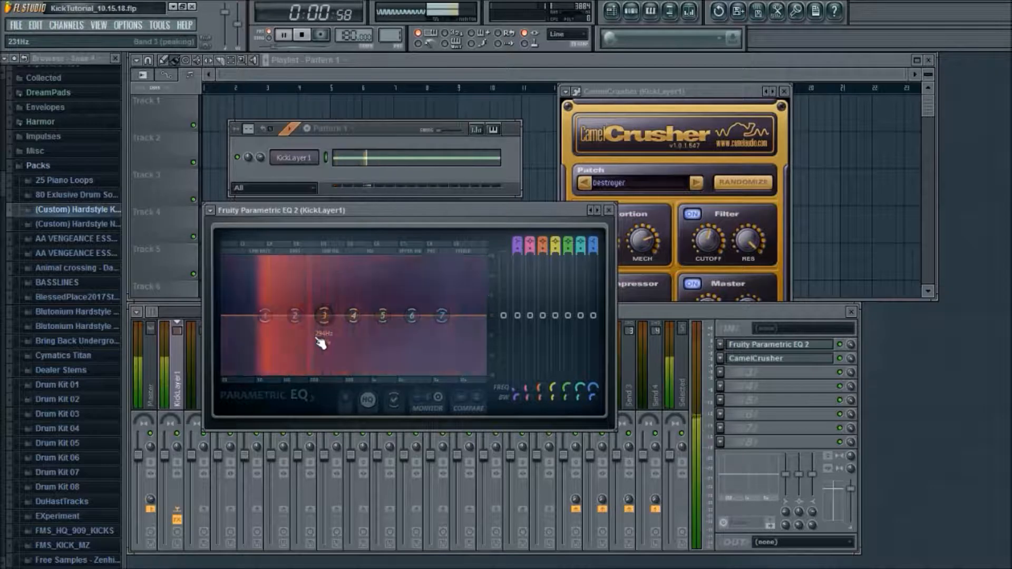
{"action": "left_click_drag", "start_coordinate": [517, 246], "coordinate": [517, 260]}
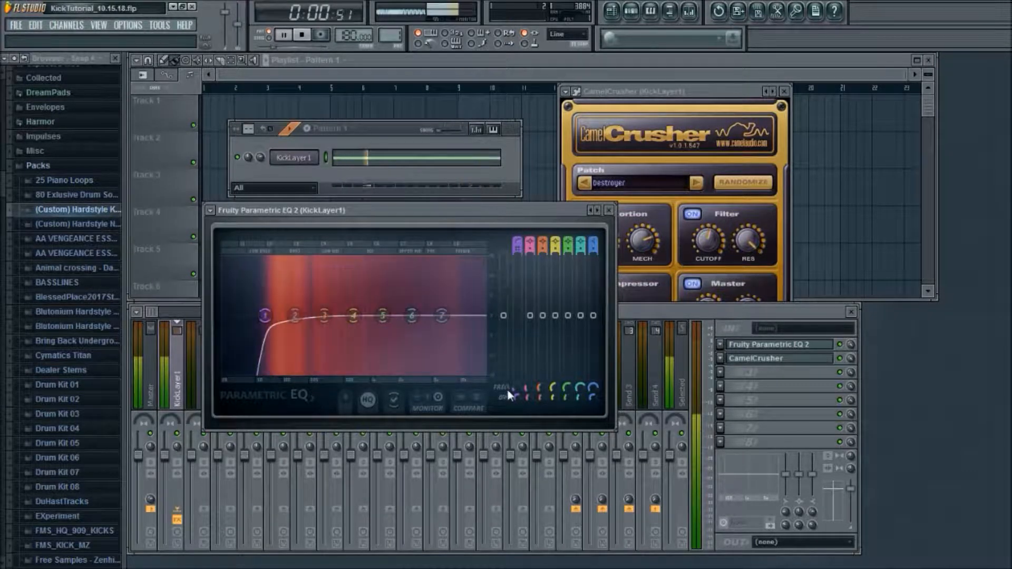
{"action": "mouse_move", "coordinate": [511, 389]}
{"action": "left_mouse_down"}
{"action": "mouse_move", "coordinate": [516, 408]}
{"action": "mouse_move", "coordinate": [516, 391]}
{"action": "mouse_move", "coordinate": [520, 400]}
{"action": "left_mouse_up"}
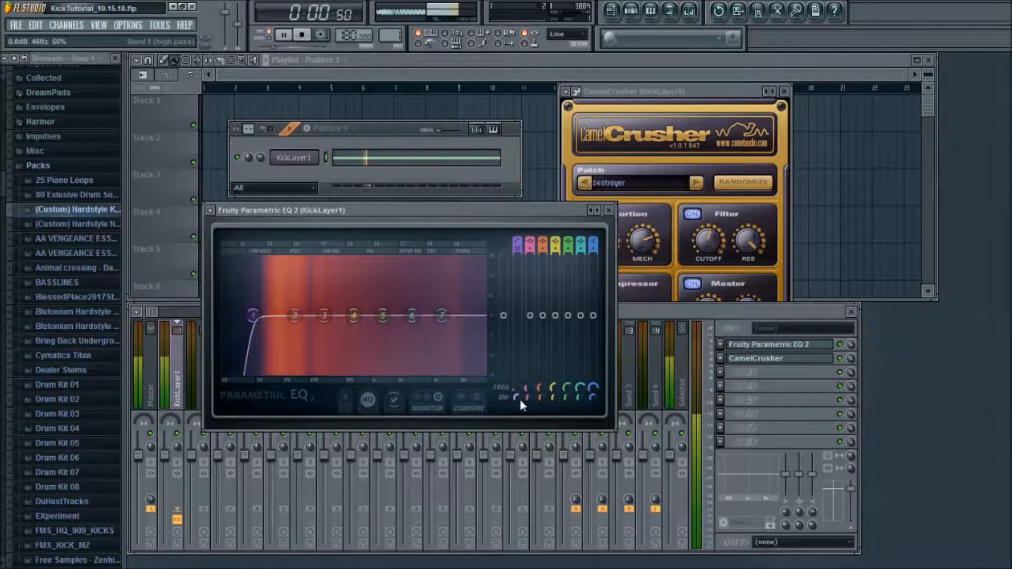
{"action": "key", "text": "space"}
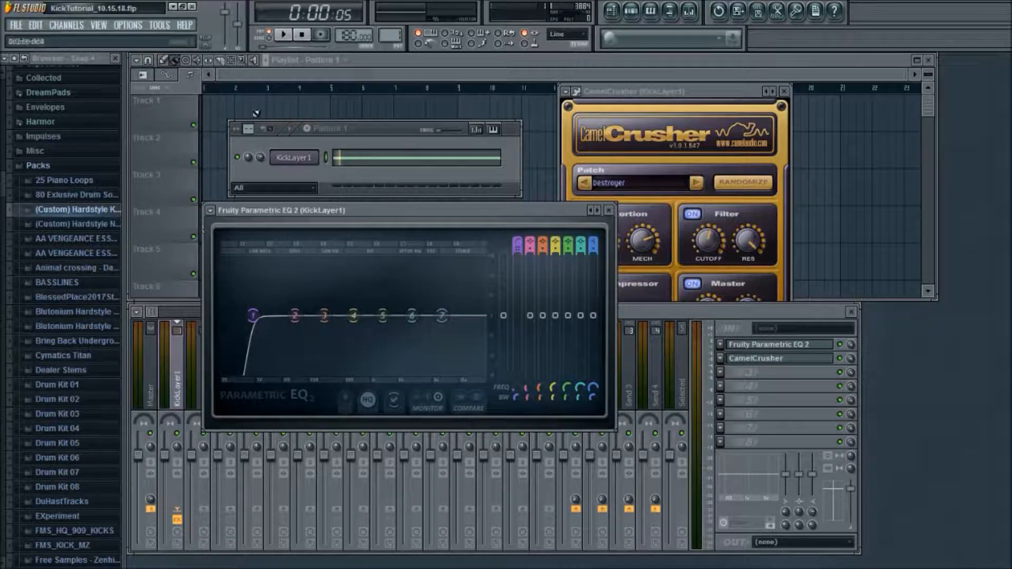
- Boost the EQ's peaking band 2 at about 120 Hz while listening to the pattern, and stop playback
{"action": "left_click", "coordinate": [285, 35]}
{"action": "left_click_drag", "start_coordinate": [295, 316], "coordinate": [284, 297]}
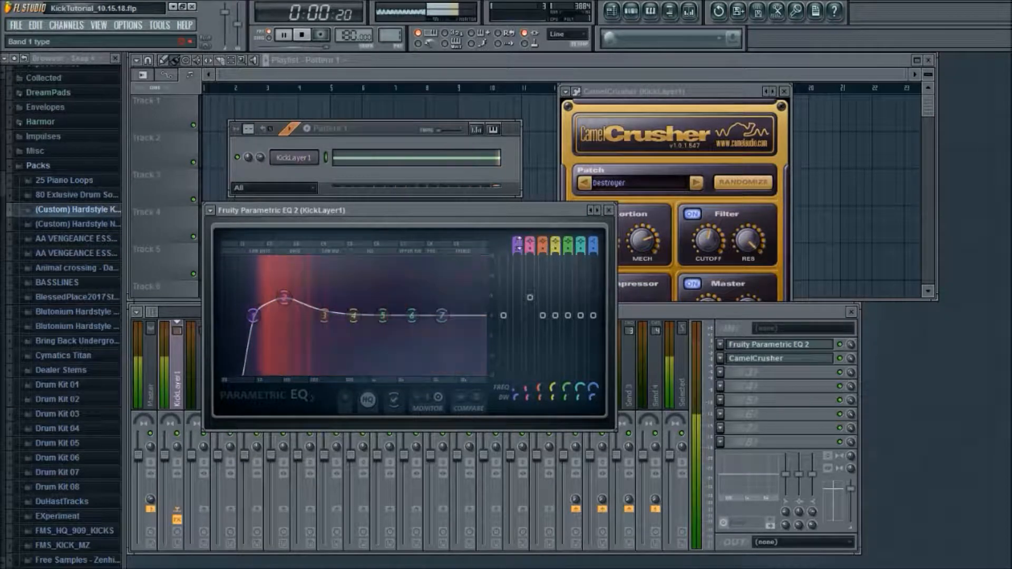
{"action": "mouse_move", "coordinate": [282, 298]}
{"action": "left_mouse_down"}
{"action": "mouse_move", "coordinate": [268, 290]}
{"action": "mouse_move", "coordinate": [274, 275]}
{"action": "mouse_move", "coordinate": [262, 276]}
{"action": "mouse_move", "coordinate": [362, 286]}
{"action": "mouse_move", "coordinate": [273, 282]}
{"action": "mouse_move", "coordinate": [290, 288]}
{"action": "left_mouse_up"}
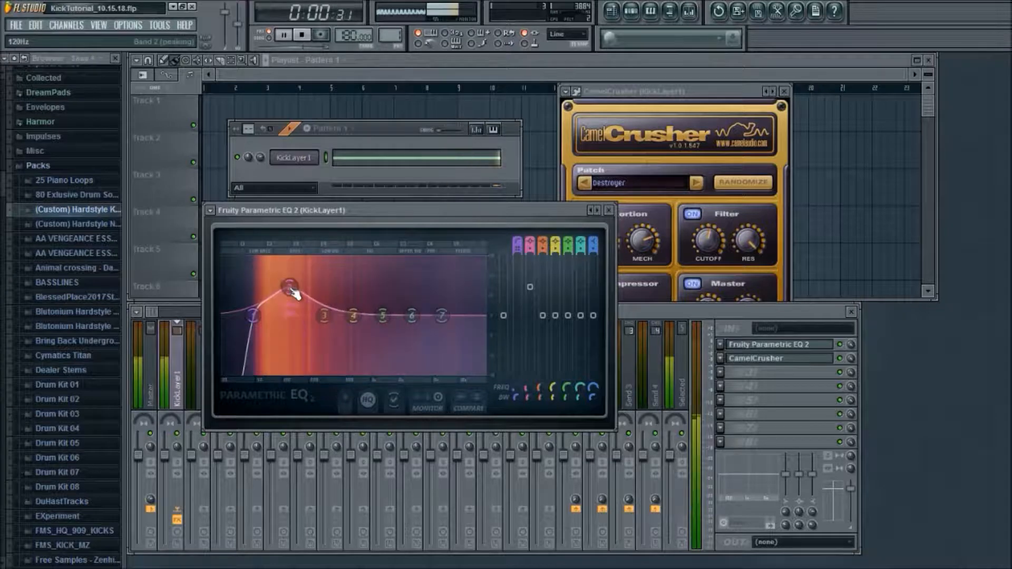
{"action": "key", "text": "space"}
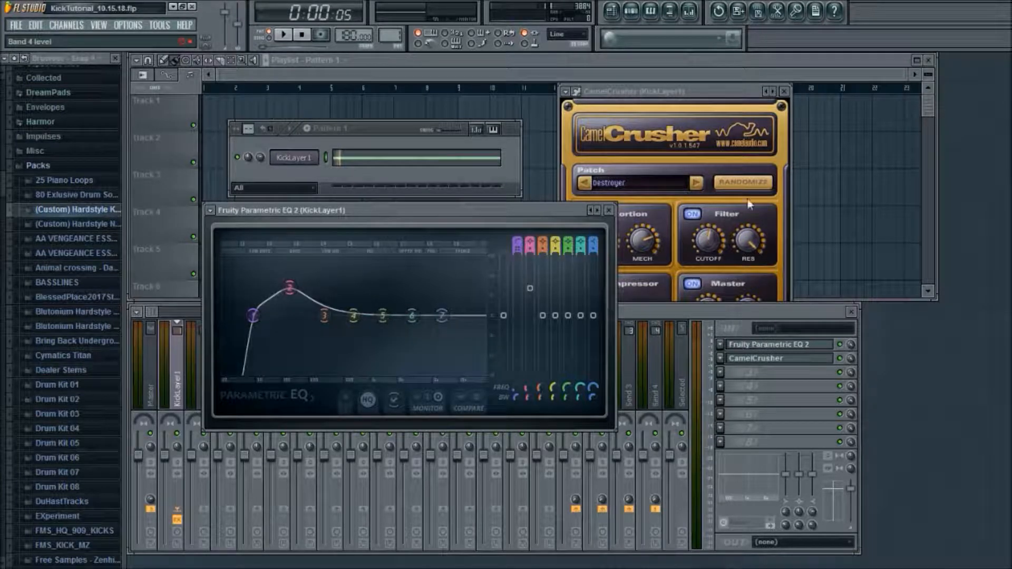
{"action": "left_click", "coordinate": [723, 214]}
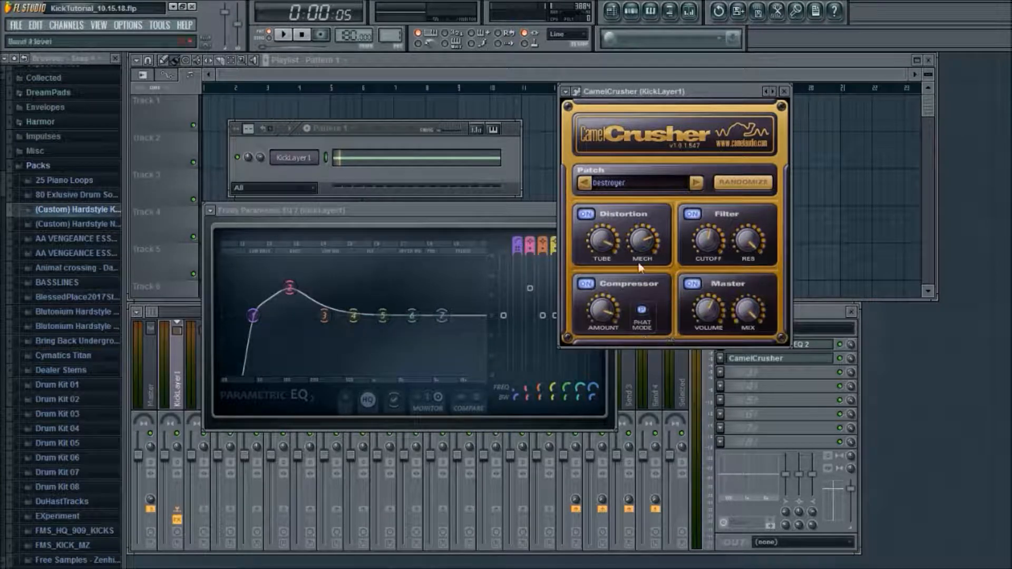
{"action": "left_click", "coordinate": [759, 397]}
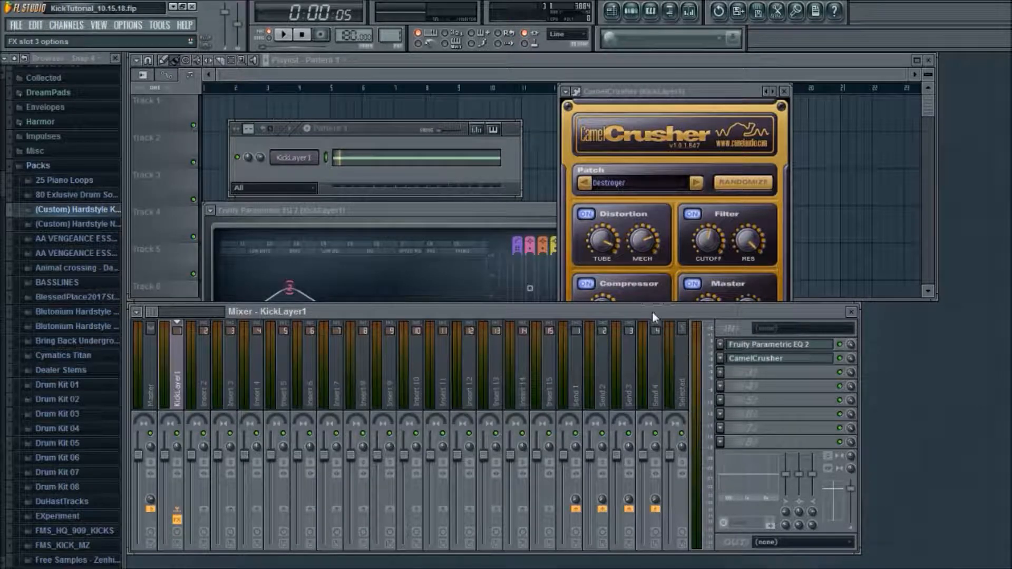
{"action": "left_click", "coordinate": [318, 209]}
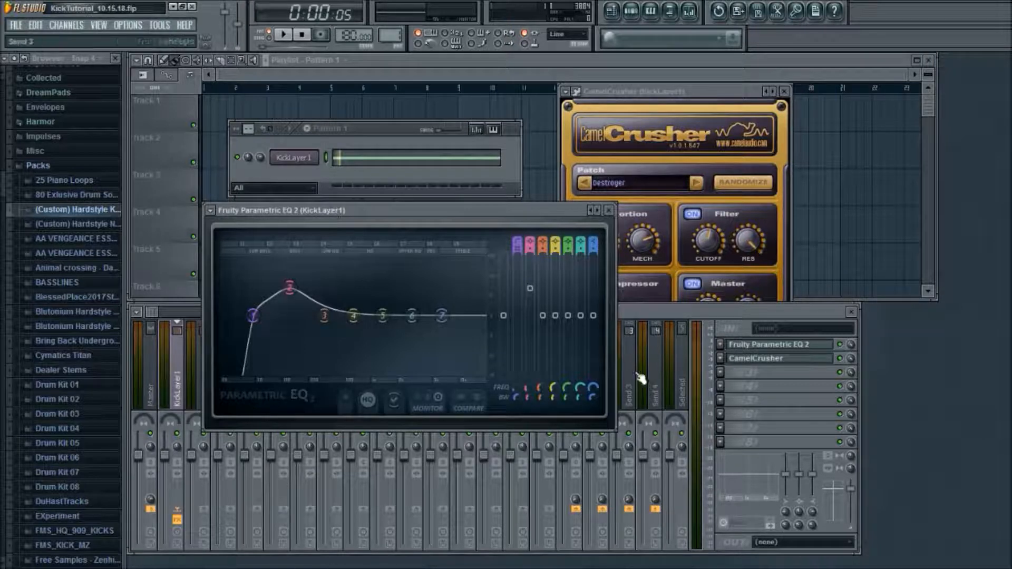
{"action": "left_click", "coordinate": [736, 317]}
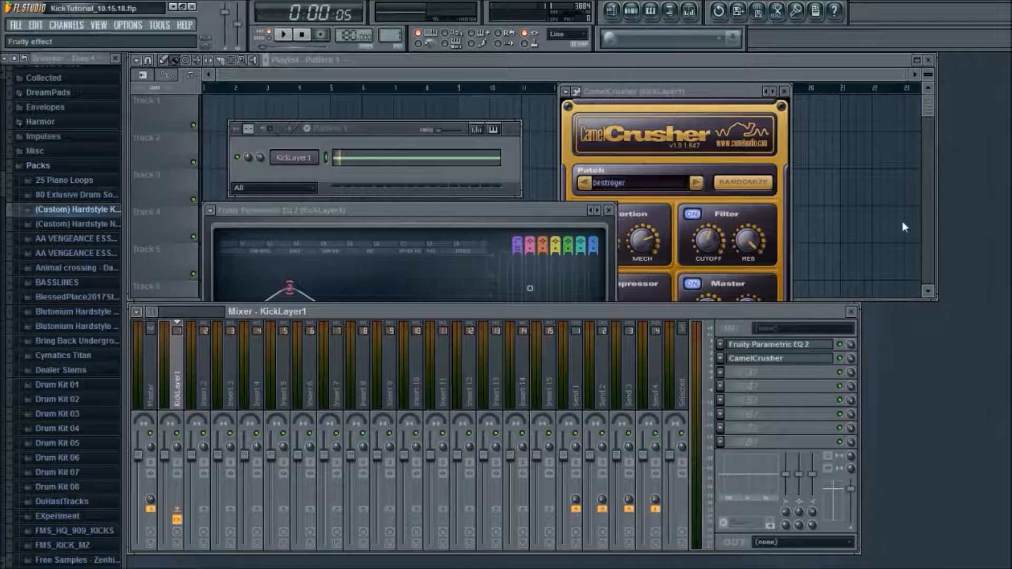
- Add Fruity Blood Overdrive after CamelCrusher on the KickLayer1 mixer track and open its settings
{"action": "left_click", "coordinate": [921, 67]}
{"action": "left_click_drag", "start_coordinate": [364, 245], "coordinate": [336, 358]}
{"action": "left_click_drag", "start_coordinate": [382, 307], "coordinate": [393, 306]}
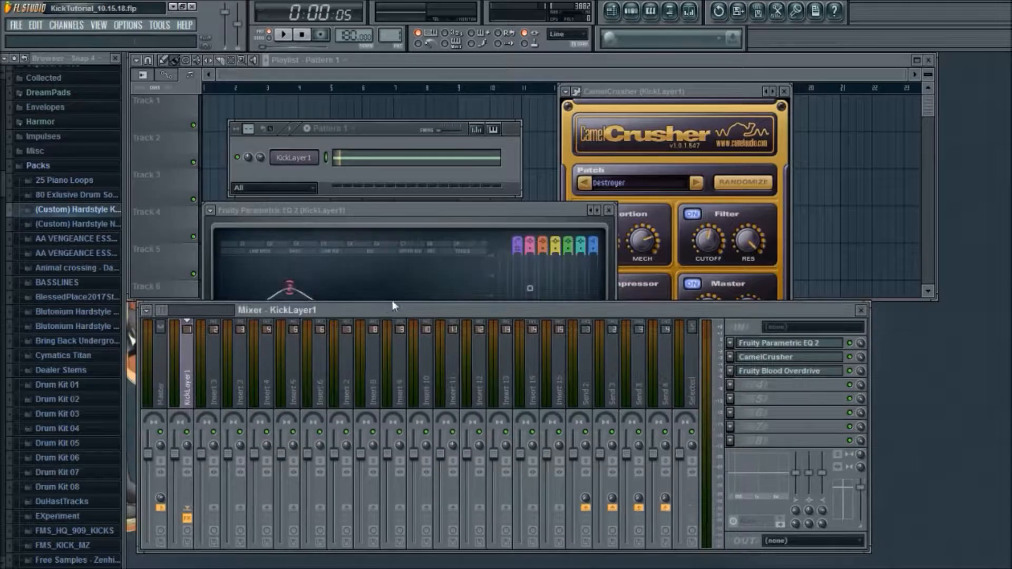
{"action": "left_click", "coordinate": [779, 371]}
{"action": "left_click_drag", "start_coordinate": [326, 336], "coordinate": [365, 341]}
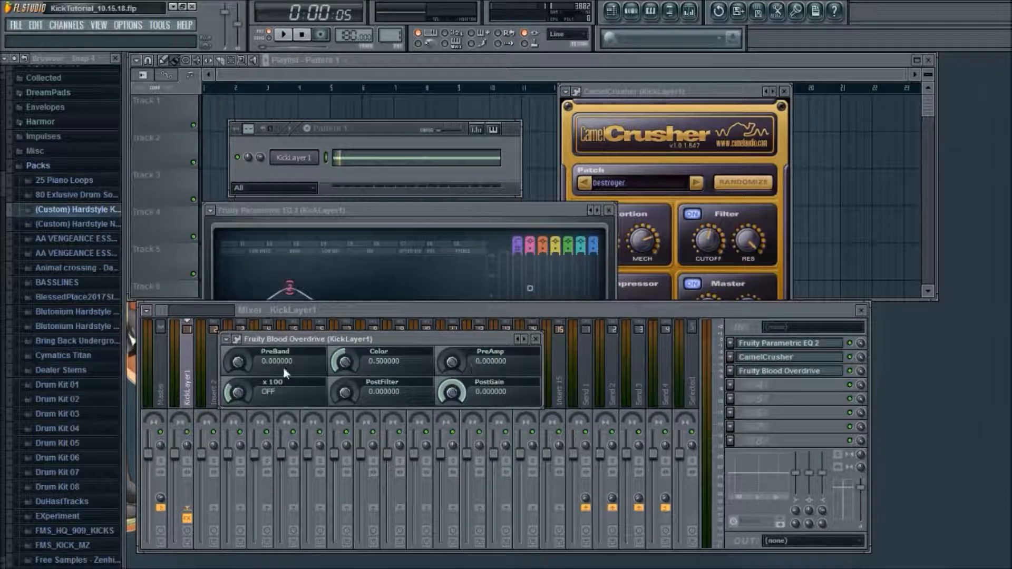
- Play Pattern 1 to check the kick, stop playback, and lower the KickLayer1 mixer fader
{"action": "left_click", "coordinate": [292, 130]}
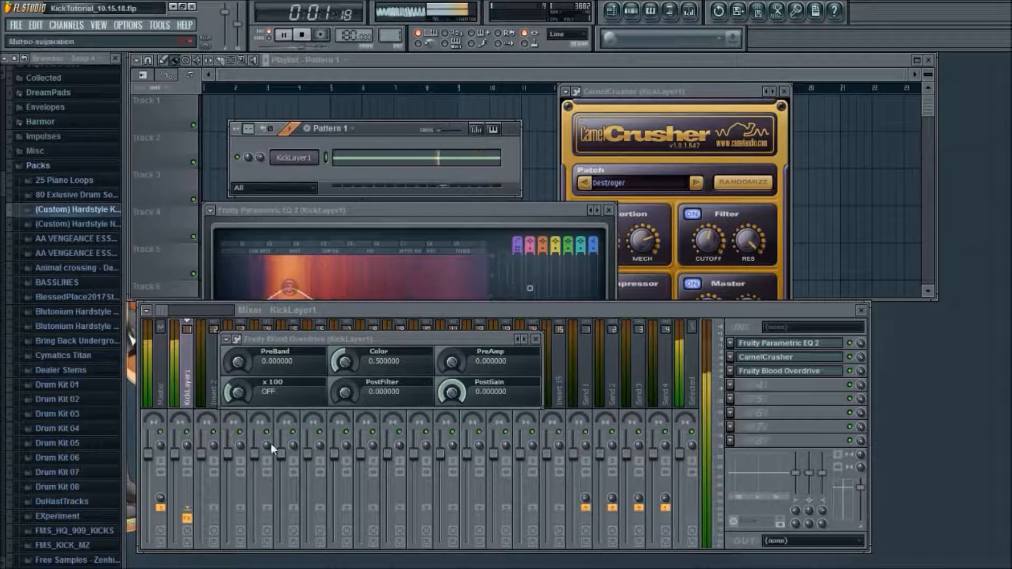
{"action": "key", "text": "space"}
{"action": "left_click_drag", "start_coordinate": [177, 468], "coordinate": [178, 483]}
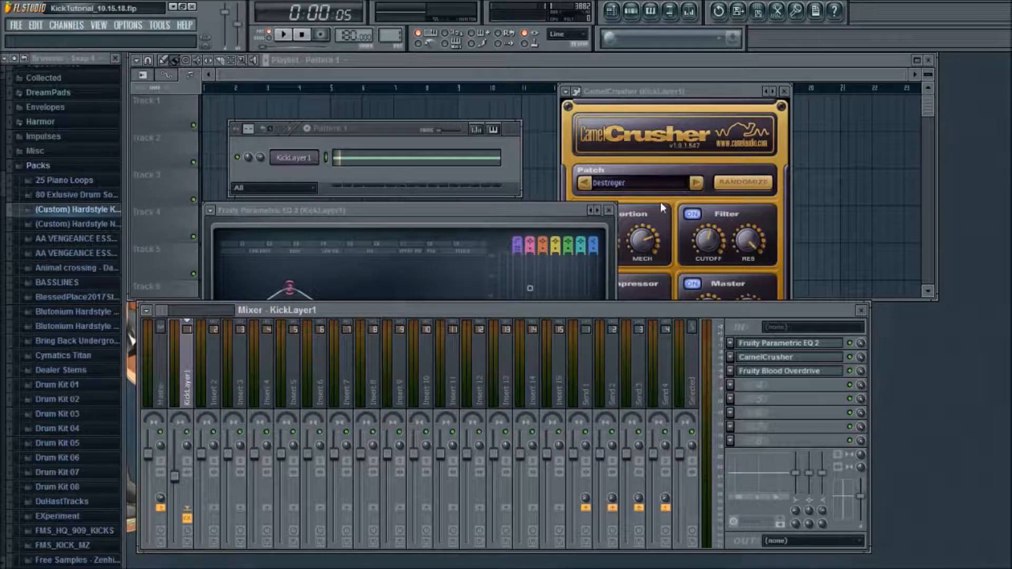
- Try Blood Overdrive's PreAmp at about 0.333 while the pattern plays, and stop playback
{"action": "left_click", "coordinate": [794, 372]}
{"action": "left_click", "coordinate": [286, 36]}
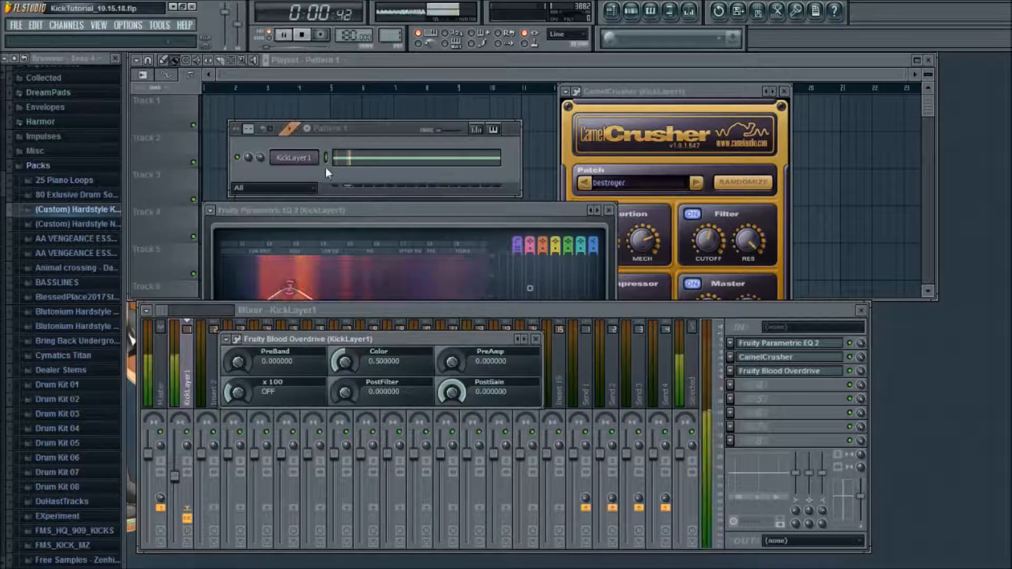
{"action": "mouse_move", "coordinate": [452, 365]}
{"action": "left_mouse_down"}
{"action": "mouse_move", "coordinate": [452, 340]}
{"action": "mouse_move", "coordinate": [452, 364]}
{"action": "left_mouse_up"}
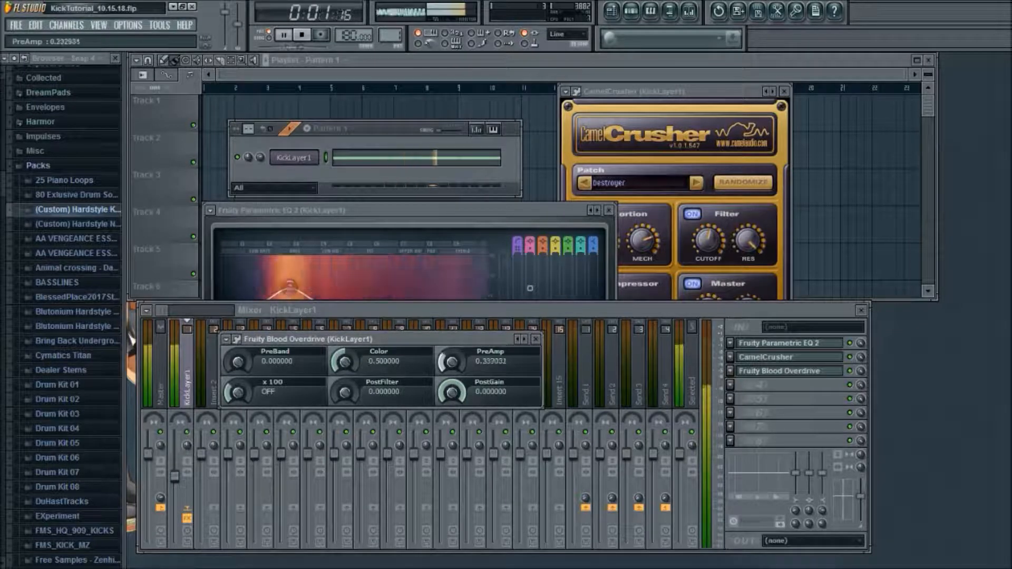
{"action": "key", "text": "space"}
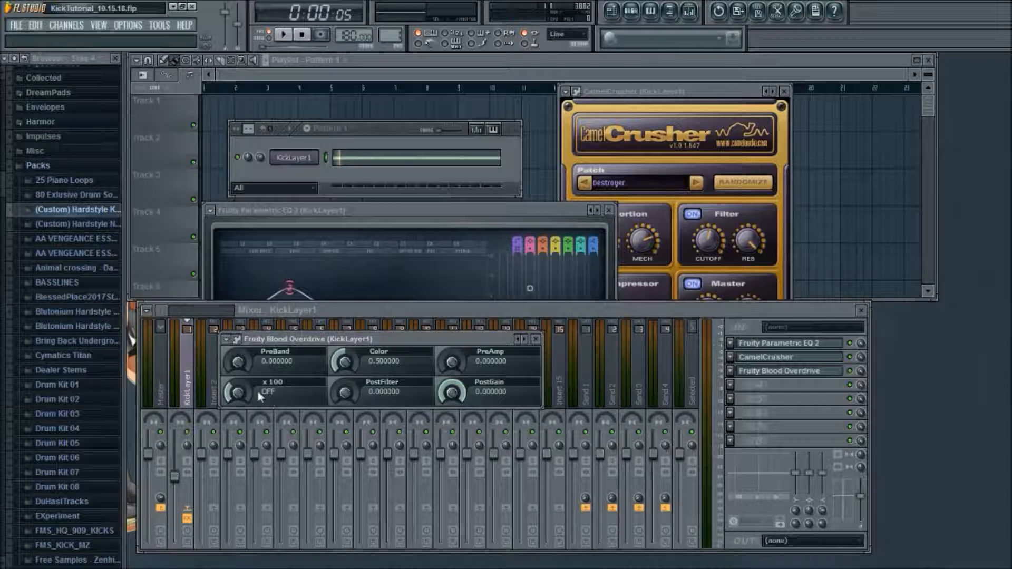
- Switch on Blood Overdrive's x 100 option and raise PreAmp to about 0.203 while listening to the pattern, and stop playback
{"action": "mouse_move", "coordinate": [240, 395]}
{"action": "left_mouse_down"}
{"action": "mouse_move", "coordinate": [232, 402]}
{"action": "mouse_move", "coordinate": [236, 392]}
{"action": "left_mouse_up"}
{"action": "left_click", "coordinate": [283, 34]}
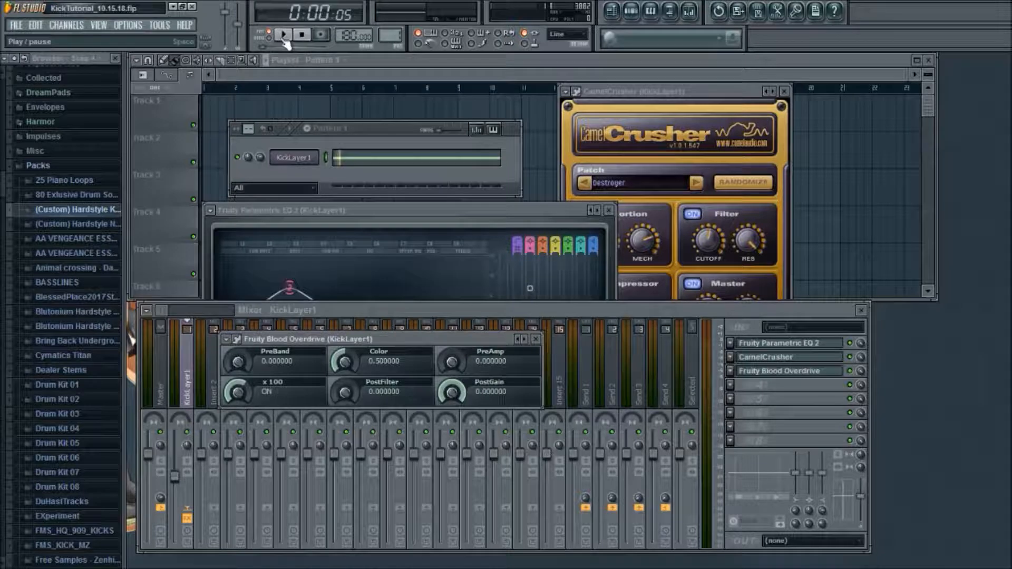
{"action": "left_click_drag", "start_coordinate": [447, 364], "coordinate": [447, 350]}
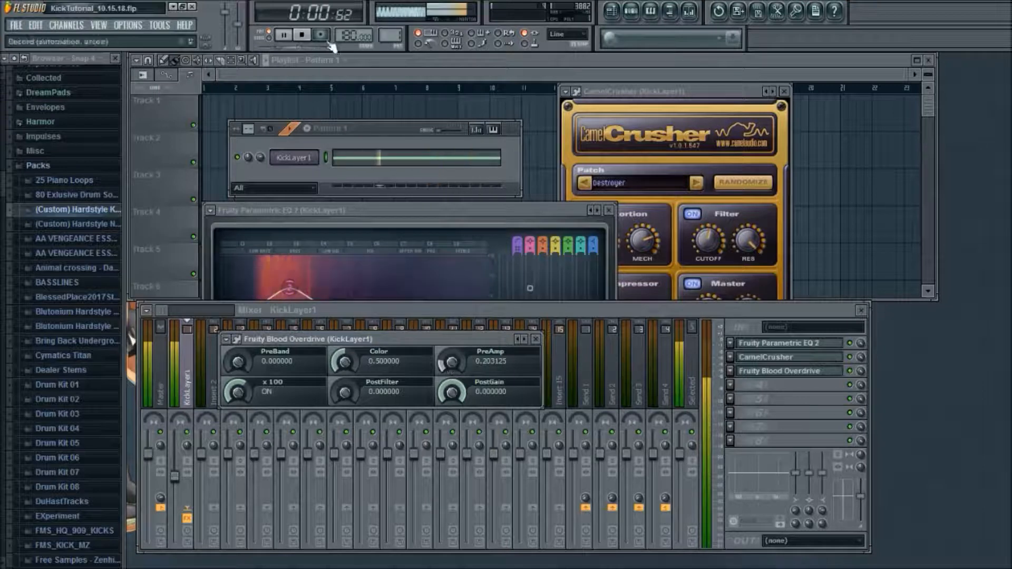
{"action": "left_click", "coordinate": [302, 35]}
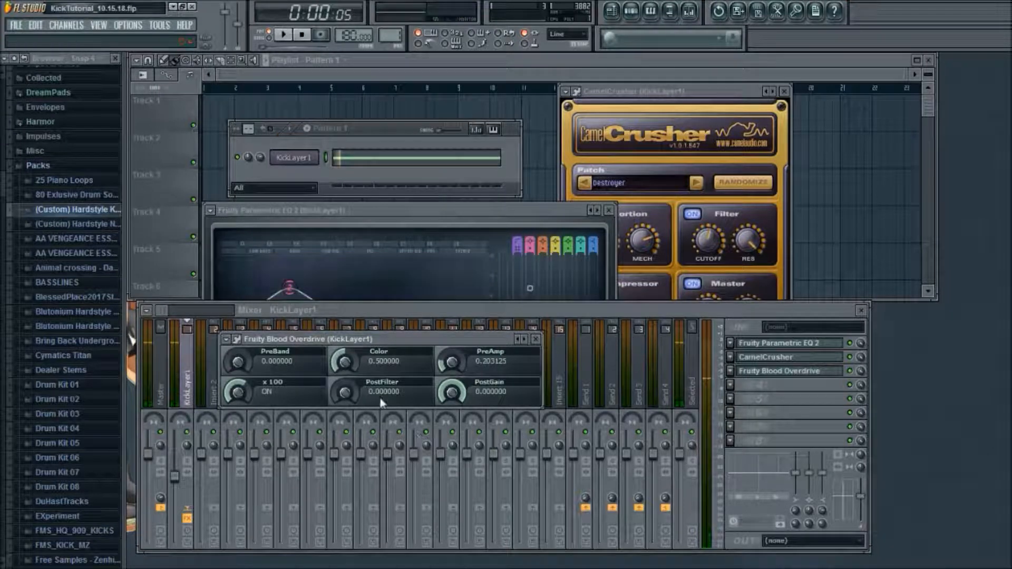
- Set the KickLayer1 fader to -6.6 dB and raise Blood Overdrive's PreAmp to about 0.305 while the pattern plays, and stop playback
{"action": "left_click", "coordinate": [175, 477]}
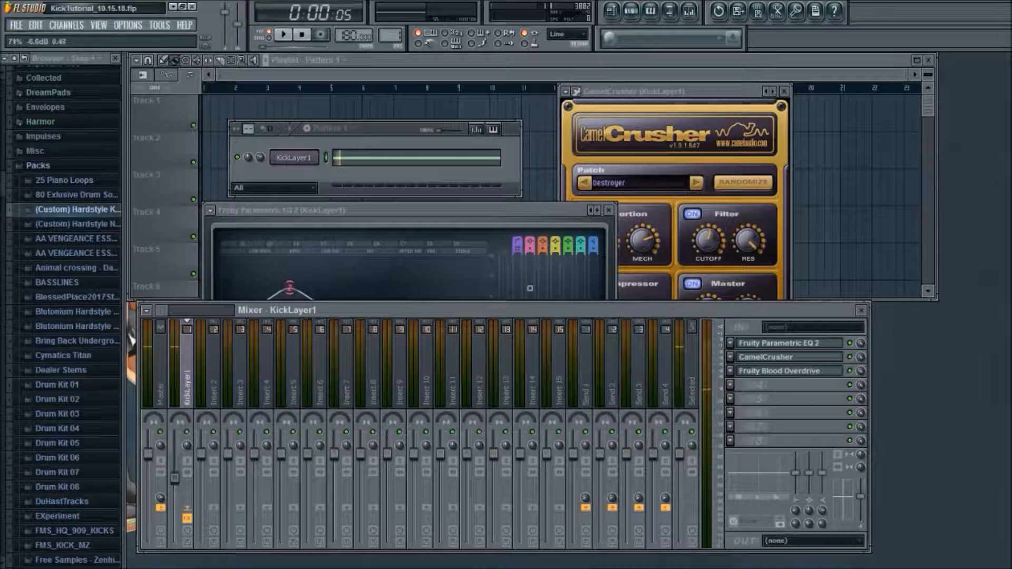
{"action": "left_click", "coordinate": [791, 372]}
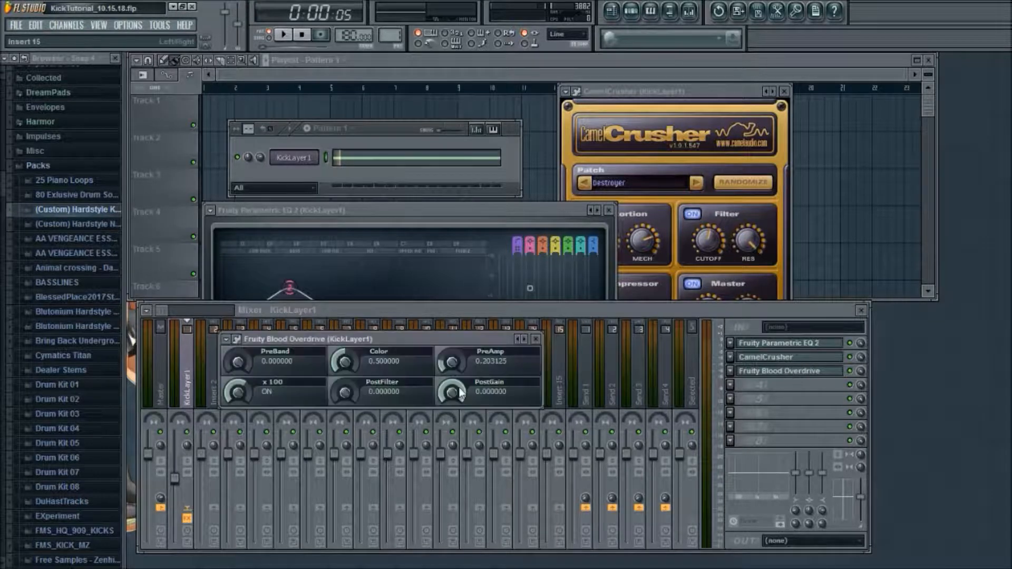
{"action": "left_click", "coordinate": [288, 37]}
{"action": "left_click_drag", "start_coordinate": [458, 360], "coordinate": [460, 366]}
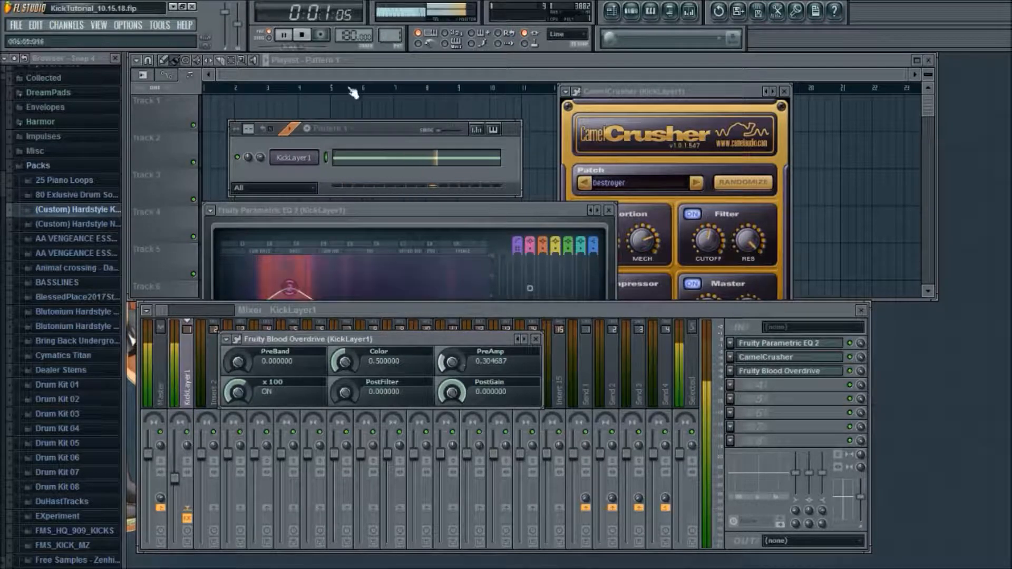
{"action": "left_click", "coordinate": [303, 41]}
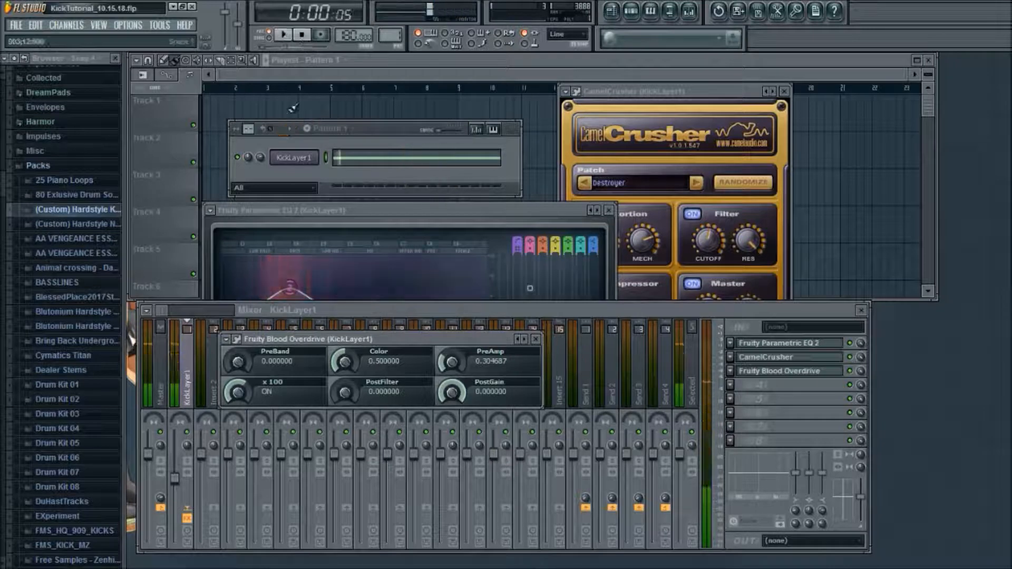
- Play Pattern 1 to check how the kick sounds with Blood Overdrive, and stop playback
{"action": "left_click", "coordinate": [304, 158]}
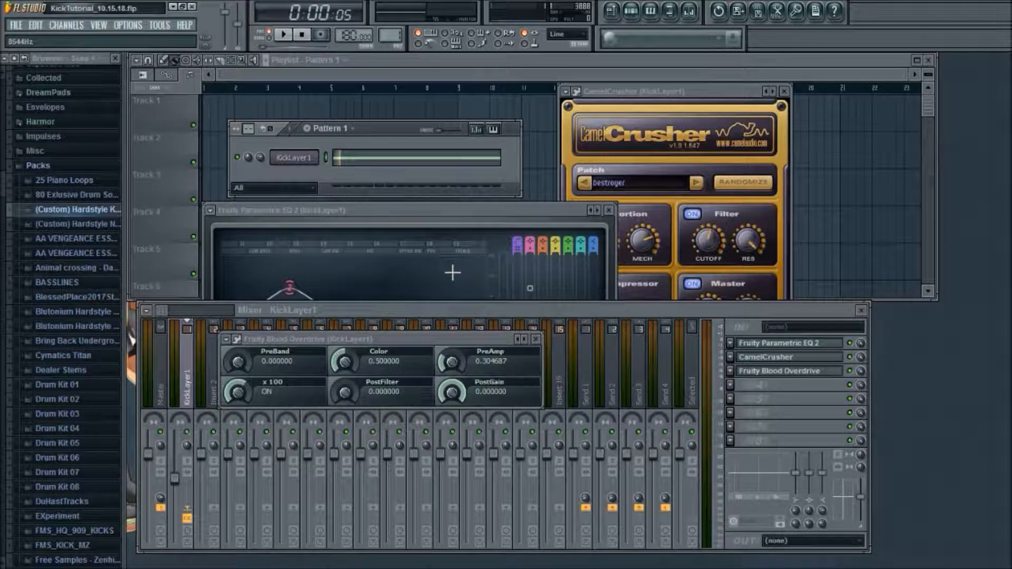
{"action": "left_click", "coordinate": [436, 335]}
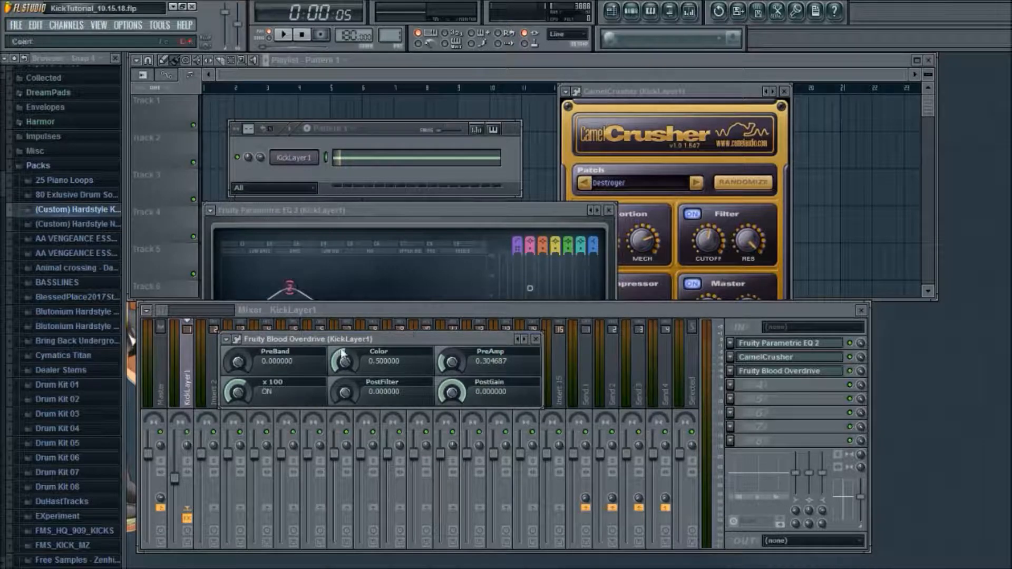
{"action": "left_click_drag", "start_coordinate": [350, 338], "coordinate": [387, 343]}
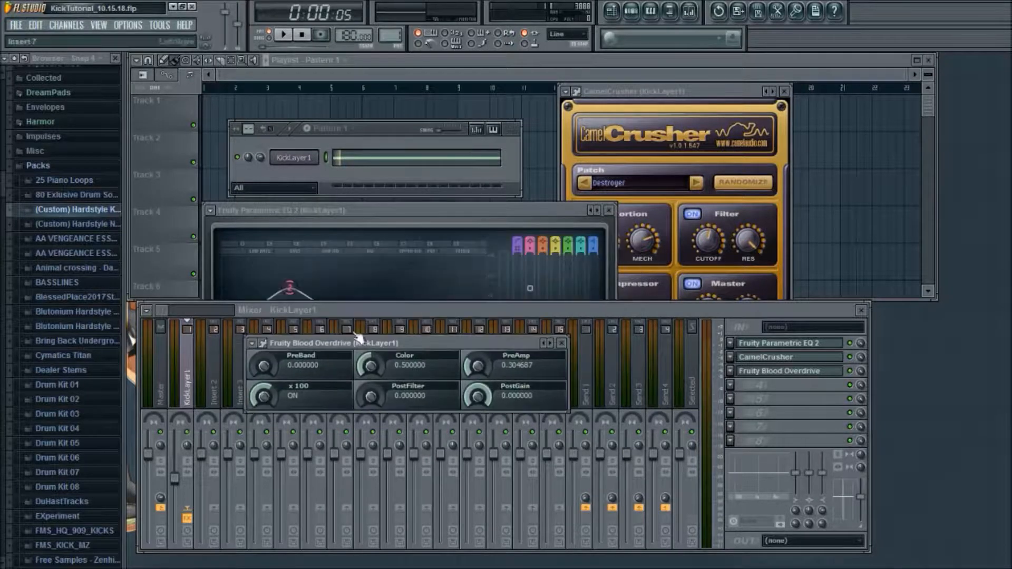
{"action": "key", "text": "space"}
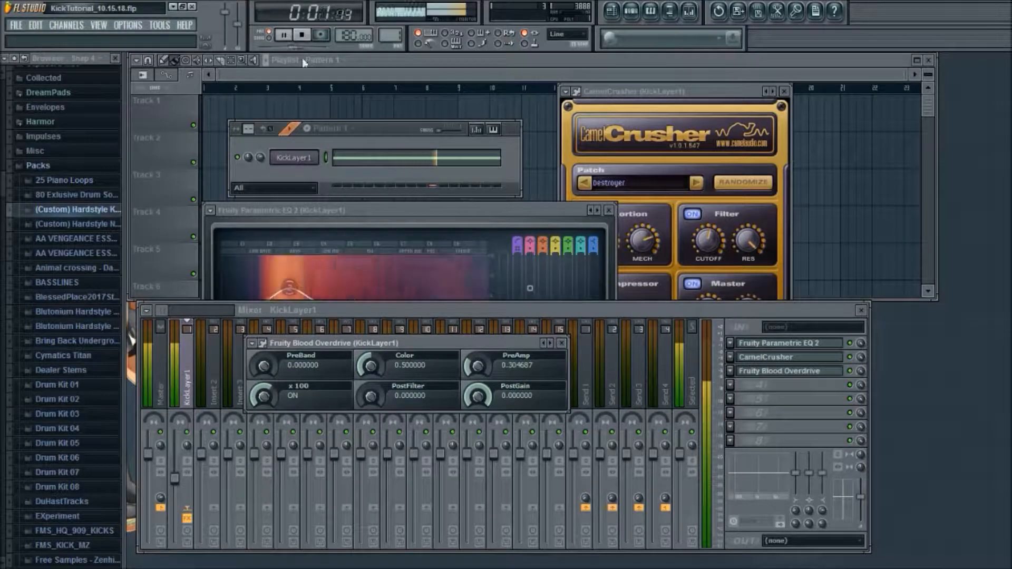
{"action": "left_click", "coordinate": [303, 35]}
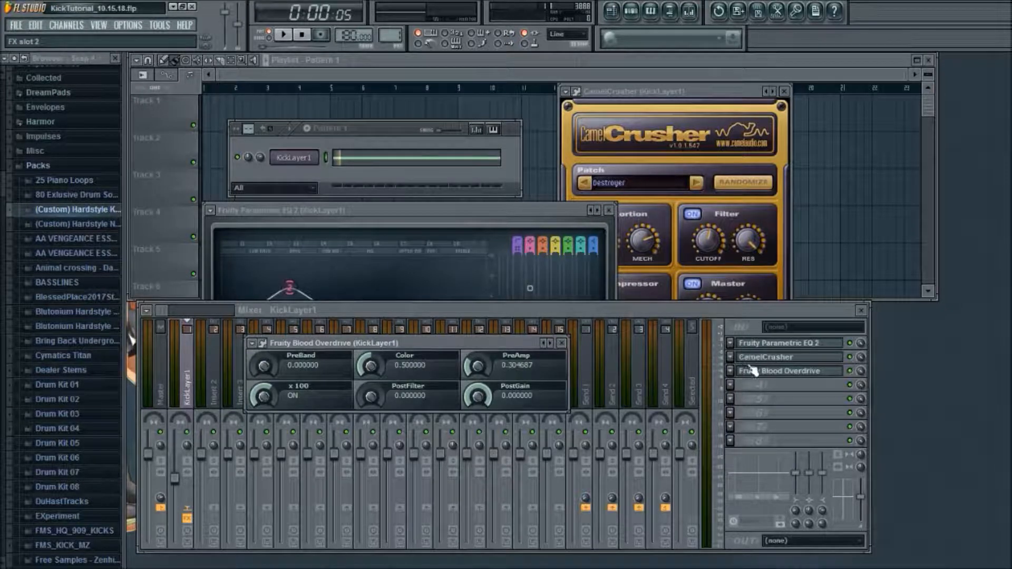
- Add a second Fruity Parametric EQ 2 after Blood Overdrive and make band 1 a steep high-pass filter in the lowest bass while playing
{"action": "left_click", "coordinate": [730, 383]}
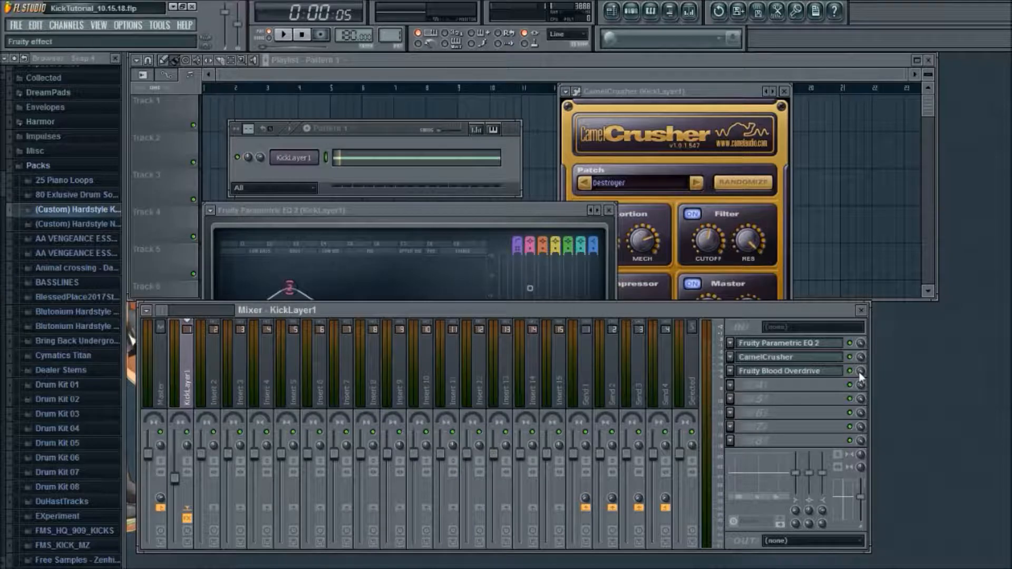
{"action": "key", "text": "space"}
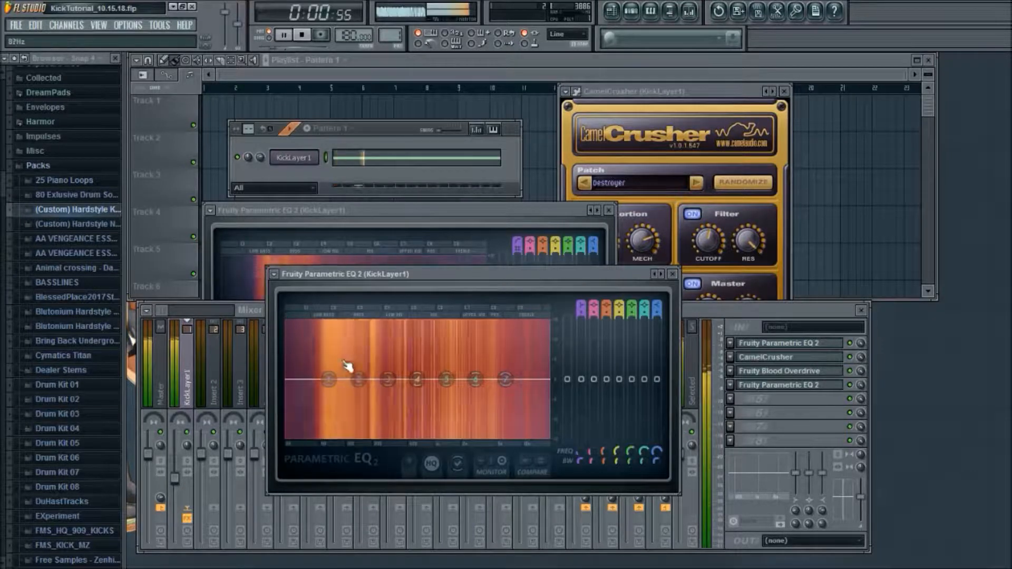
{"action": "scroll", "coordinate": [580, 303], "scroll_direction": "down", "scroll_amount": 2}
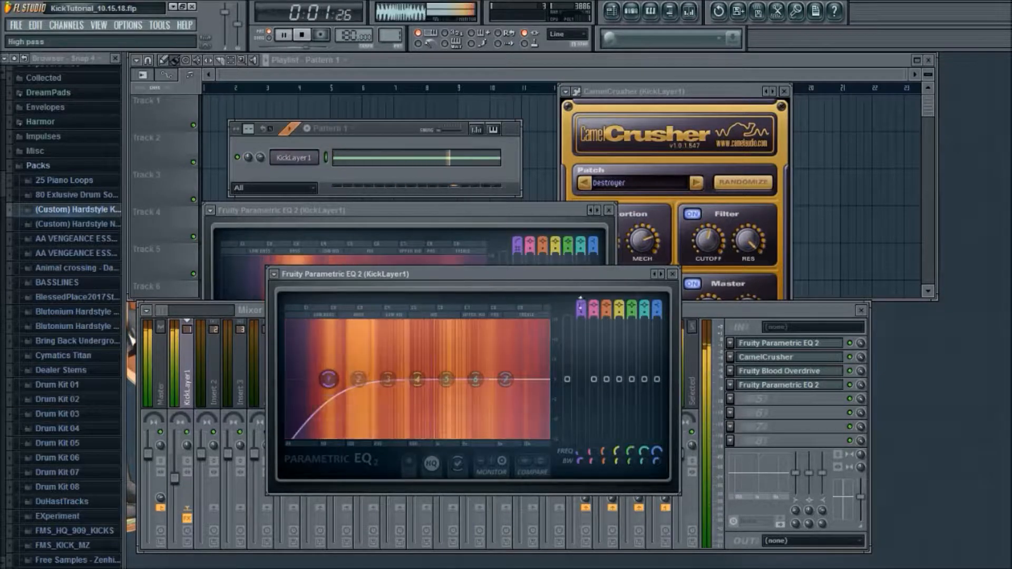
{"action": "scroll", "coordinate": [581, 313], "scroll_direction": "up", "scroll_amount": 3}
{"action": "mouse_move", "coordinate": [578, 453]}
{"action": "left_mouse_down"}
{"action": "mouse_move", "coordinate": [579, 464]}
{"action": "mouse_move", "coordinate": [578, 452]}
{"action": "left_mouse_up"}
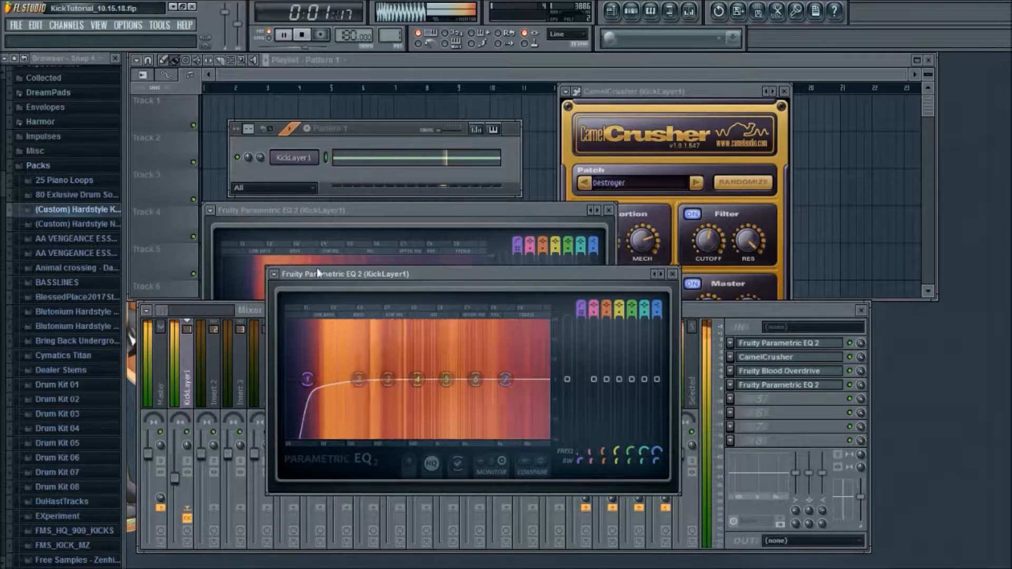
- Move the second EQ's band 4 into the upper mids, sweep its level, stop playback, and leave it as a slight cut
{"action": "left_click_drag", "start_coordinate": [417, 379], "coordinate": [481, 339]}
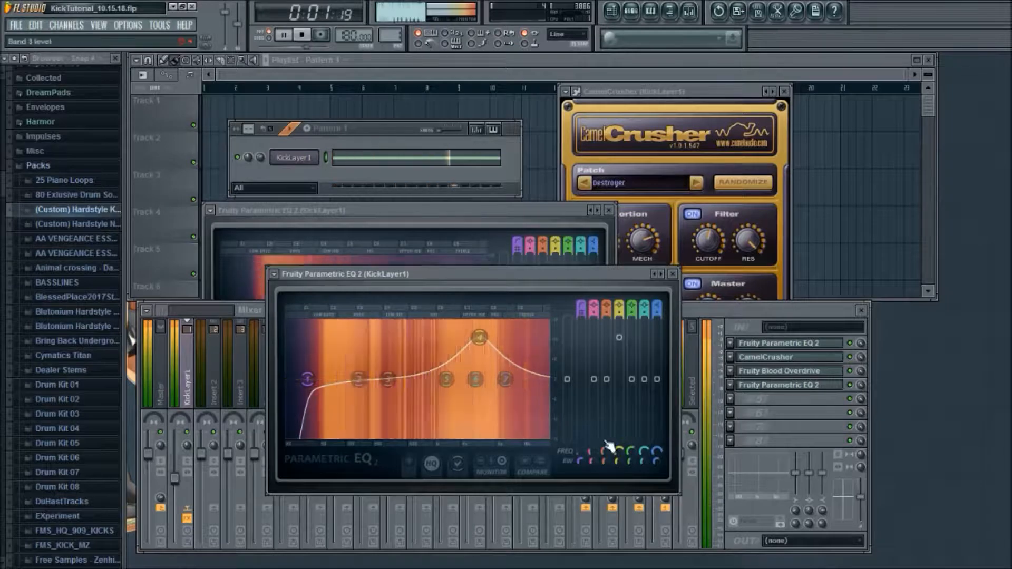
{"action": "left_click_drag", "start_coordinate": [619, 338], "coordinate": [620, 386]}
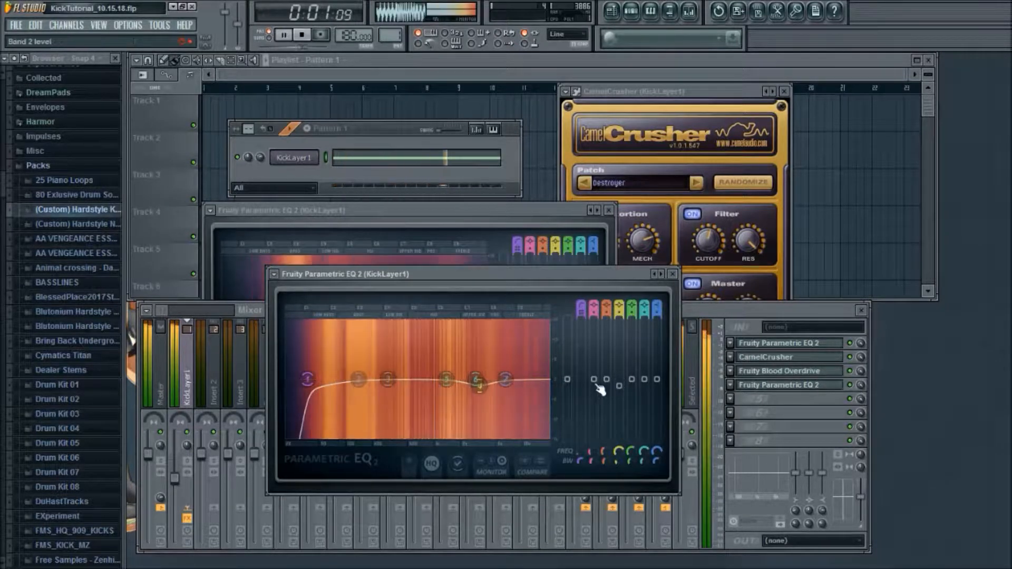
{"action": "key", "text": "space"}
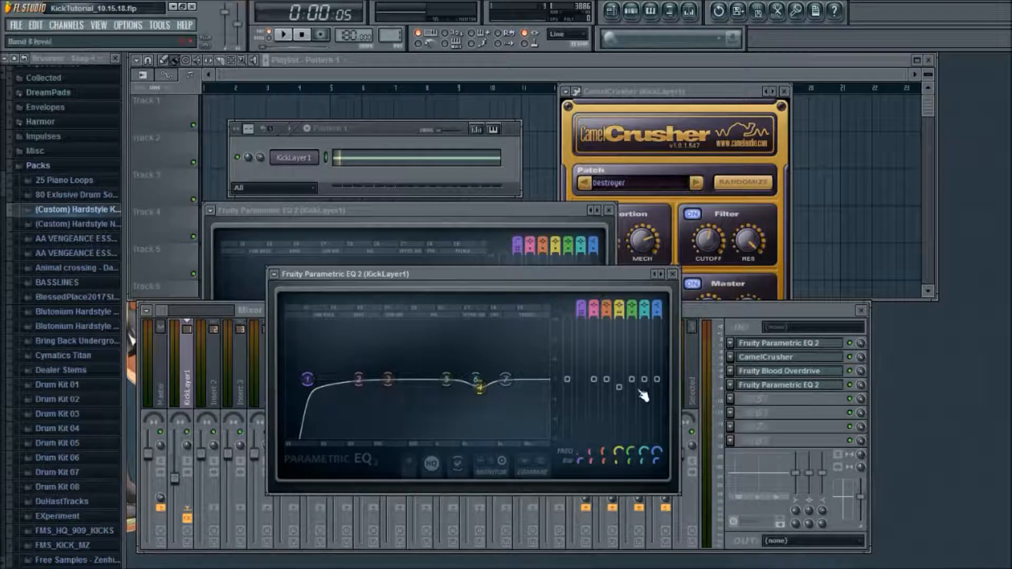
{"action": "left_click_drag", "start_coordinate": [624, 392], "coordinate": [620, 383]}
- Turn the second EQ's band 5 into a slight cut at 30% bandwidth just below band 4
{"action": "mouse_move", "coordinate": [447, 379]}
{"action": "left_mouse_down"}
{"action": "mouse_move", "coordinate": [488, 345]}
{"action": "mouse_move", "coordinate": [453, 377]}
{"action": "mouse_move", "coordinate": [449, 363]}
{"action": "left_mouse_up"}
{"action": "left_click_drag", "start_coordinate": [632, 461], "coordinate": [632, 469]}
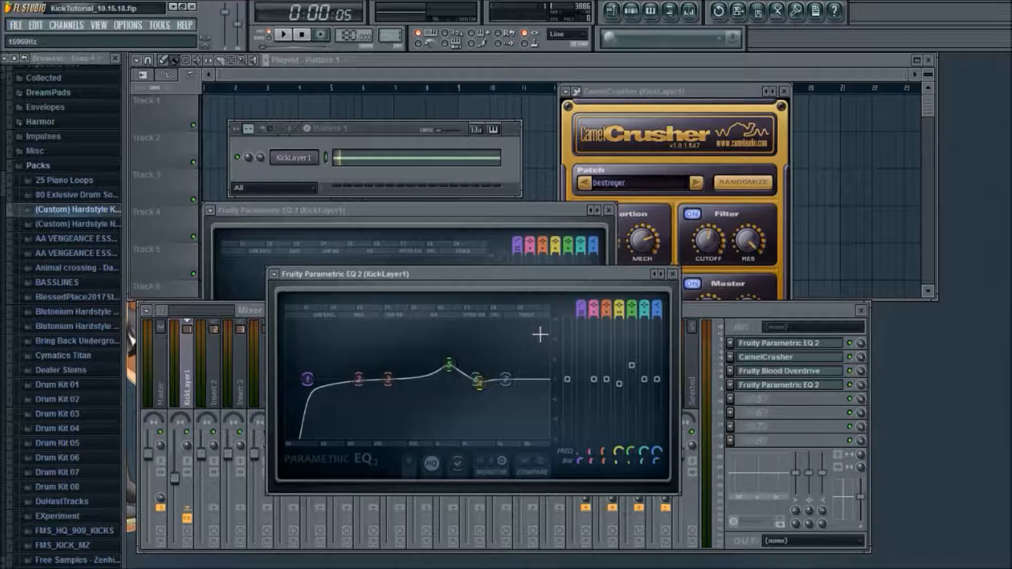
{"action": "left_click_drag", "start_coordinate": [632, 366], "coordinate": [631, 382]}
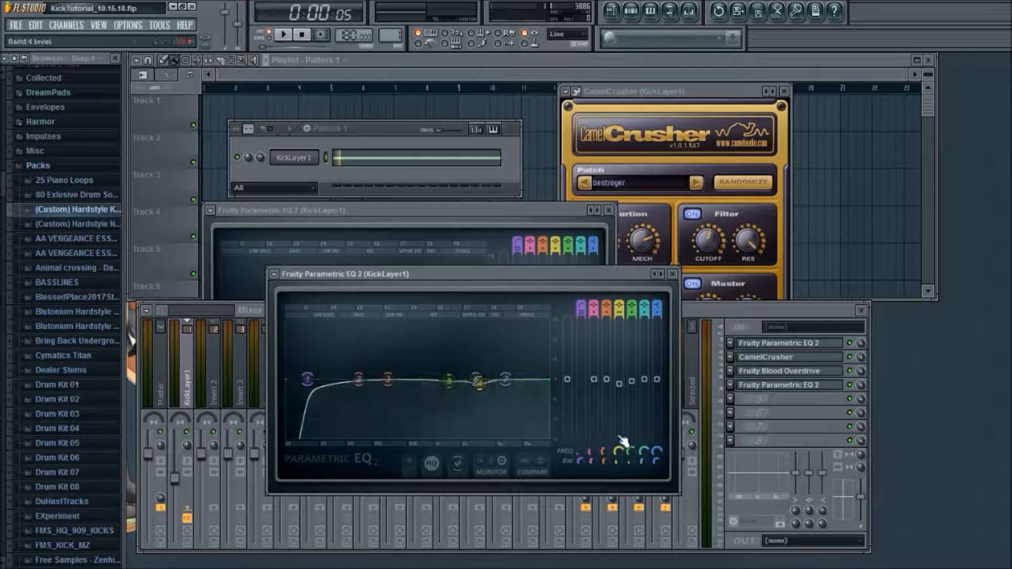
{"action": "left_click_drag", "start_coordinate": [632, 452], "coordinate": [631, 458]}
{"action": "mouse_move", "coordinate": [632, 381]}
{"action": "left_mouse_down"}
{"action": "mouse_move", "coordinate": [632, 342]}
{"action": "mouse_move", "coordinate": [636, 384]}
{"action": "left_mouse_up"}
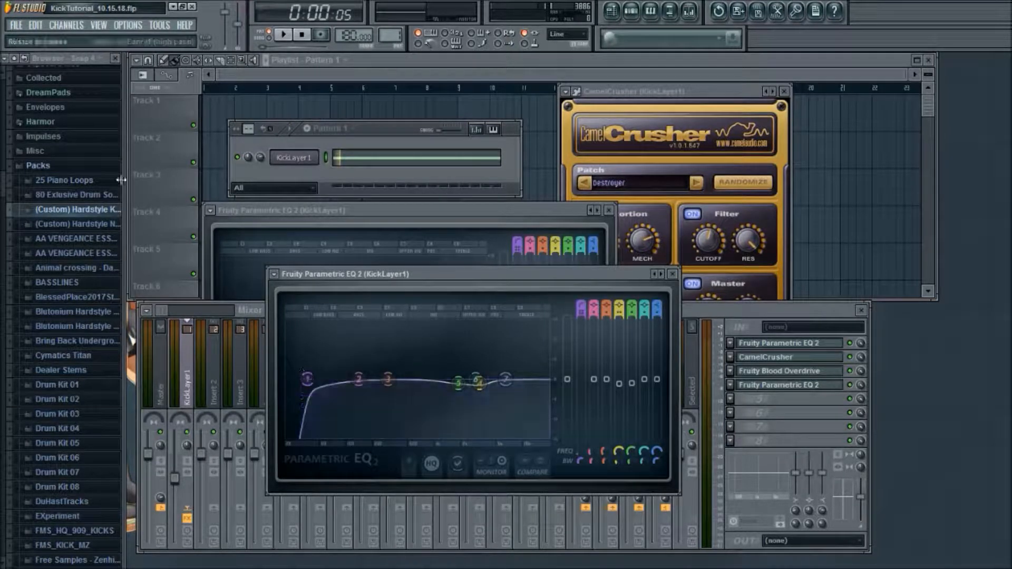
- Move band 7 to the top of the treble with a slight cut while the kick plays, and lower the KickLayer1 fader slightly
{"action": "left_click", "coordinate": [286, 37]}
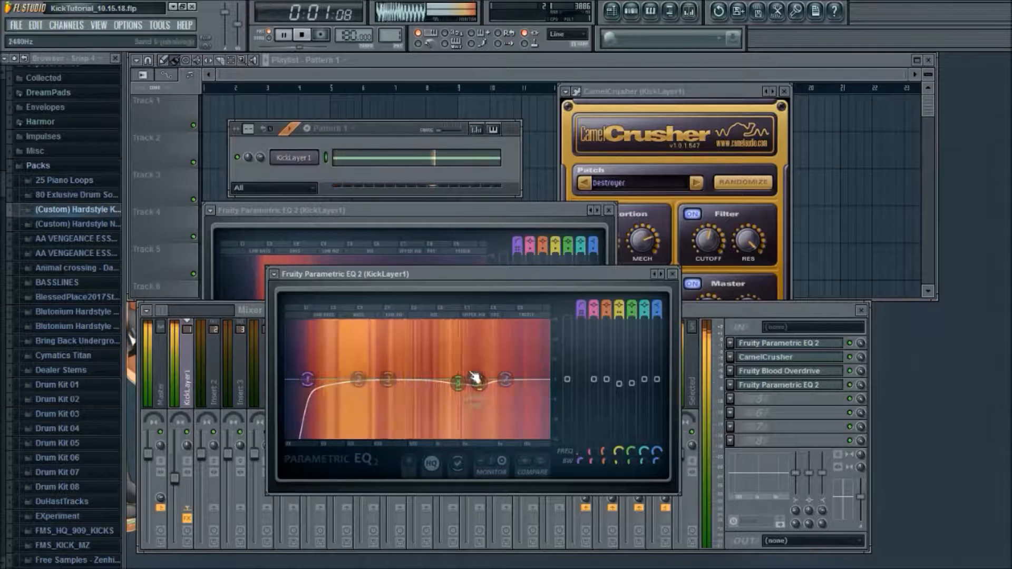
{"action": "left_click_drag", "start_coordinate": [506, 380], "coordinate": [542, 385]}
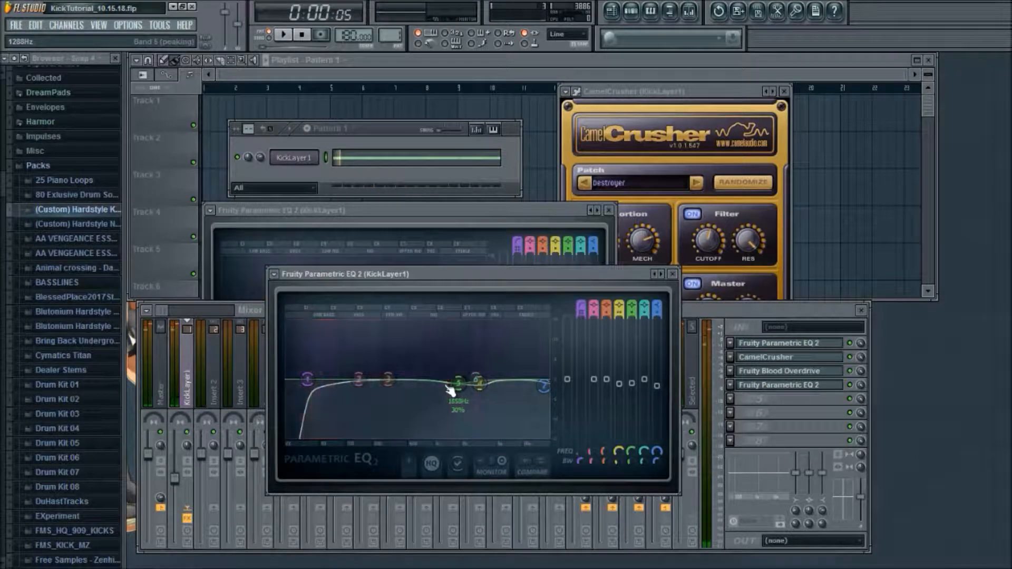
{"action": "left_click", "coordinate": [181, 496]}
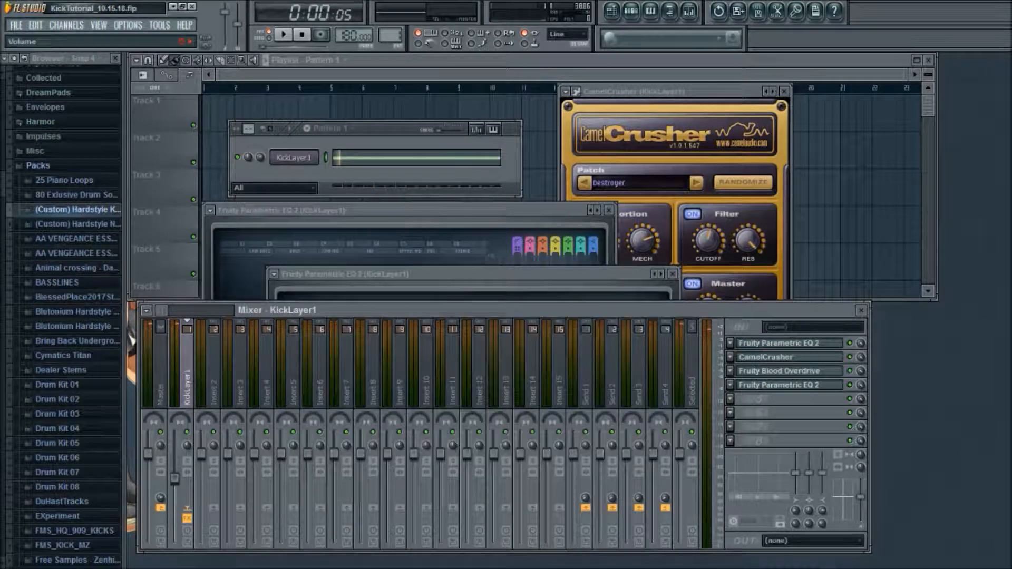
{"action": "left_click_drag", "start_coordinate": [175, 483], "coordinate": [175, 485]}
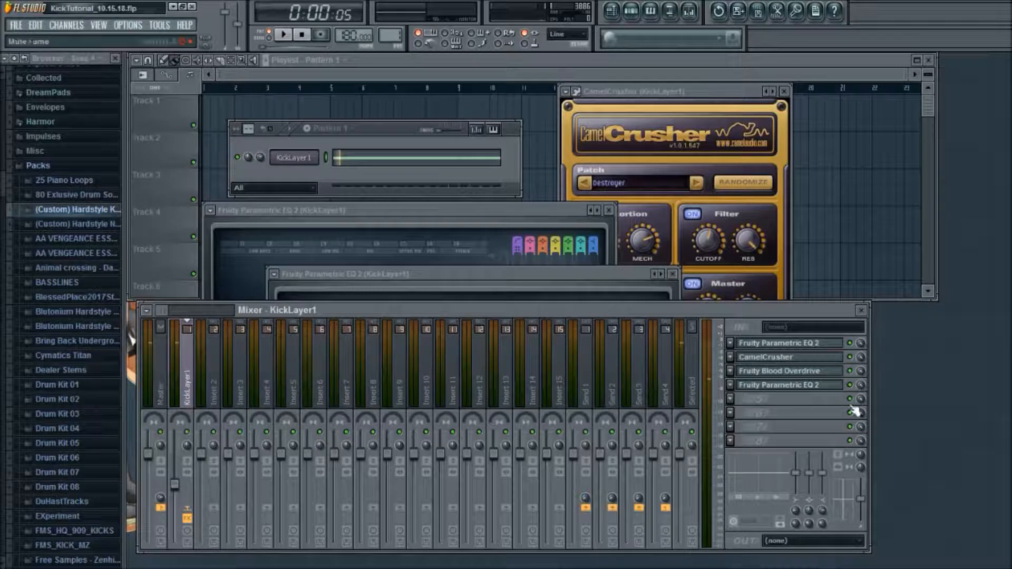
{"action": "left_click", "coordinate": [306, 41]}
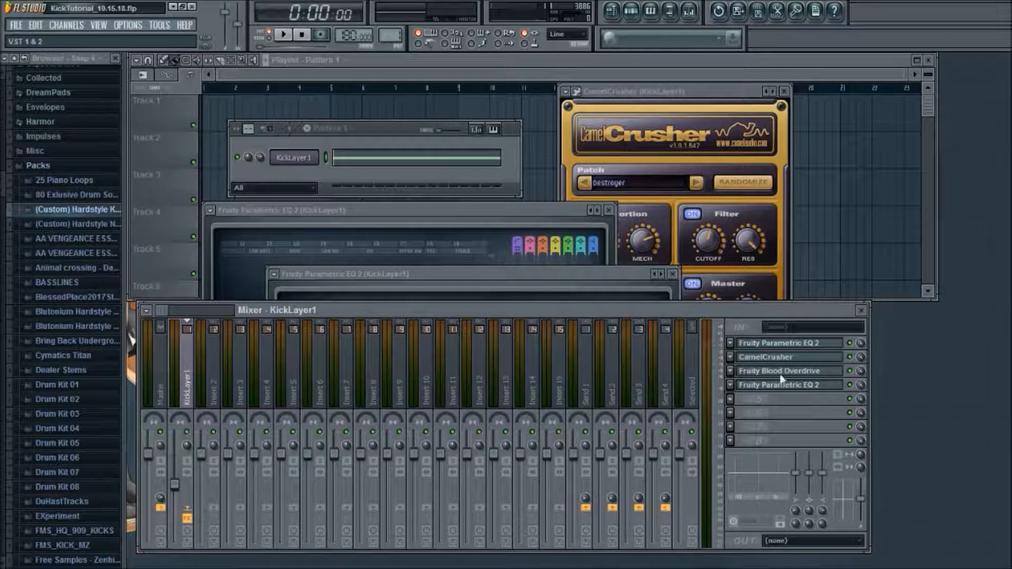
- Add Buzz Effect Adapter to the KickLayer1 track's fifth effect slot
{"action": "left_click", "coordinate": [792, 317]}
{"action": "left_click", "coordinate": [780, 422]}
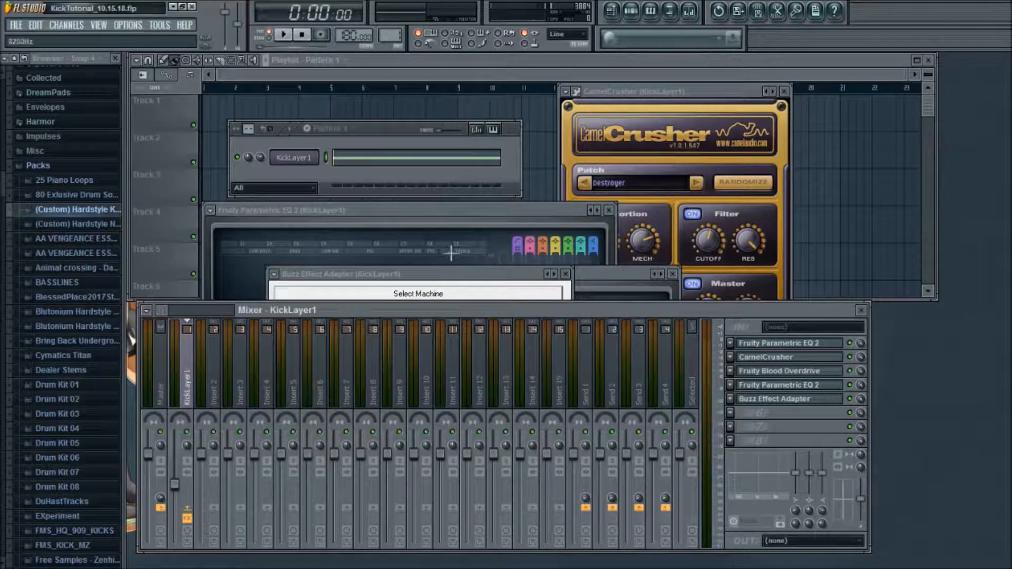
- Try to select a machine in the KickLayer1 track's Buzz Effect Adapter
{"action": "left_click", "coordinate": [451, 274]}
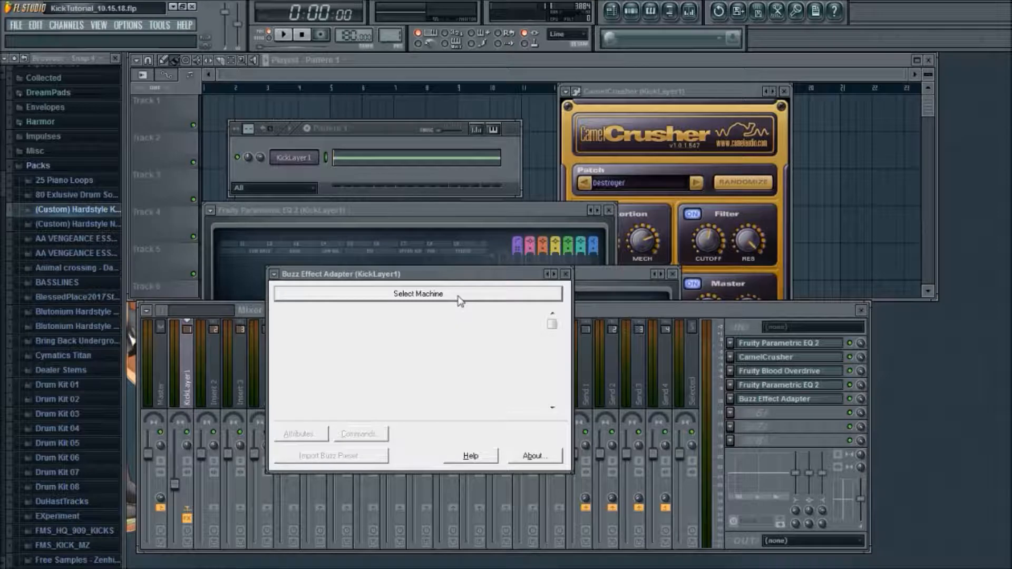
{"action": "left_click", "coordinate": [336, 298]}
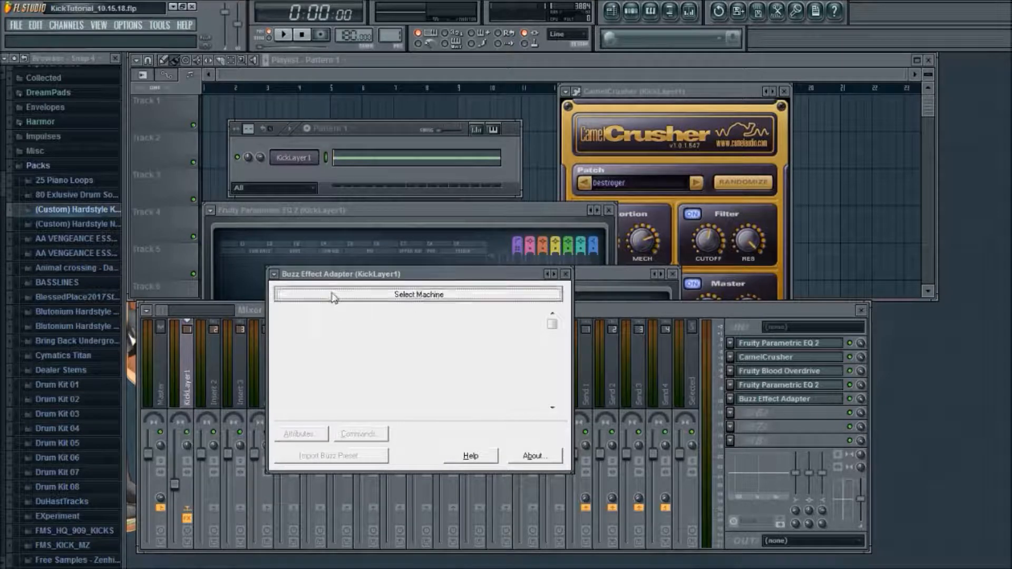
{"action": "left_click", "coordinate": [349, 294]}
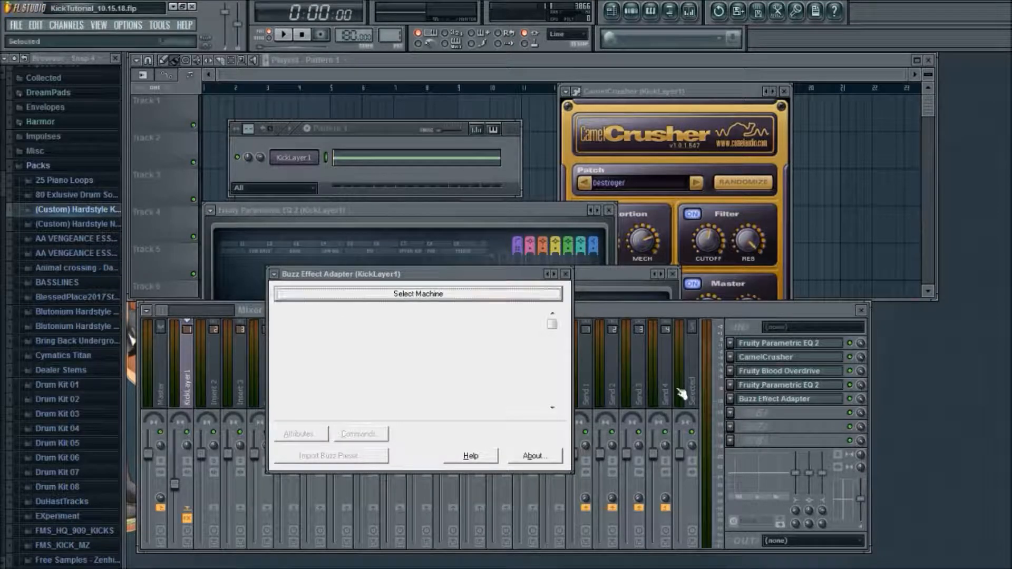
{"action": "left_click", "coordinate": [350, 296]}
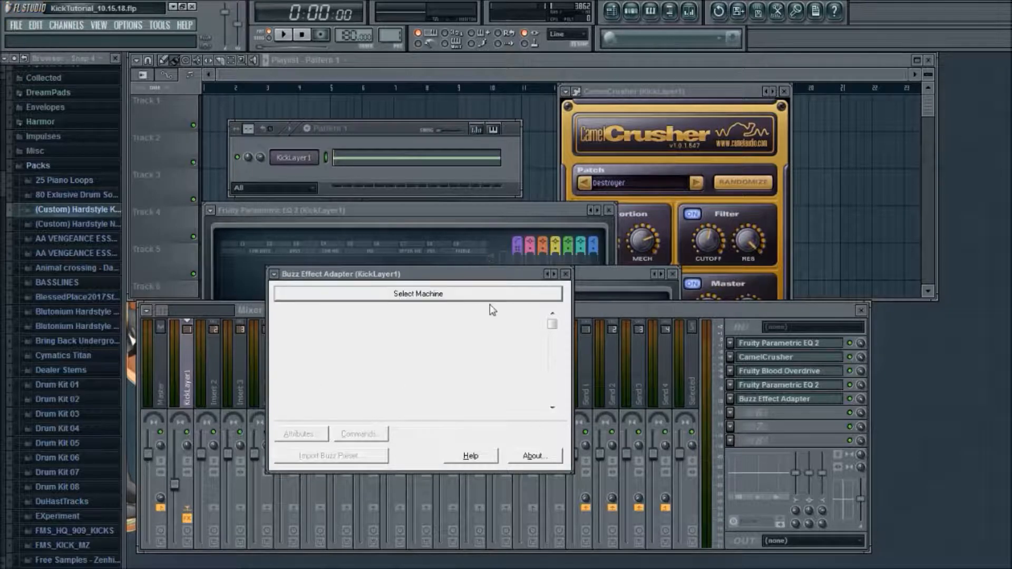
- Replace Buzz Effect Adapter in the KickLayer1 track's fifth effect slot with CamelCrusher and place its window above the mixer
{"action": "left_click", "coordinate": [567, 275]}
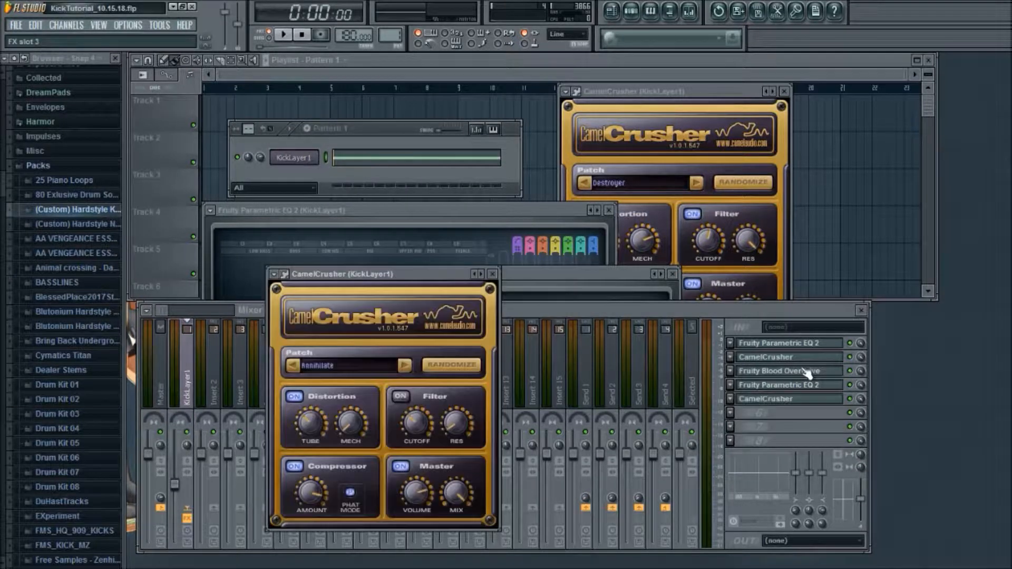
{"action": "left_click", "coordinate": [812, 400]}
{"action": "left_click", "coordinate": [812, 401]}
{"action": "left_click_drag", "start_coordinate": [439, 272], "coordinate": [398, 153]}
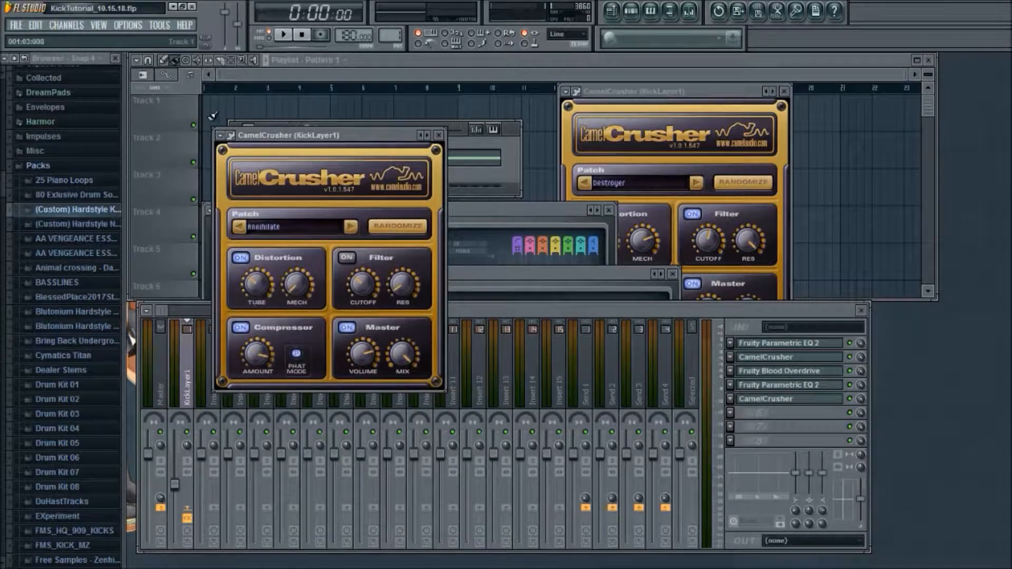
- Audition the American Crunch, British Crunch and Tube Warmth patches on the second CamelCrusher against the kick
{"action": "left_click", "coordinate": [284, 36]}
{"action": "left_click", "coordinate": [350, 227]}
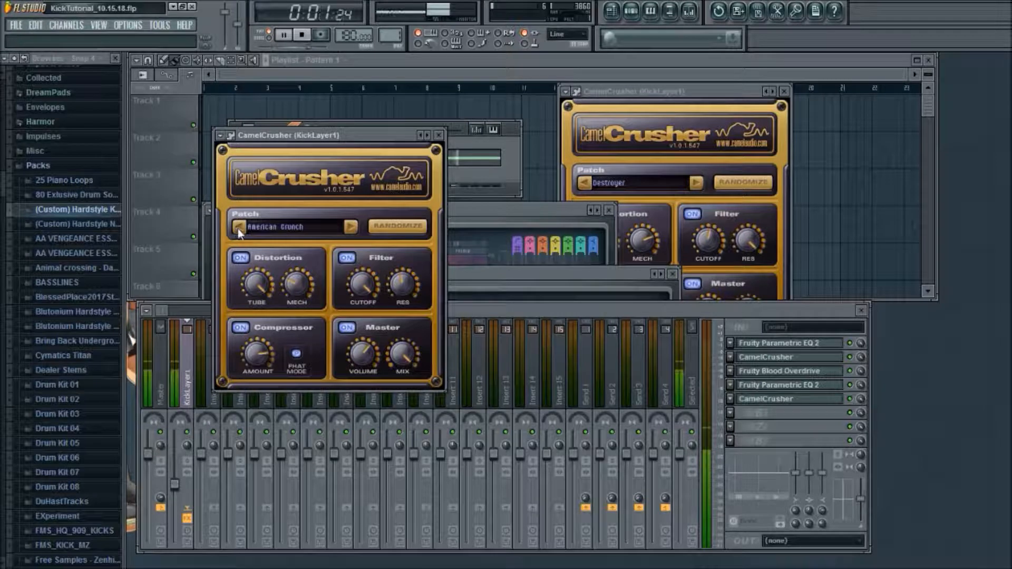
{"action": "key", "text": "space"}
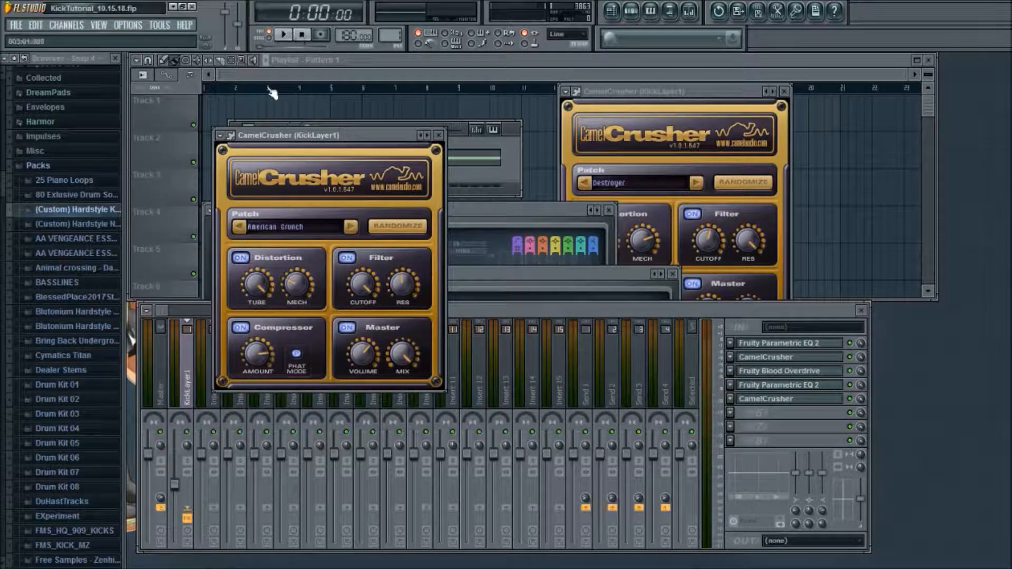
{"action": "left_click", "coordinate": [285, 36]}
{"action": "left_click", "coordinate": [352, 229]}
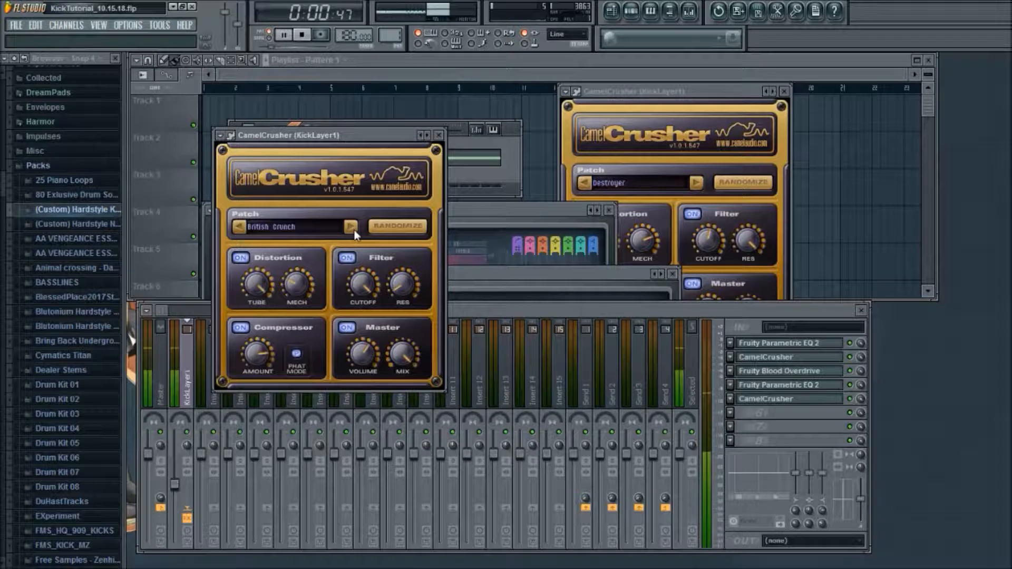
{"action": "left_click", "coordinate": [350, 226]}
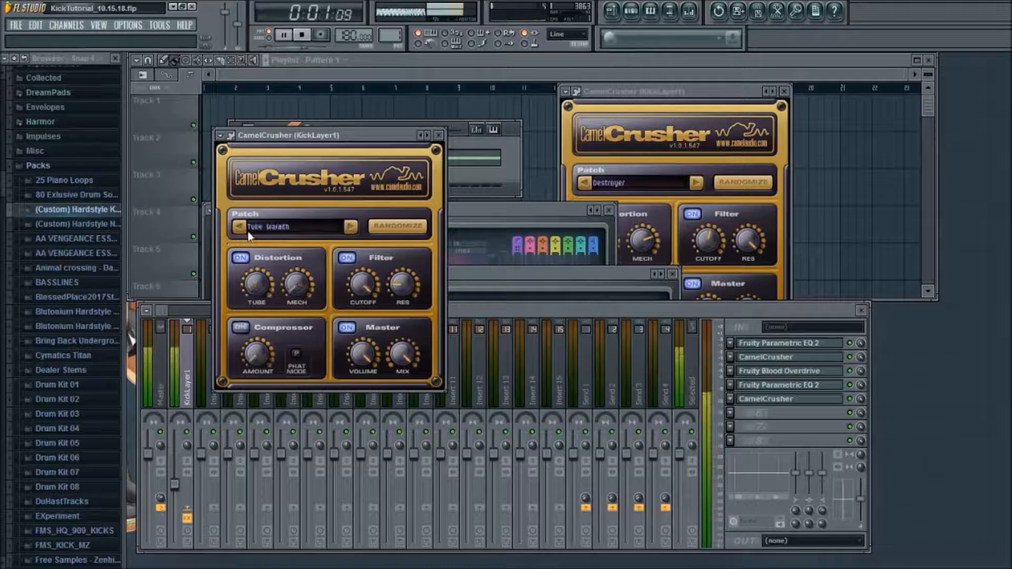
{"action": "key", "text": "space"}
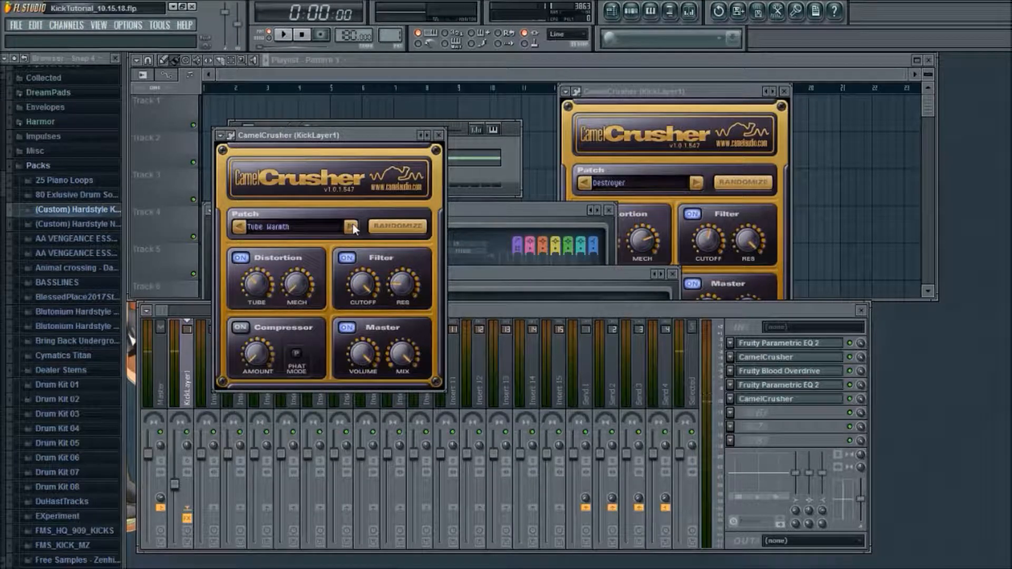
{"action": "key", "text": "space"}
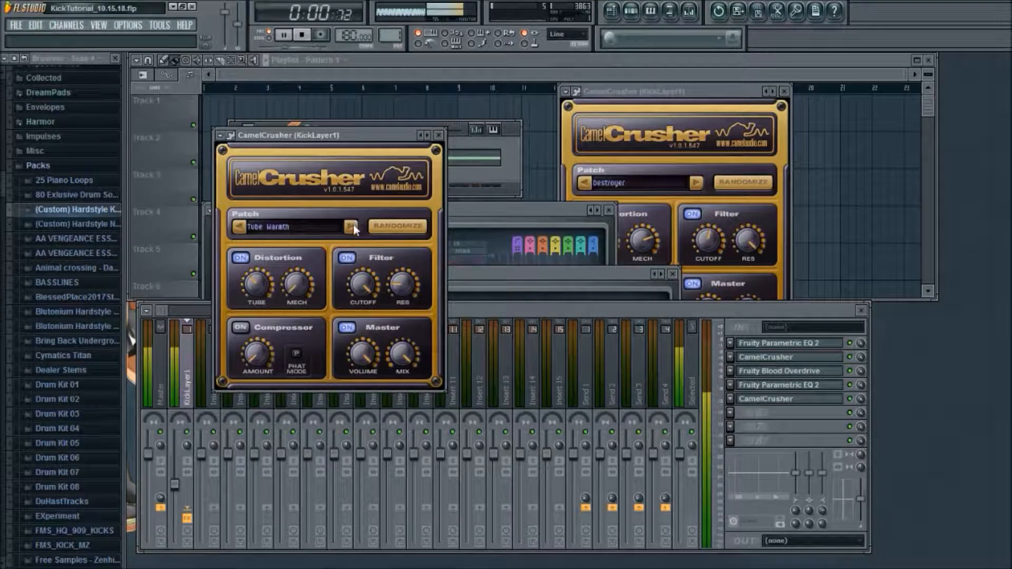
{"action": "key", "text": "space"}
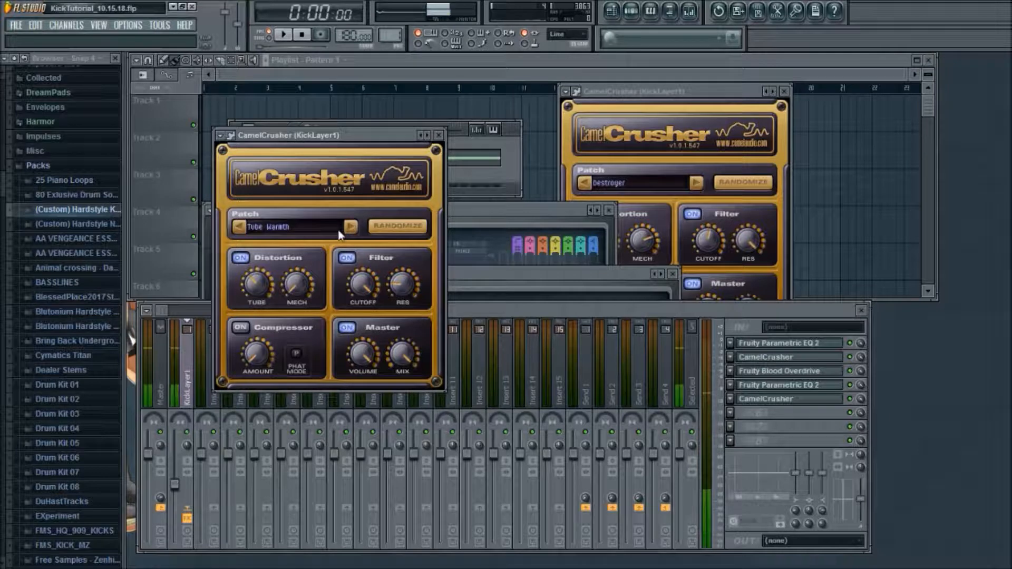
- Audition the second CamelCrusher's patches from Dark Crunch through Distort to More Beef, and stop playback
{"action": "left_click", "coordinate": [354, 230]}
{"action": "key", "text": "space"}
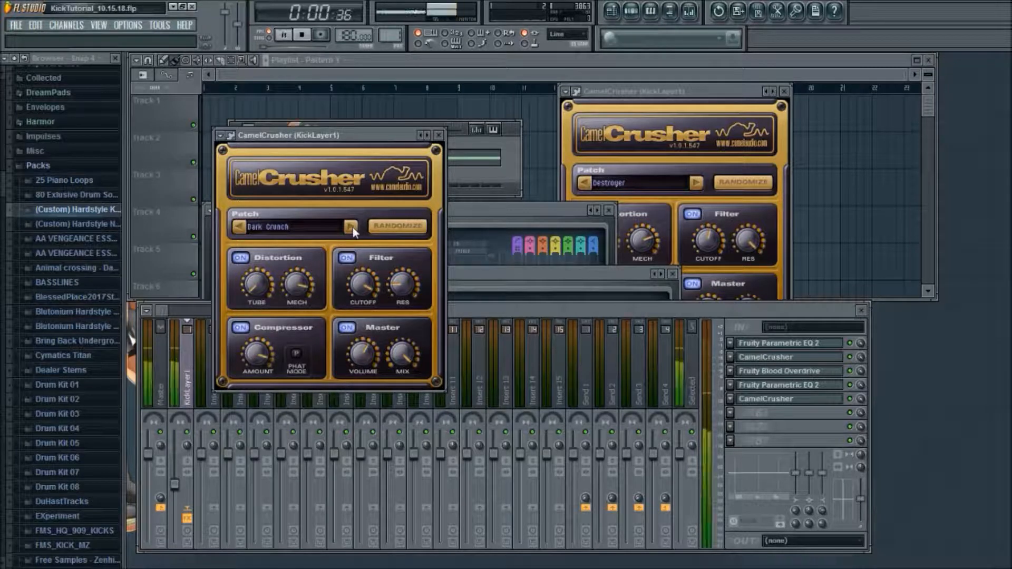
{"action": "left_click", "coordinate": [350, 227]}
{"action": "left_click", "coordinate": [351, 227]}
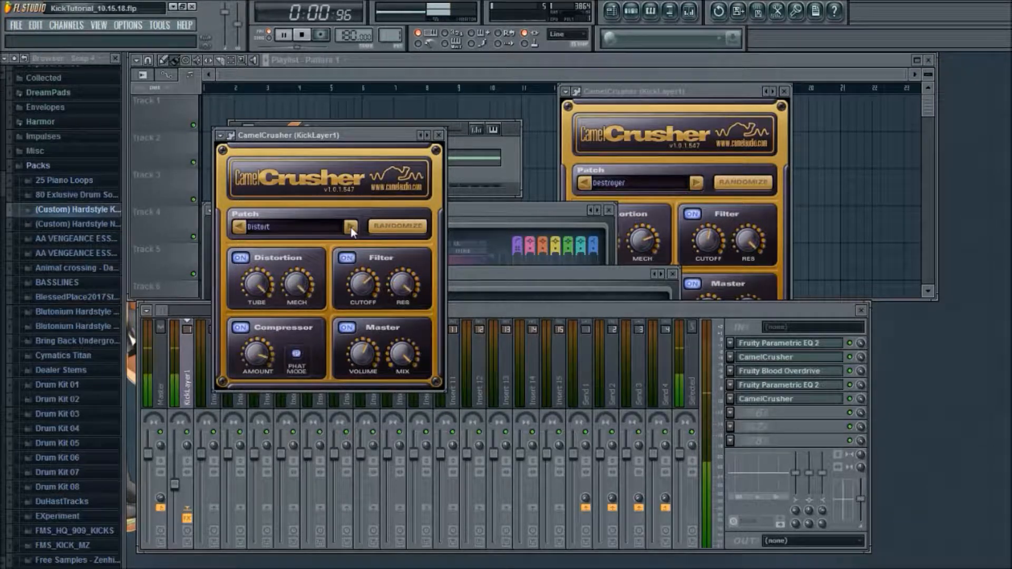
{"action": "left_click", "coordinate": [350, 227]}
{"action": "left_click", "coordinate": [350, 227]}
{"action": "left_click", "coordinate": [350, 227]}
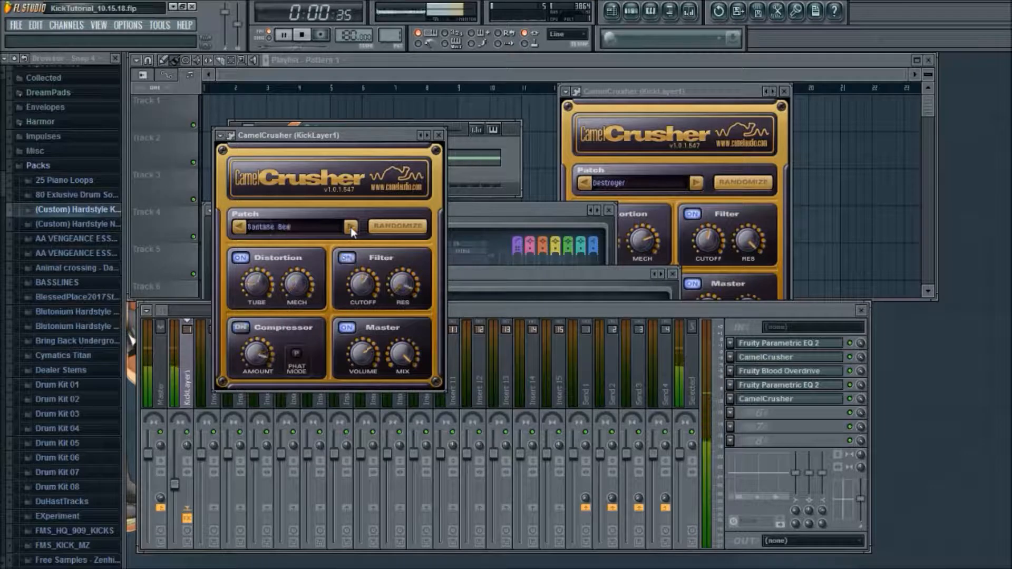
{"action": "left_click", "coordinate": [241, 230]}
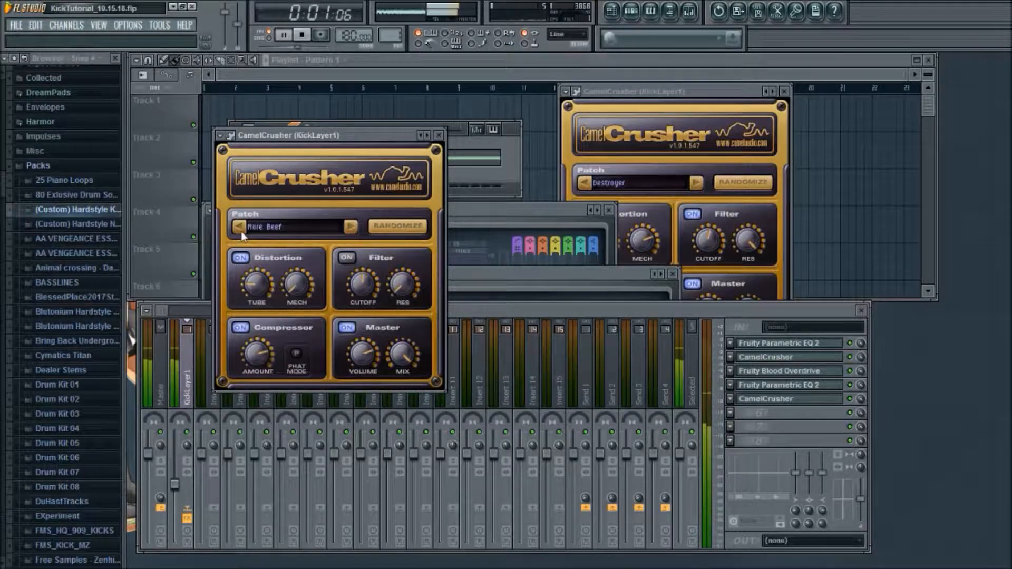
{"action": "left_click", "coordinate": [496, 163]}
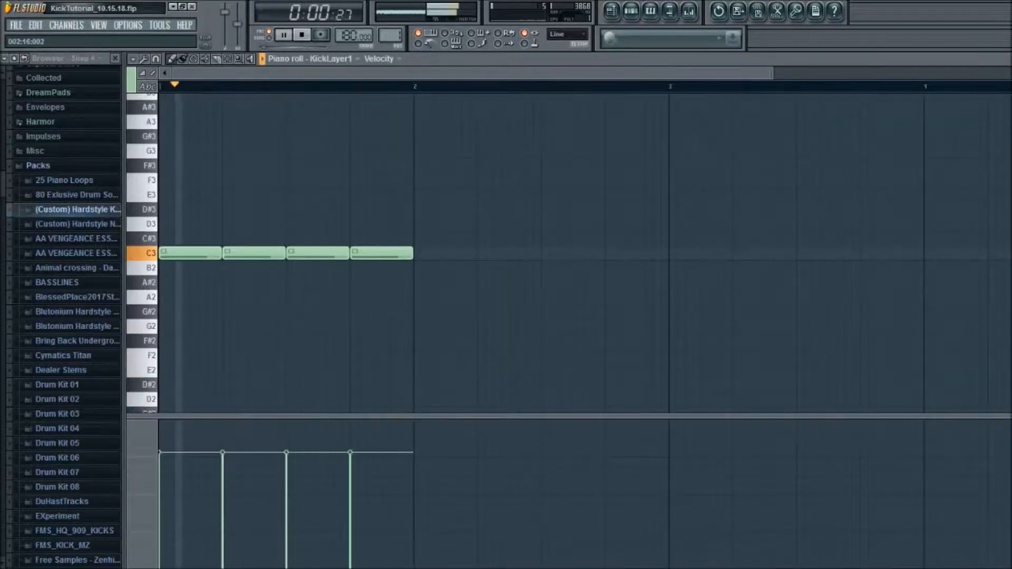
{"action": "left_click", "coordinate": [980, 61]}
{"action": "key", "text": "space"}
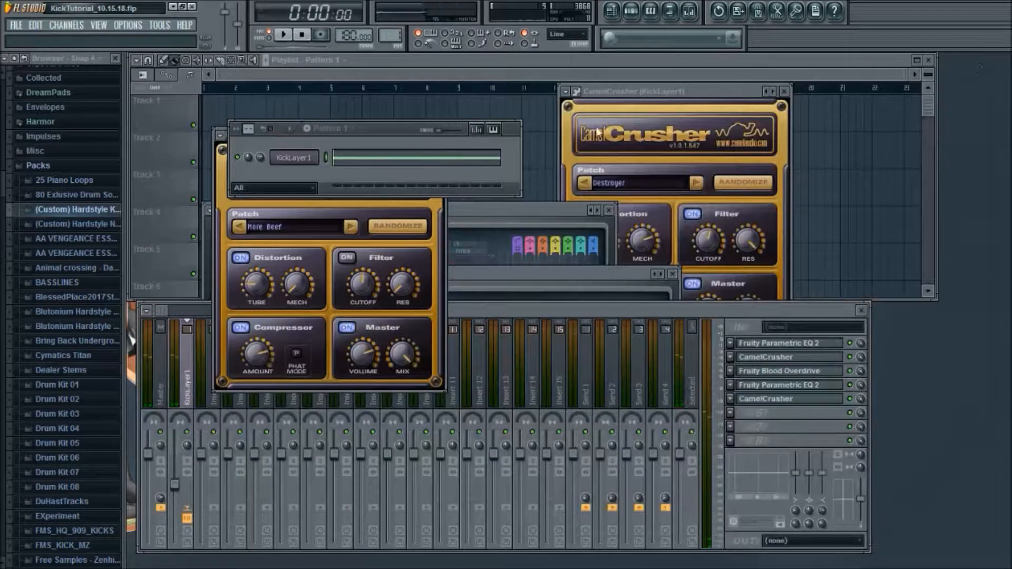
- Try the Subtle Master and Turn it to 11 patches on the second CamelCrusher while the kick plays
{"action": "left_click", "coordinate": [353, 231]}
{"action": "left_click", "coordinate": [353, 231]}
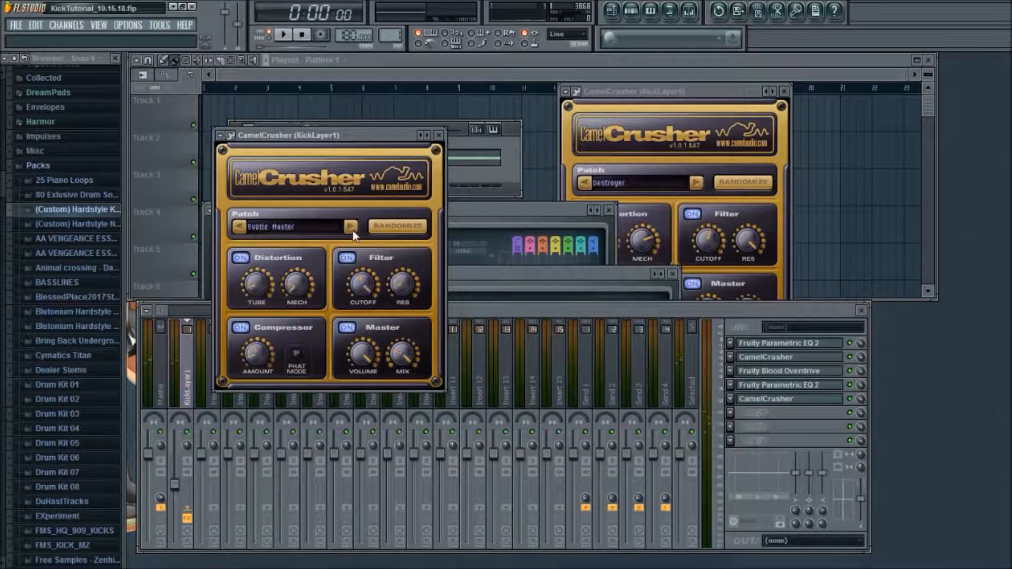
{"action": "key", "text": "space"}
{"action": "left_click", "coordinate": [351, 227]}
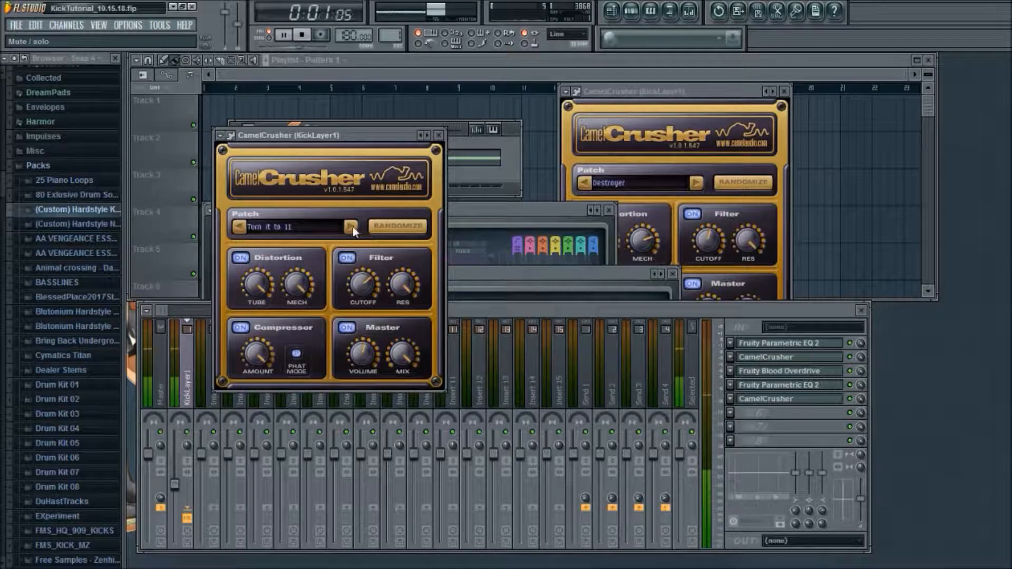
- Go back through the second CamelCrusher's patches past Ultra Phat to Tube Warmth during playback
{"action": "left_click", "coordinate": [240, 228]}
{"action": "left_click", "coordinate": [240, 227]}
{"action": "left_click", "coordinate": [240, 228]}
{"action": "left_click", "coordinate": [240, 227]}
{"action": "left_click", "coordinate": [240, 227]}
{"action": "left_click", "coordinate": [240, 227]}
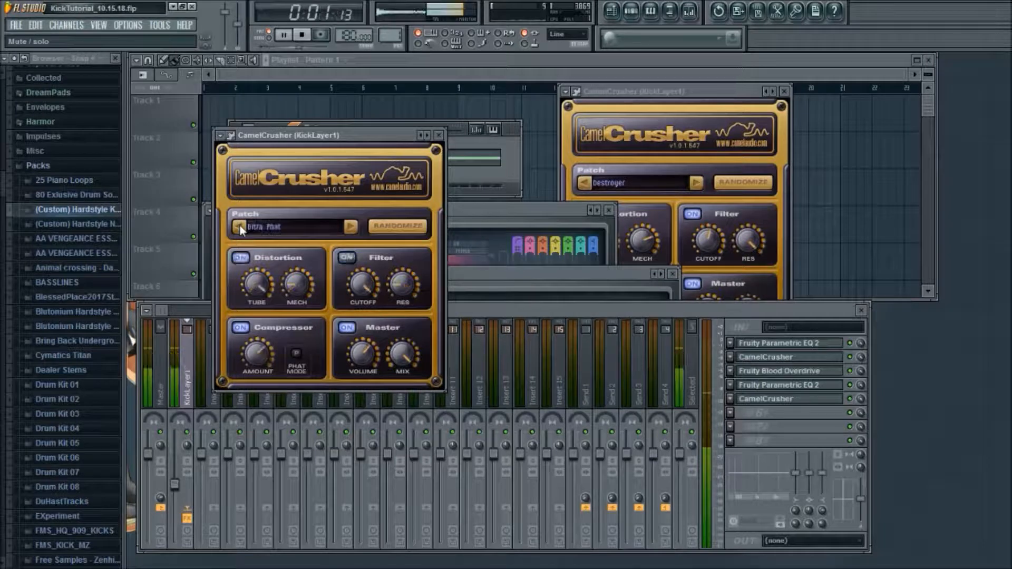
{"action": "left_click", "coordinate": [239, 226]}
{"action": "left_click", "coordinate": [240, 227]}
{"action": "left_click", "coordinate": [240, 226]}
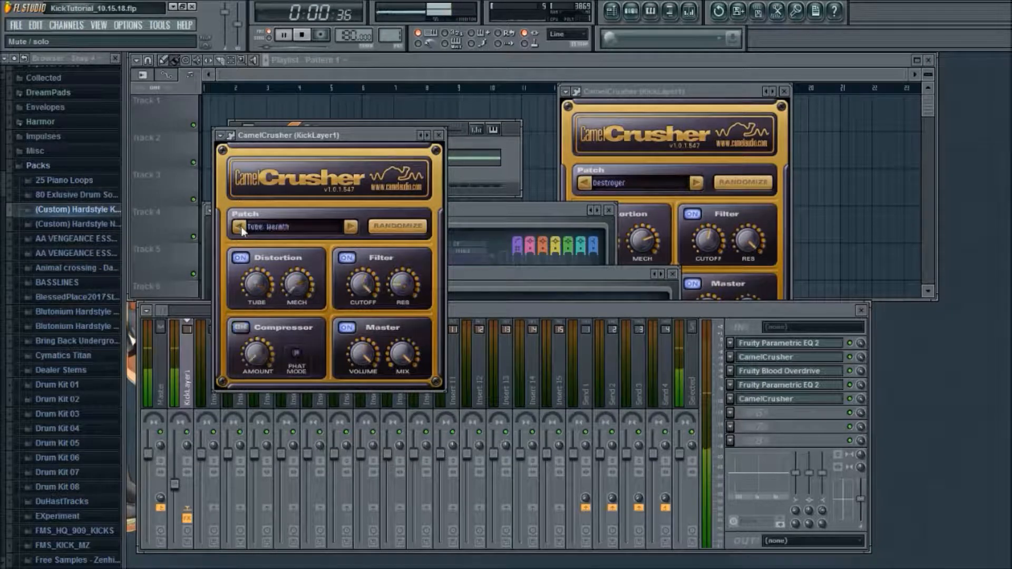
- Compare the British HiGain, American Clean, American Crunch and Annihilate patches on the second CamelCrusher, and stop playback
{"action": "left_click", "coordinate": [240, 226]}
{"action": "left_click", "coordinate": [240, 227]}
{"action": "left_click", "coordinate": [240, 226]}
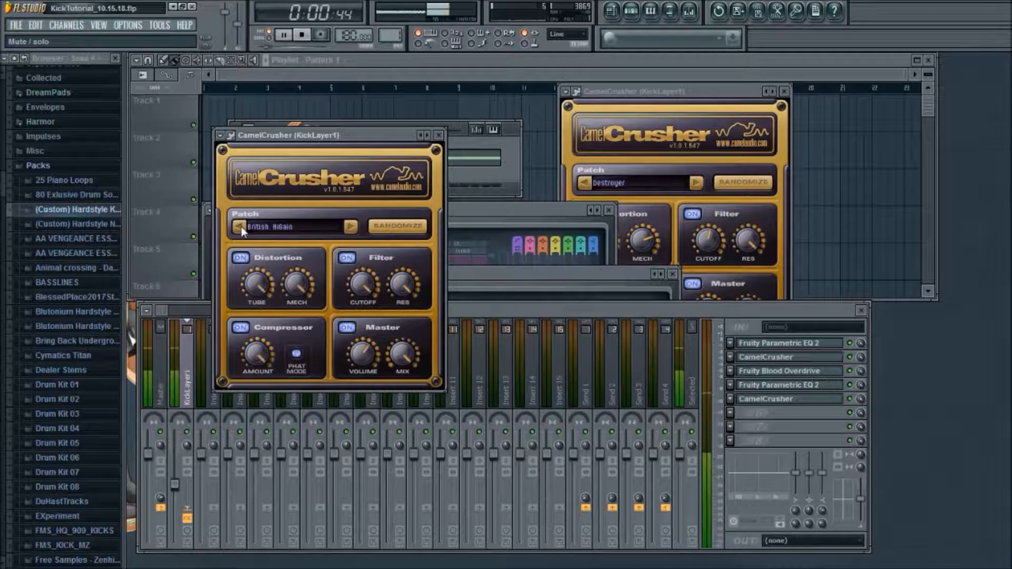
{"action": "left_click", "coordinate": [238, 227]}
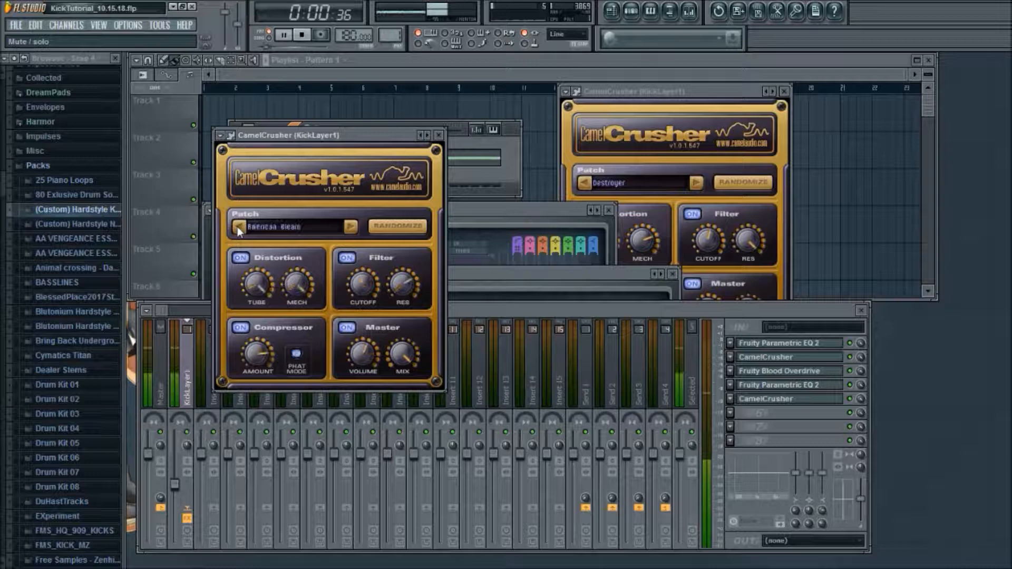
{"action": "left_click", "coordinate": [237, 227]}
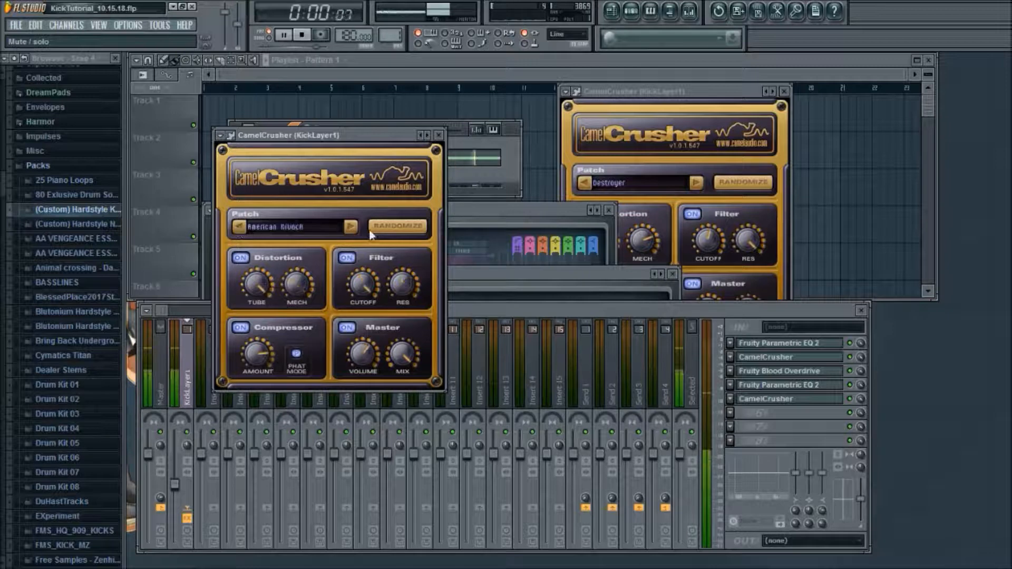
{"action": "left_click", "coordinate": [242, 227]}
{"action": "key", "text": "space"}
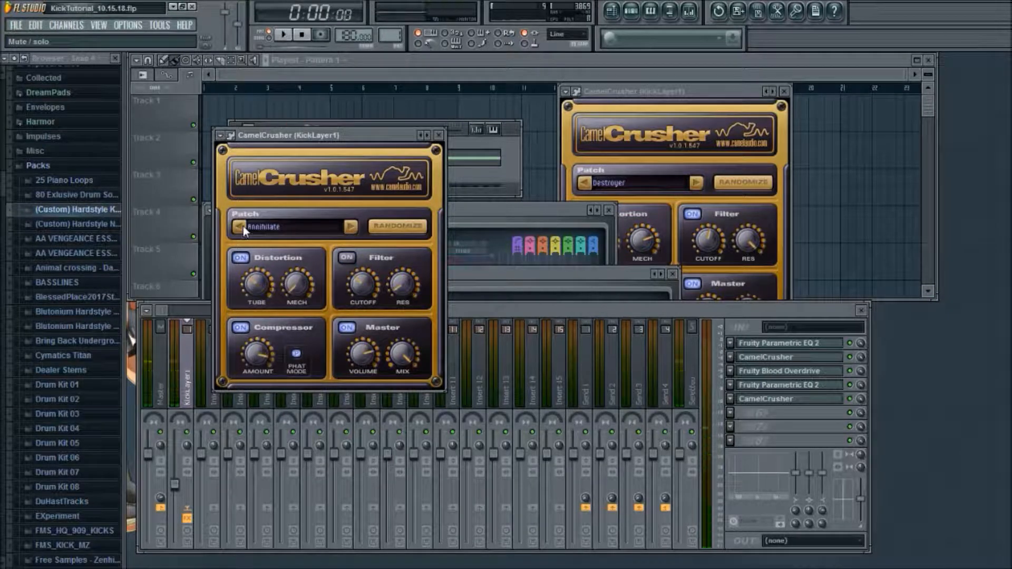
- Set the second CamelCrusher to the Tube Warmth patch and play the kick through it
{"action": "left_click", "coordinate": [351, 226]}
{"action": "left_click", "coordinate": [351, 226]}
{"action": "left_click", "coordinate": [351, 227]}
{"action": "left_click", "coordinate": [351, 227]}
{"action": "left_click", "coordinate": [351, 227]}
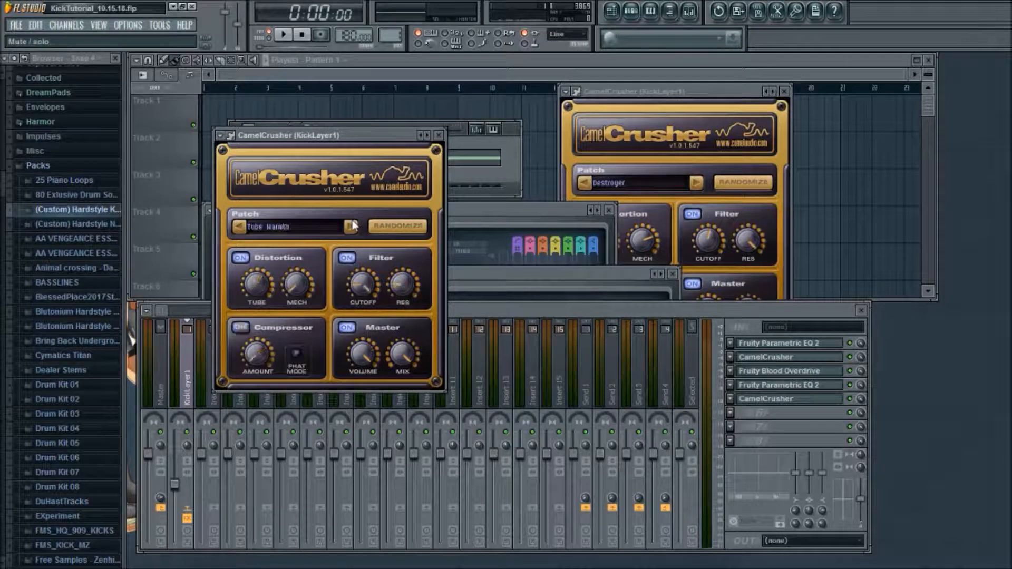
{"action": "left_click", "coordinate": [283, 34]}
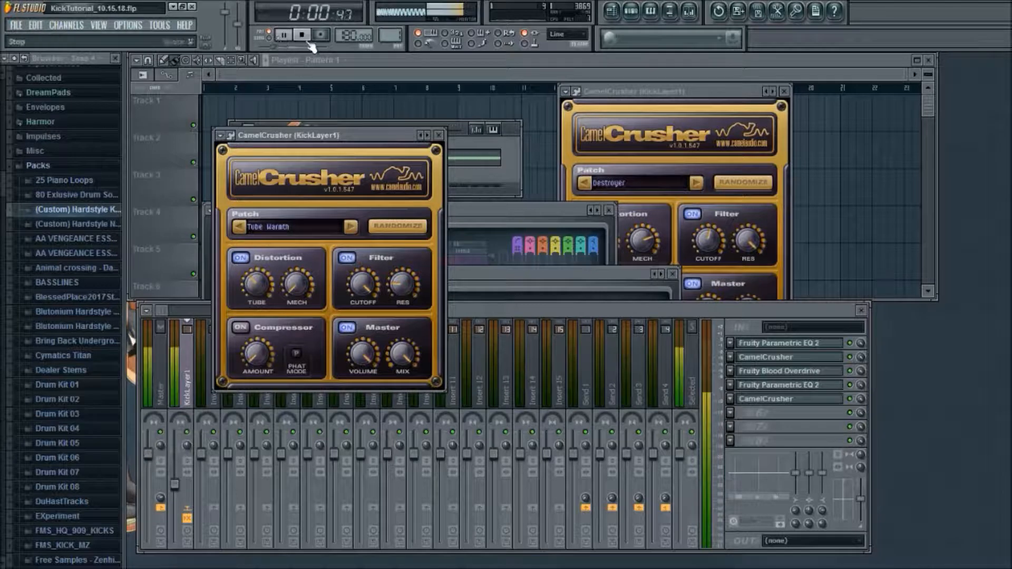
{"action": "left_click", "coordinate": [302, 34]}
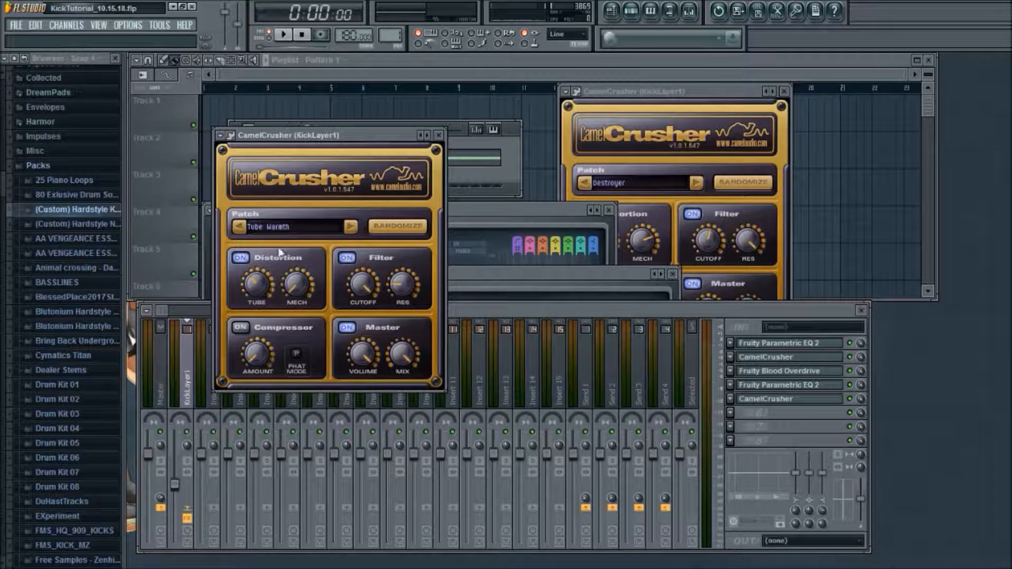
{"action": "key", "text": "space"}
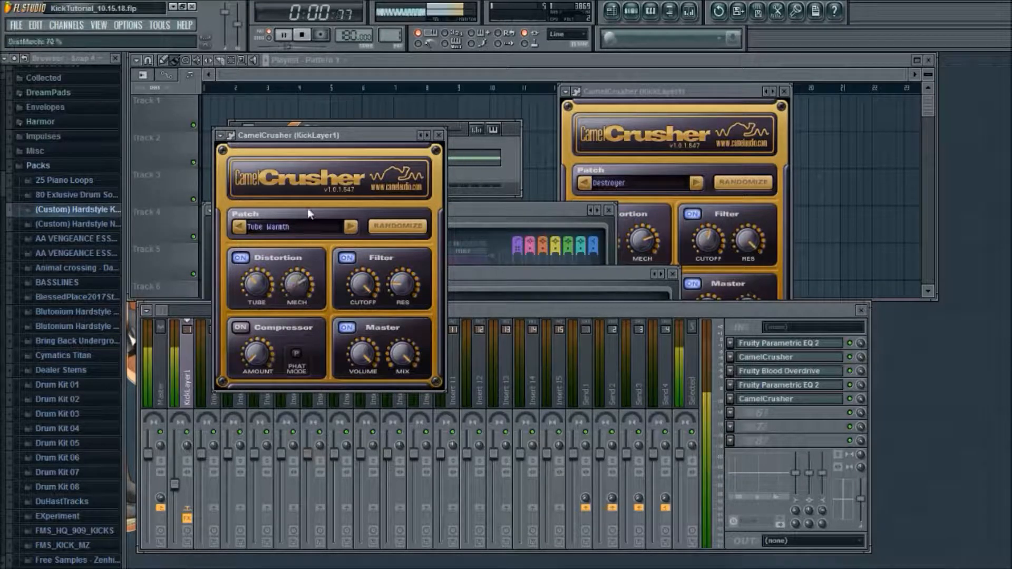
{"action": "left_click", "coordinate": [303, 34]}
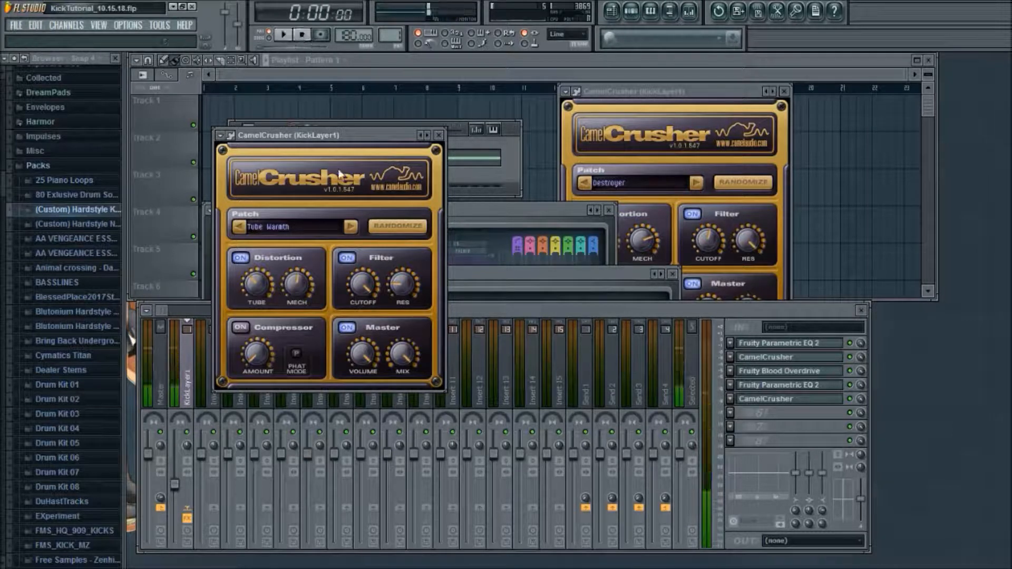
- Load Edison into the KickLayer1 track's last effect slot and bring the channel rack to the front
{"action": "left_click", "coordinate": [704, 309]}
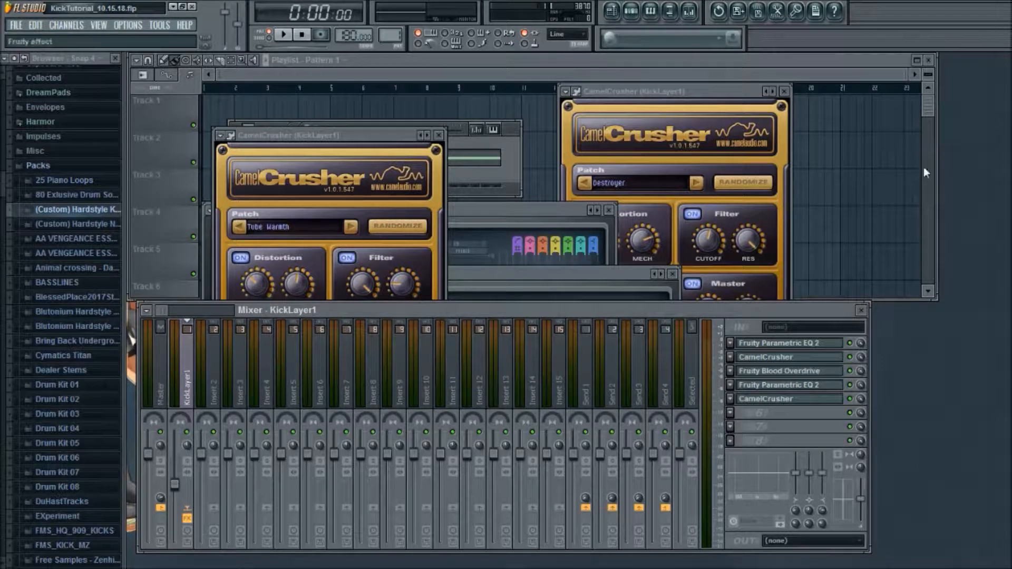
{"action": "key", "text": "ctrl+e"}
{"action": "left_click", "coordinate": [739, 309]}
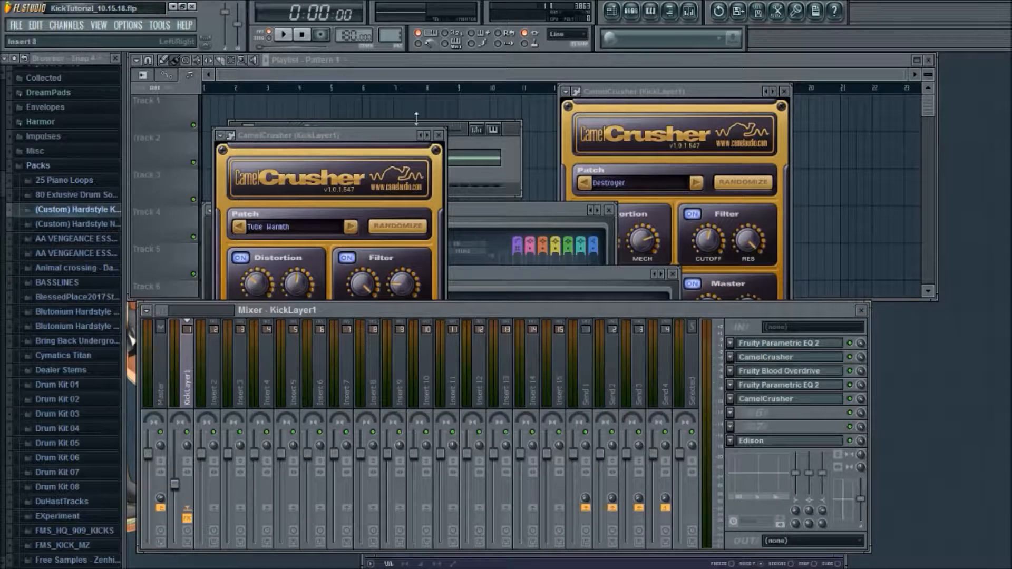
{"action": "left_click", "coordinate": [466, 143]}
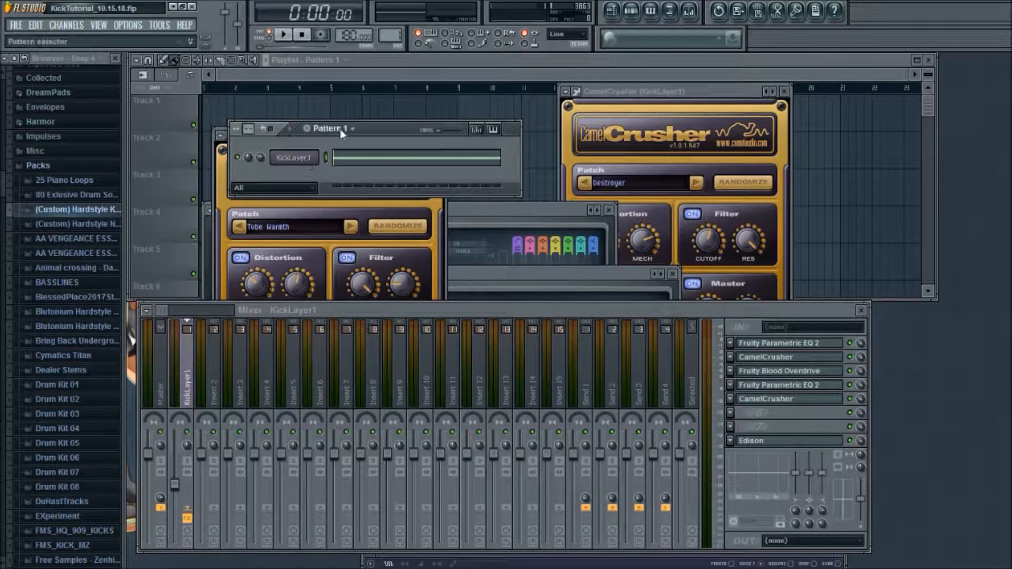
- In Pattern 2 of KickLayer1, delete the notes following the first C3 note and lengthen that note to a full bar
{"action": "left_click", "coordinate": [365, 162]}
{"action": "right_click", "coordinate": [271, 253]}
{"action": "right_click", "coordinate": [318, 253]}
{"action": "right_click", "coordinate": [381, 253]}
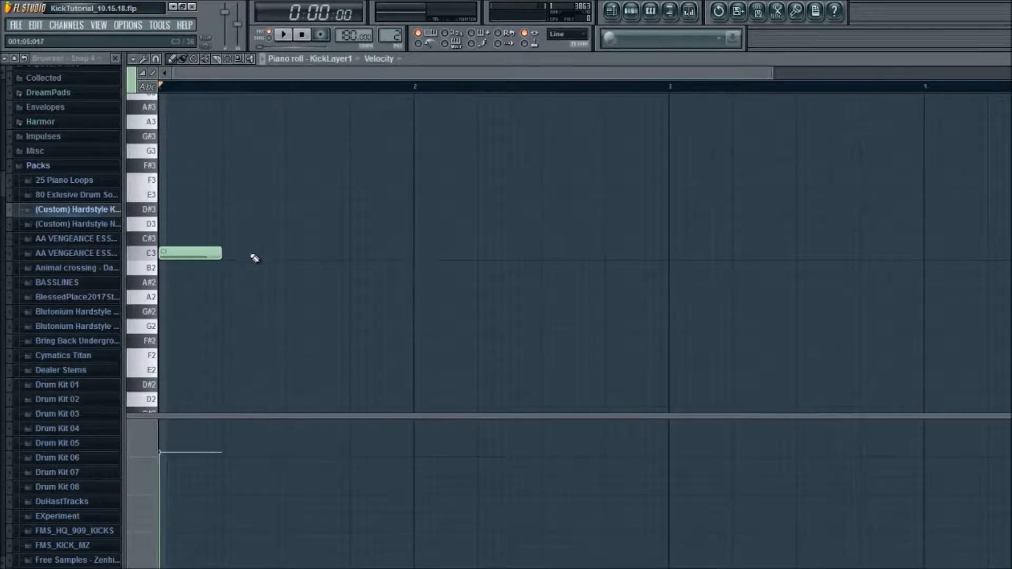
{"action": "left_click_drag", "start_coordinate": [221, 256], "coordinate": [414, 254]}
{"action": "left_click", "coordinate": [1006, 58]}
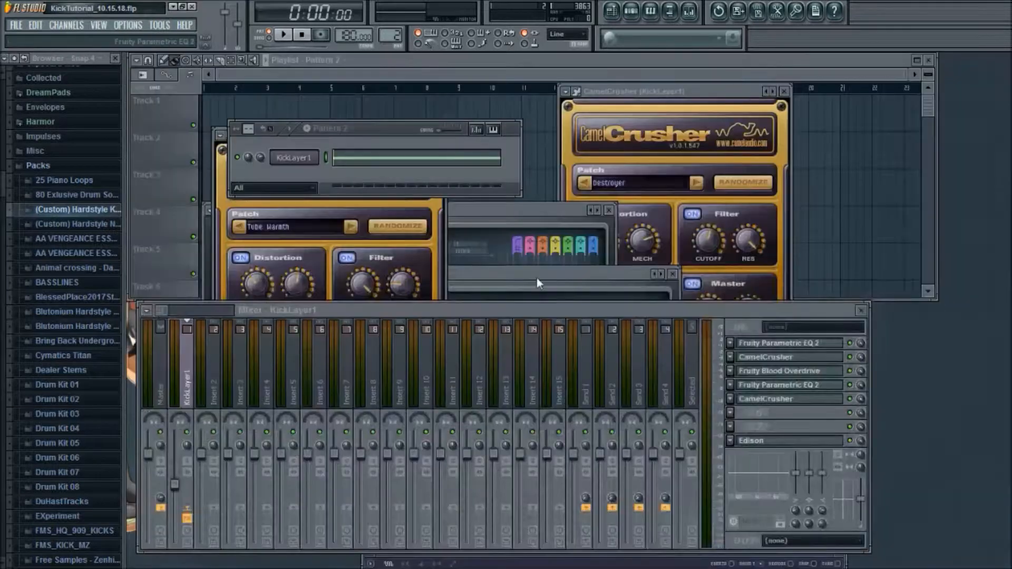
- Open Edison on the KickLayer1 track and record a take of the full-bar kick in Pattern 2
{"action": "left_click", "coordinate": [813, 443]}
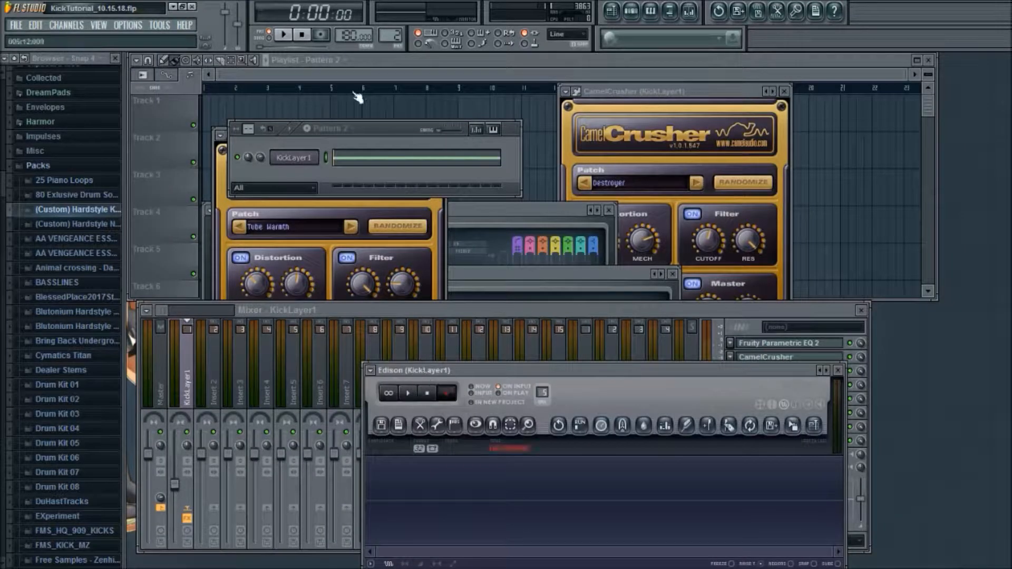
{"action": "left_click", "coordinate": [285, 37]}
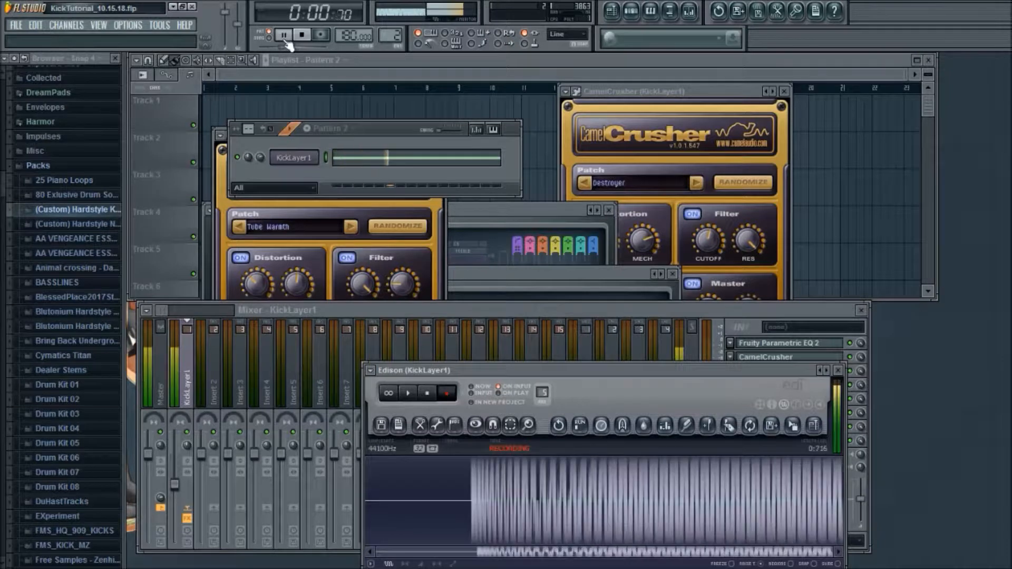
{"action": "left_click", "coordinate": [302, 34]}
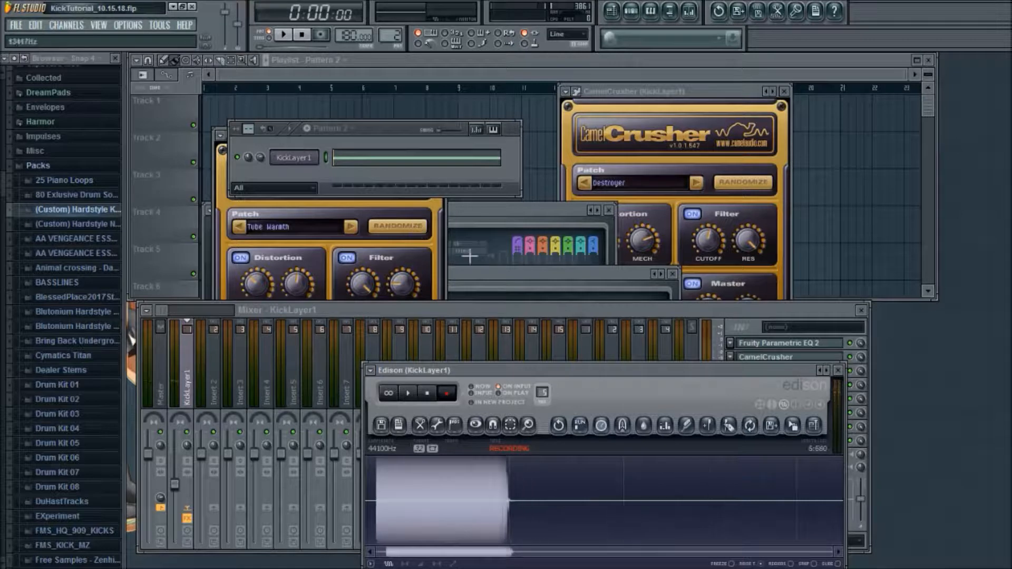
- Shorten the C3 note in KickLayer1's Pattern 2 to one beat and close the piano roll
{"action": "left_click", "coordinate": [387, 161]}
{"action": "left_click_drag", "start_coordinate": [417, 253], "coordinate": [221, 270]}
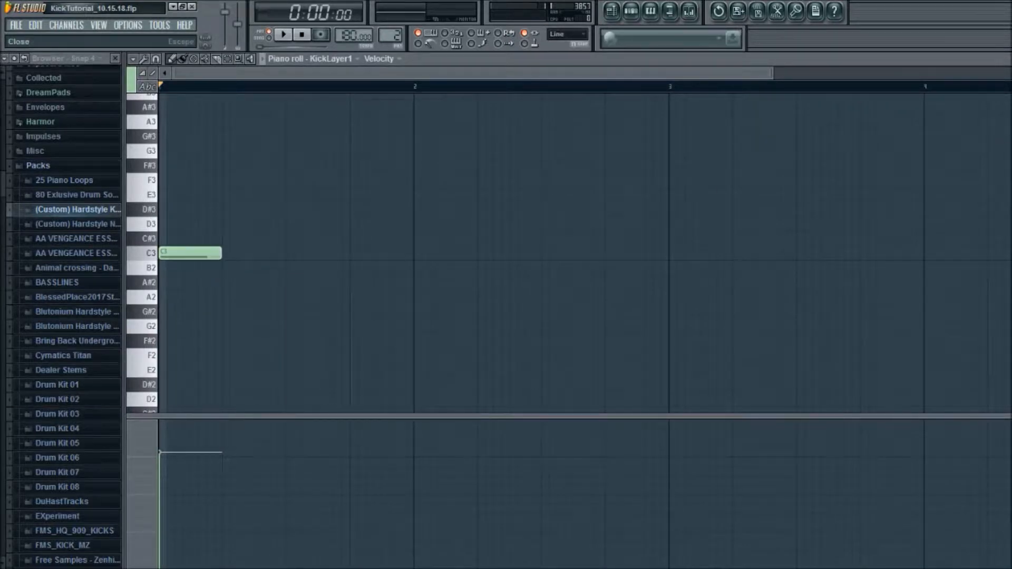
{"action": "key", "text": "F7"}
- Clear the existing take from Edison and record a new take of the one-beat kick pattern
{"action": "left_click", "coordinate": [430, 397]}
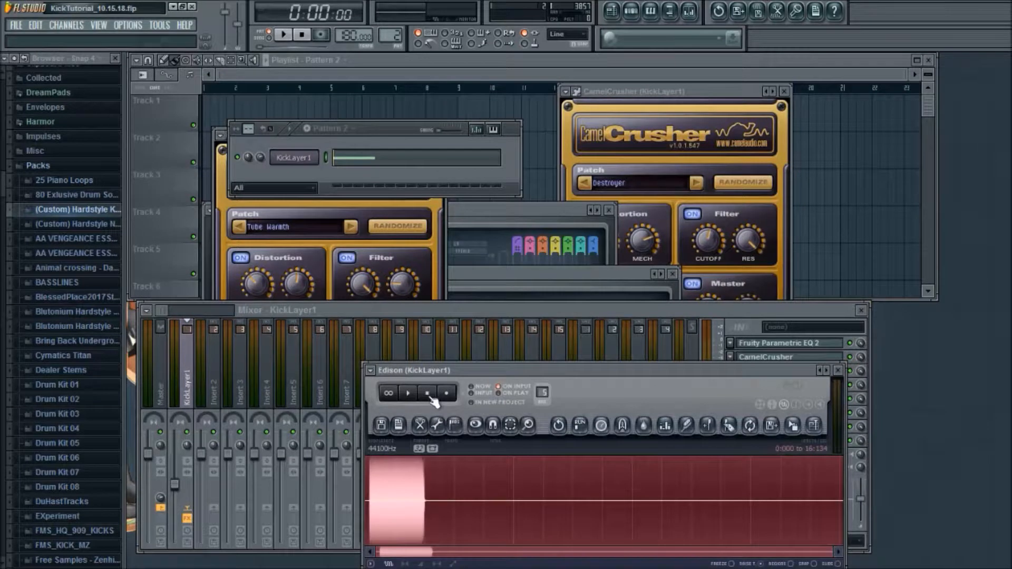
{"action": "key", "text": "Delete"}
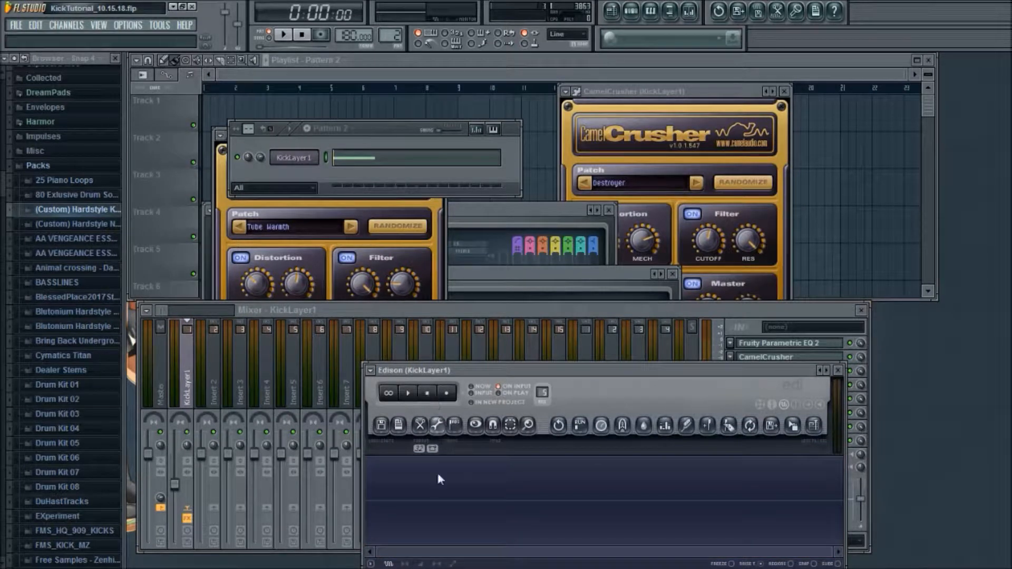
{"action": "left_click", "coordinate": [453, 398]}
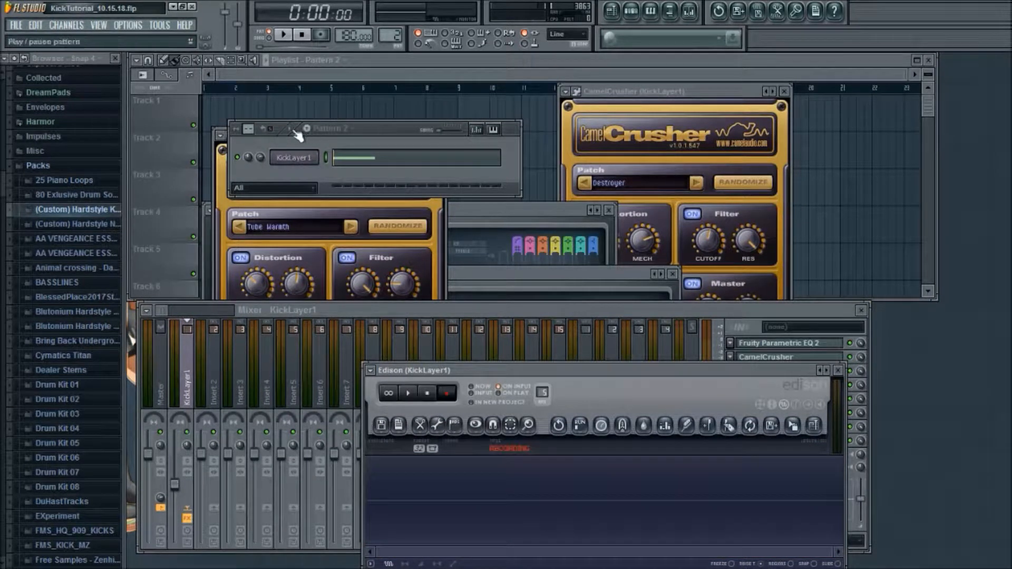
{"action": "key", "text": "space"}
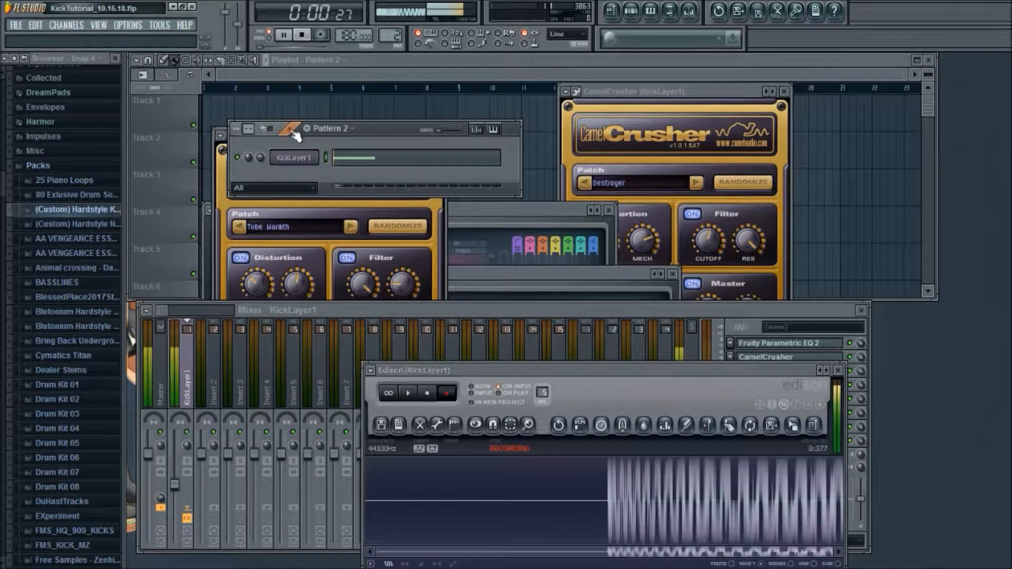
{"action": "left_click", "coordinate": [303, 34]}
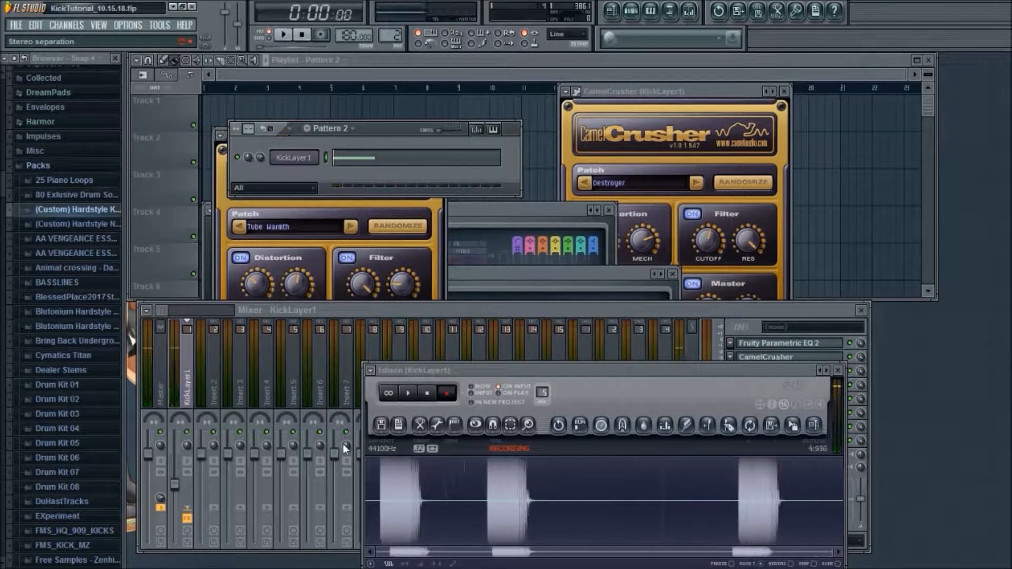
{"action": "left_click", "coordinate": [427, 393]}
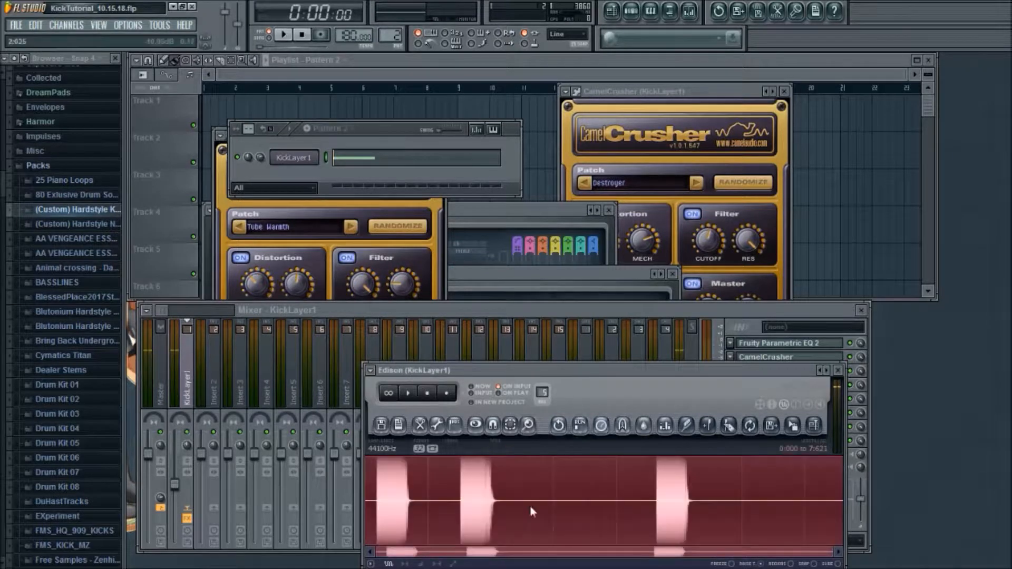
- Cut the repeated kicks and most of the silence before the first kick from the Edison recording
{"action": "left_click_drag", "start_coordinate": [417, 501], "coordinate": [727, 504]}
{"action": "key", "text": "Delete"}
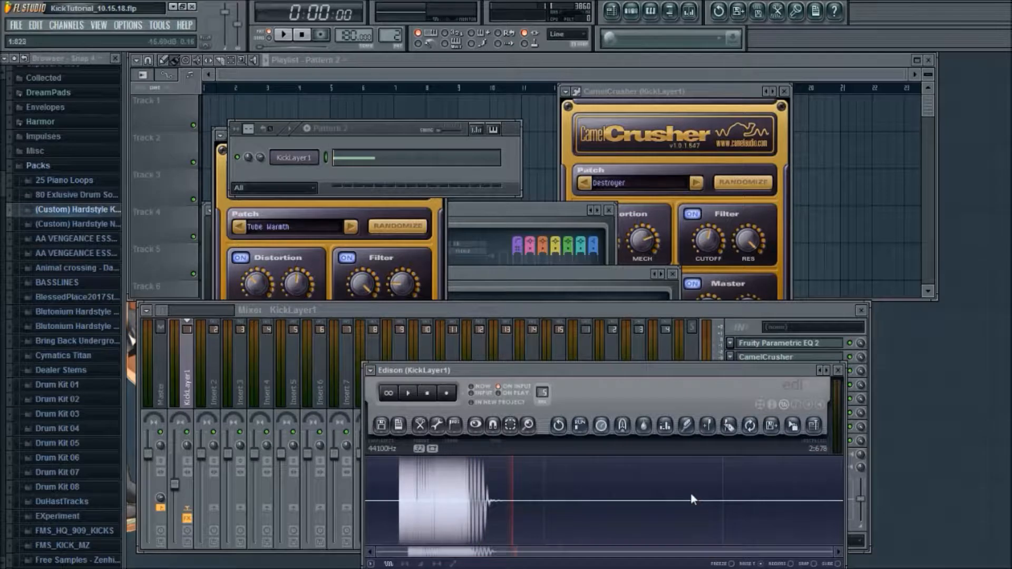
{"action": "left_click_drag", "start_coordinate": [399, 503], "coordinate": [330, 507]}
{"action": "key", "text": "Delete"}
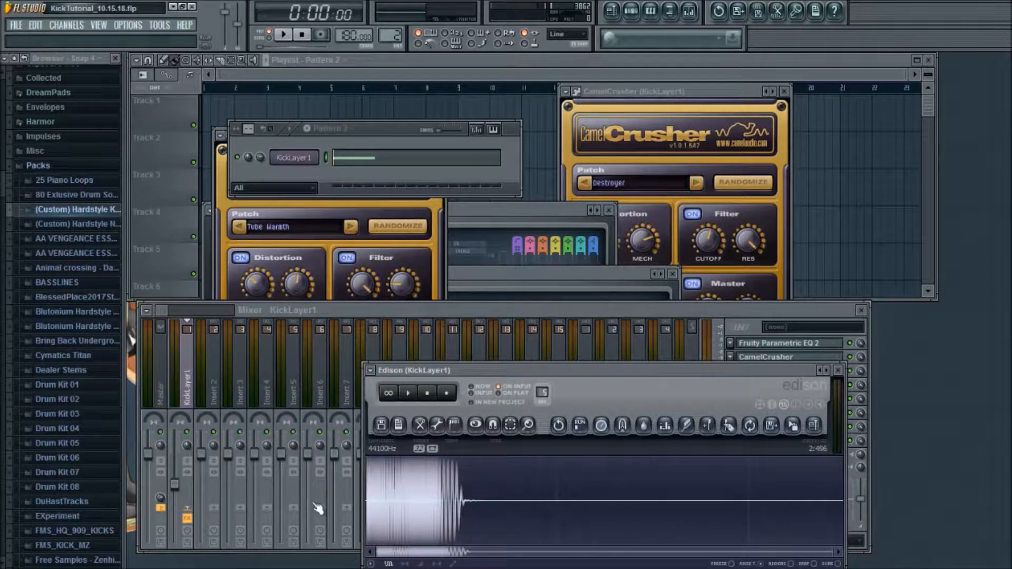
- Trim the remaining silence from 0:000 to 0:009 so that the sample starts right at the kick's attack
{"action": "scroll", "coordinate": [318, 509], "scroll_direction": "up", "scroll_amount": 6}
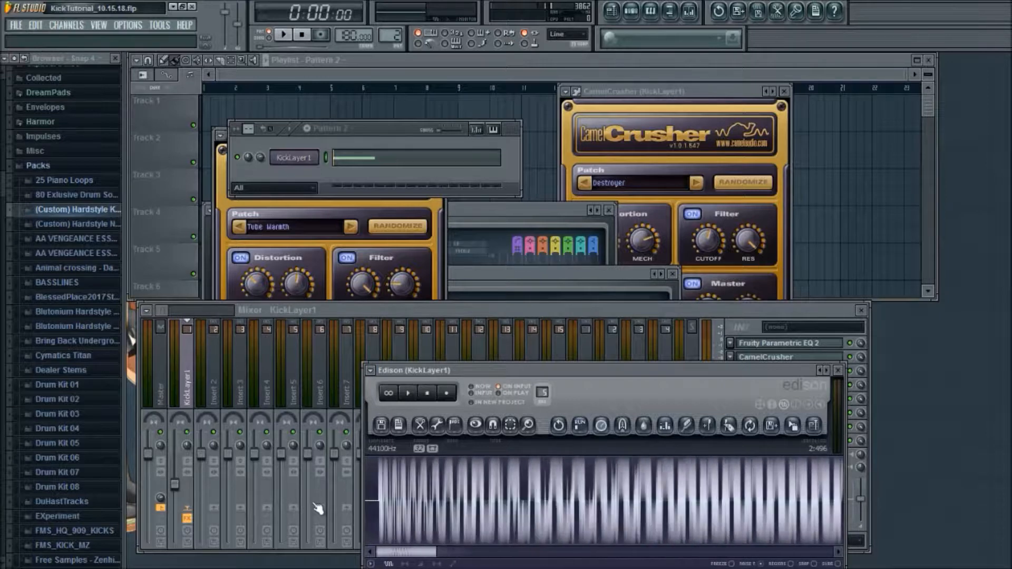
{"action": "left_click_drag", "start_coordinate": [646, 371], "coordinate": [541, 275]}
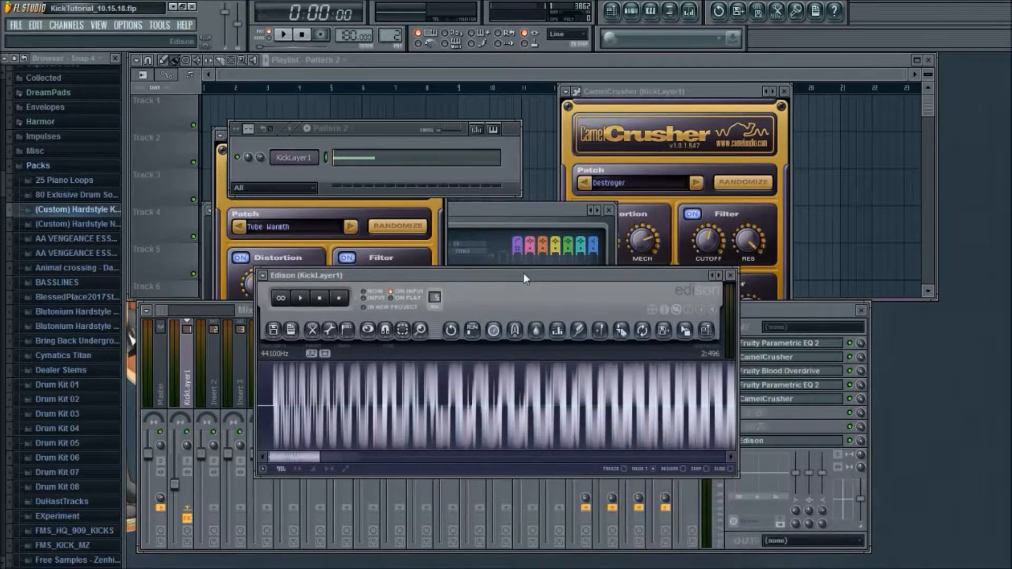
{"action": "left_click_drag", "start_coordinate": [271, 411], "coordinate": [230, 414]}
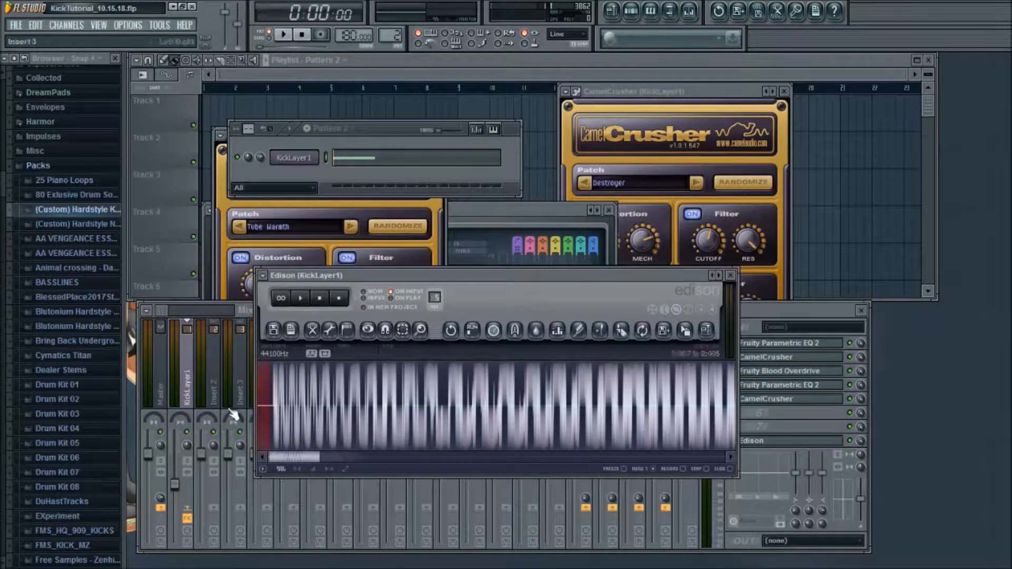
{"action": "scroll", "coordinate": [220, 411], "scroll_direction": "up", "scroll_amount": 10}
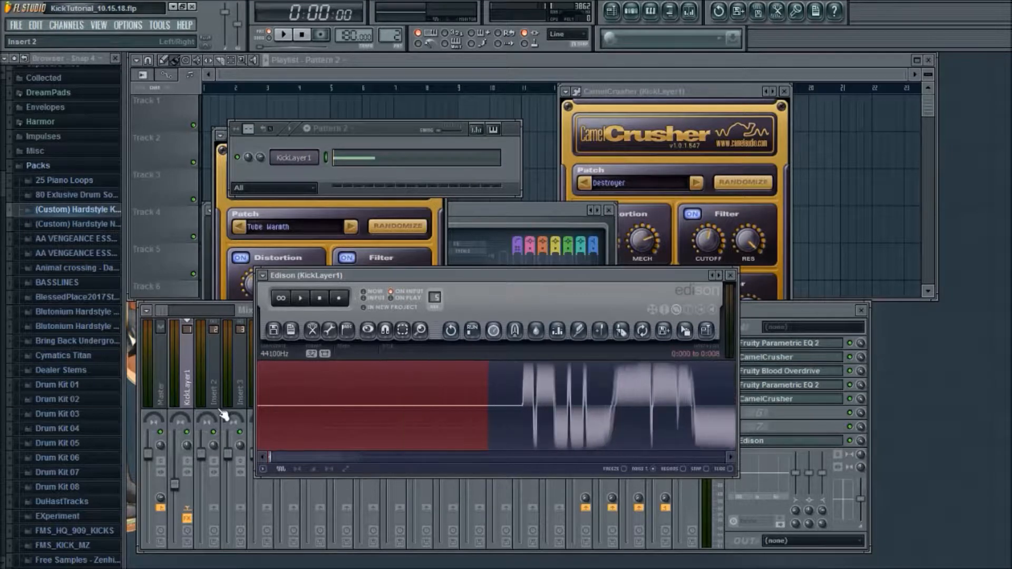
{"action": "right_click", "coordinate": [616, 406]}
{"action": "scroll", "coordinate": [616, 403], "scroll_direction": "up", "scroll_amount": 2}
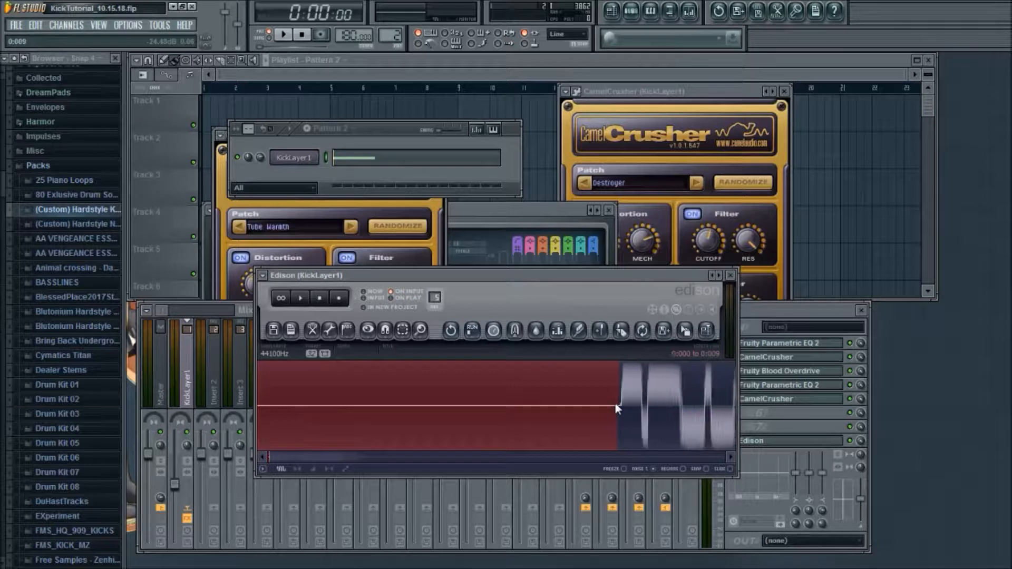
{"action": "scroll", "coordinate": [616, 404], "scroll_direction": "up", "scroll_amount": 2}
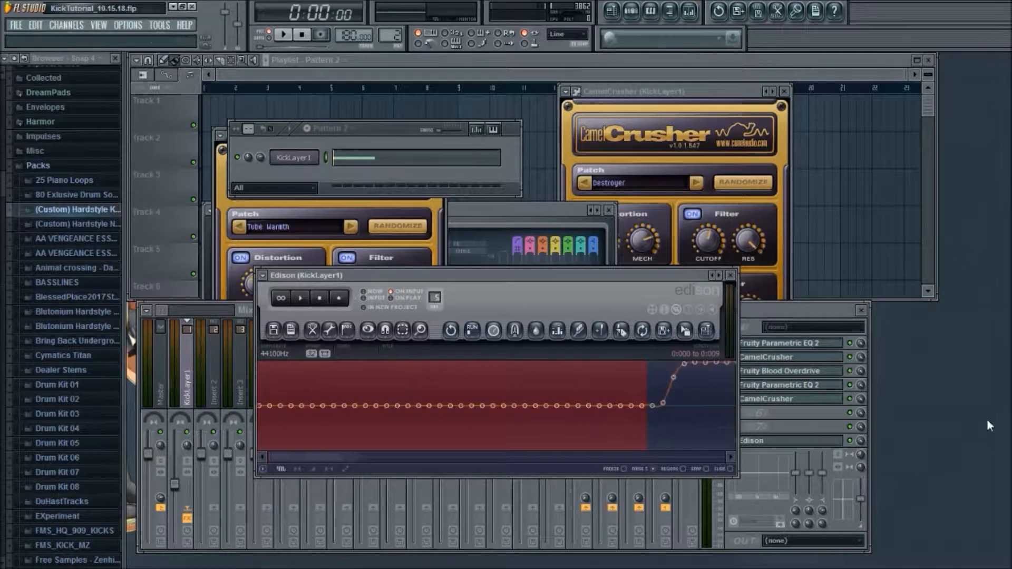
{"action": "right_click", "coordinate": [637, 420]}
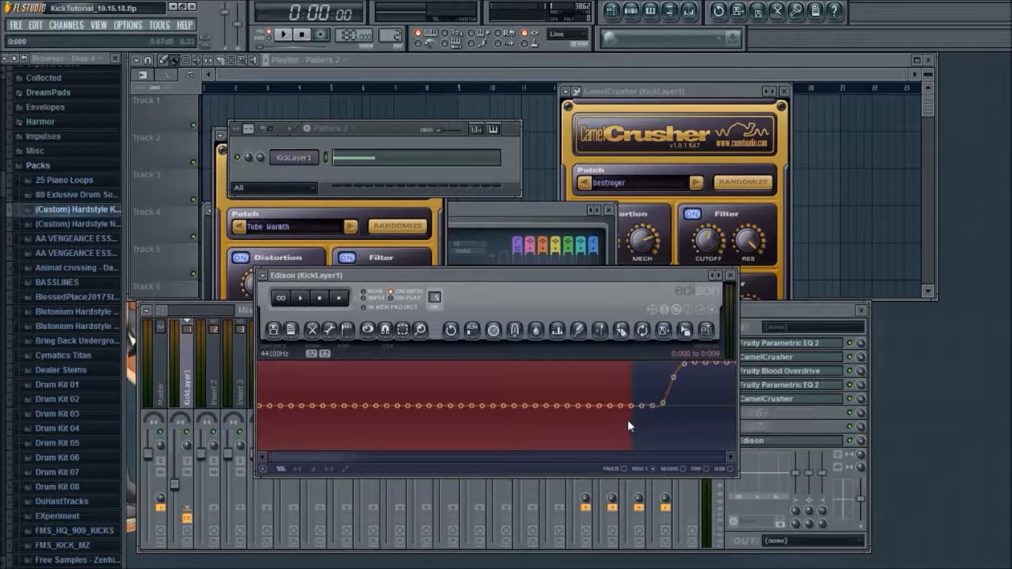
{"action": "scroll", "coordinate": [631, 418], "scroll_direction": "down", "scroll_amount": 3}
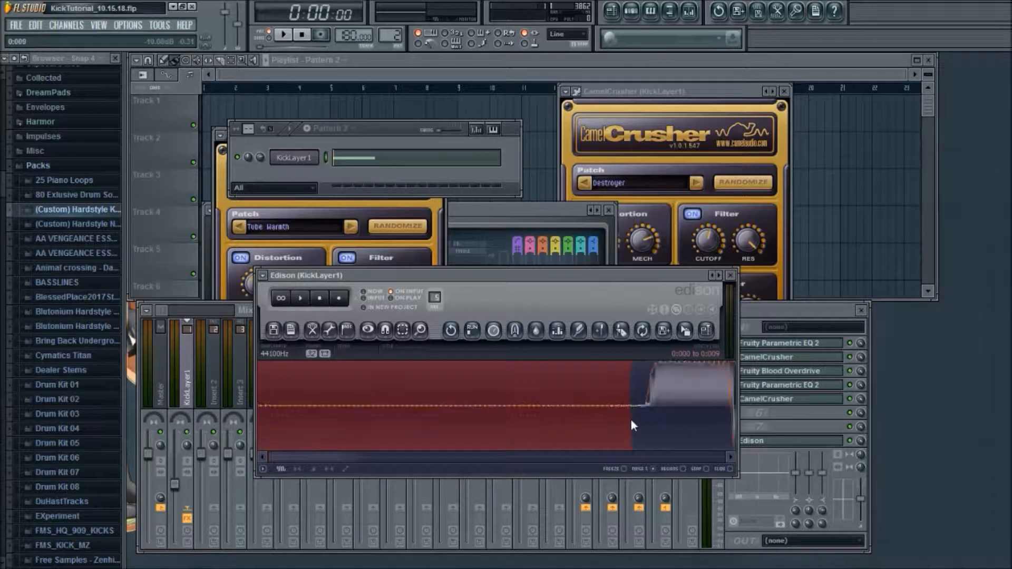
{"action": "scroll", "coordinate": [631, 418], "scroll_direction": "down", "scroll_amount": 2}
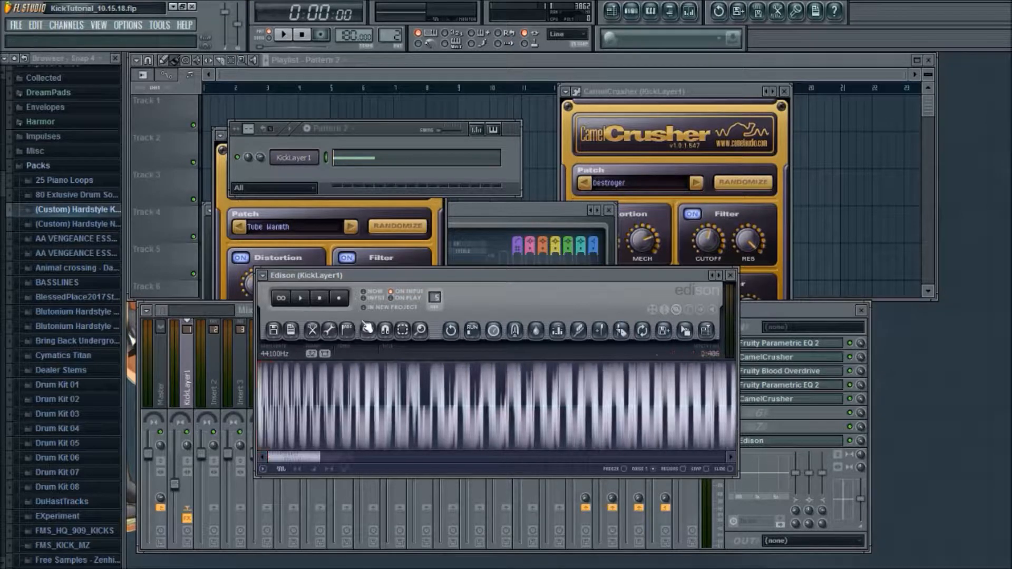
- Delete the silence after the kick's tail from 0:598 to the end of the recording
{"action": "left_click_drag", "start_coordinate": [299, 458], "coordinate": [389, 464]}
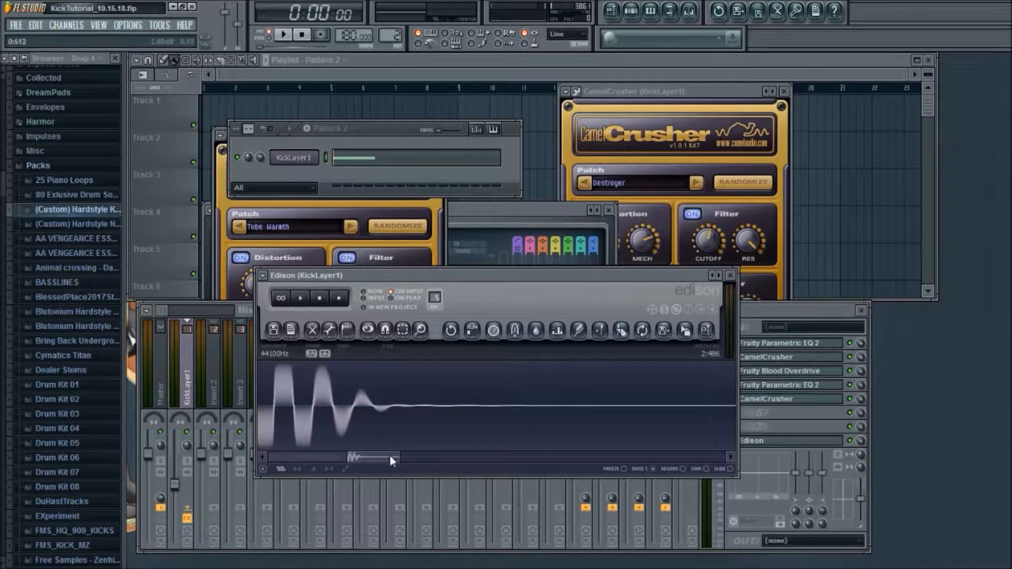
{"action": "left_click_drag", "start_coordinate": [345, 458], "coordinate": [268, 457]}
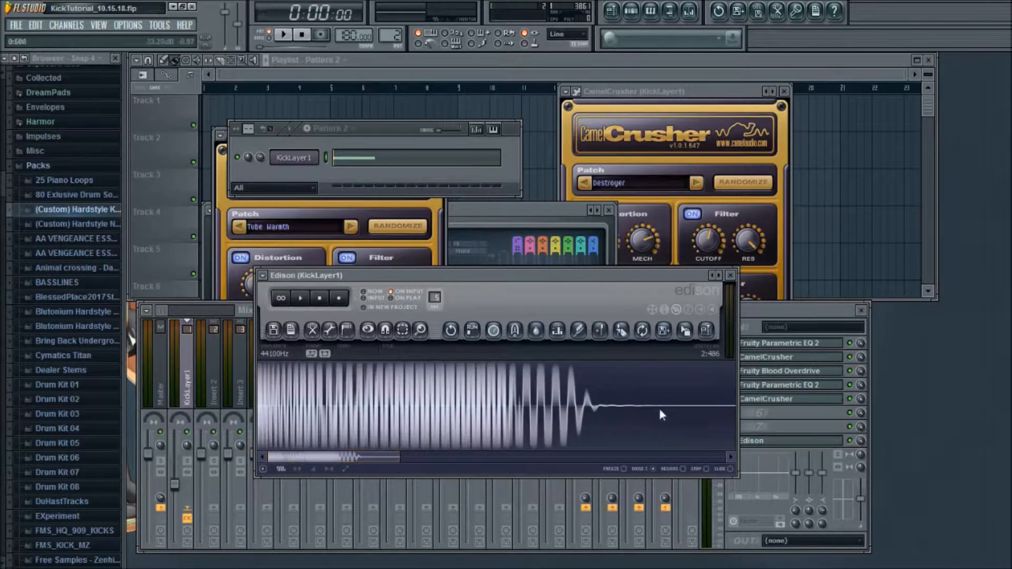
{"action": "left_click_drag", "start_coordinate": [658, 413], "coordinate": [737, 373]}
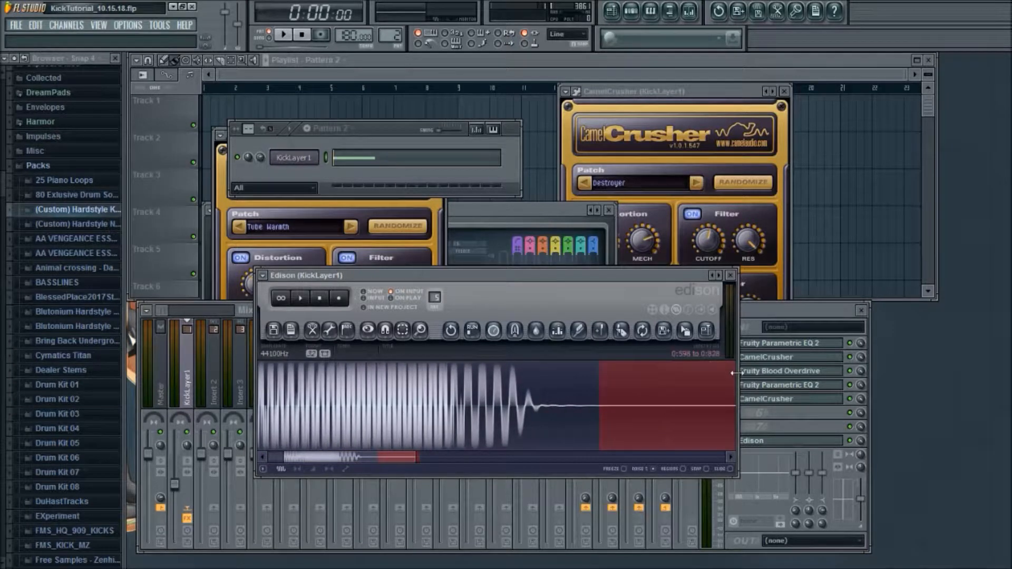
{"action": "left_click_drag", "start_coordinate": [418, 457], "coordinate": [728, 456]}
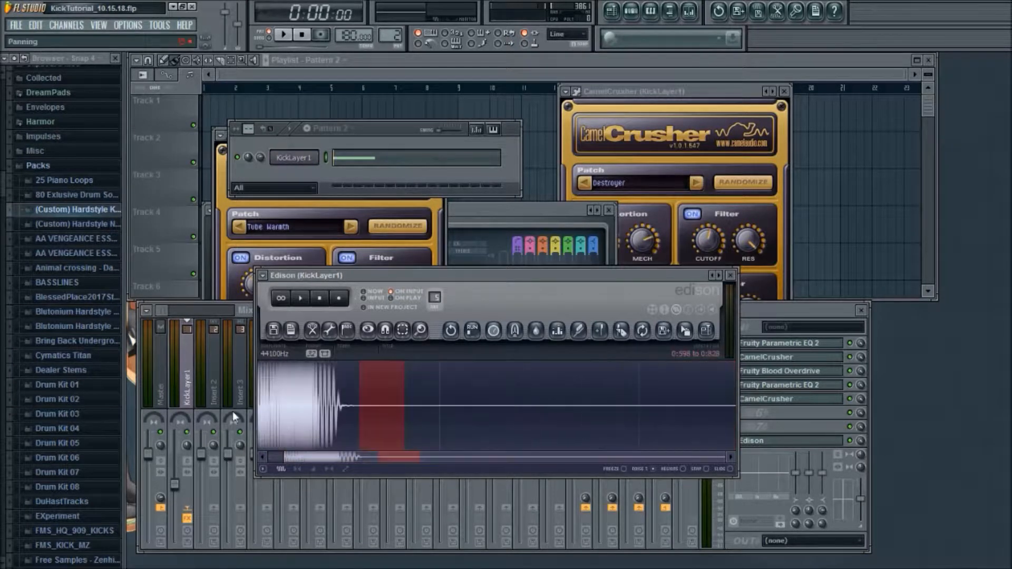
{"action": "left_click_drag", "start_coordinate": [405, 414], "coordinate": [817, 389]}
{"action": "key", "text": "Delete"}
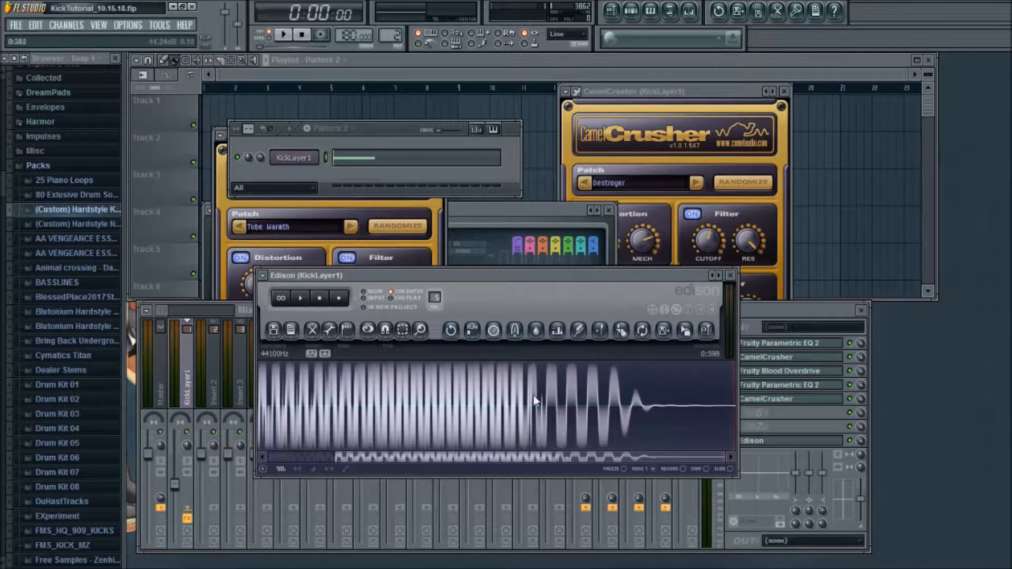
- Fade out the kick's tail from 0:387 to 0:598, and play the whole sample in Edison
{"action": "left_click_drag", "start_coordinate": [539, 402], "coordinate": [758, 408]}
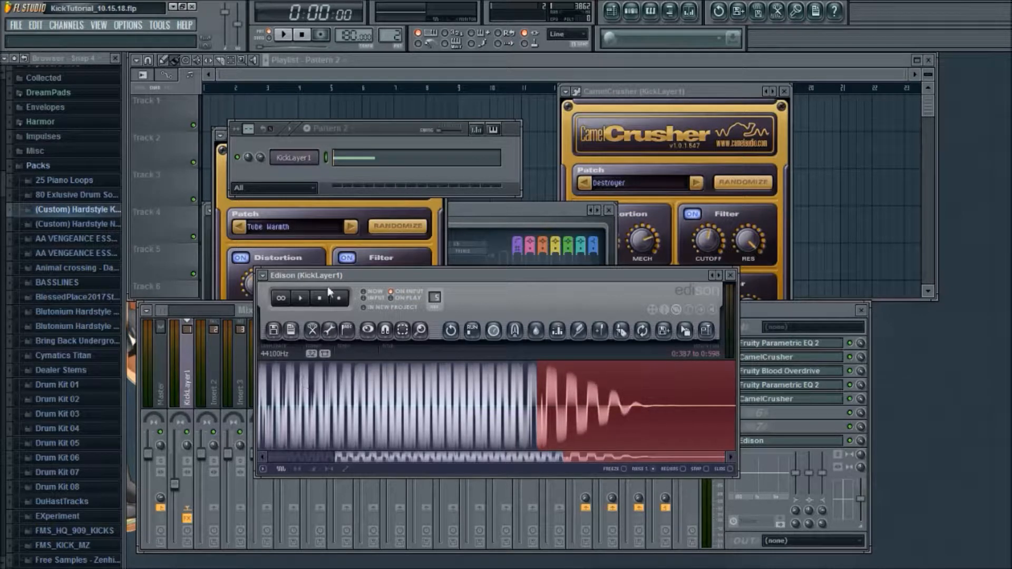
{"action": "left_click_drag", "start_coordinate": [336, 458], "coordinate": [267, 457]}
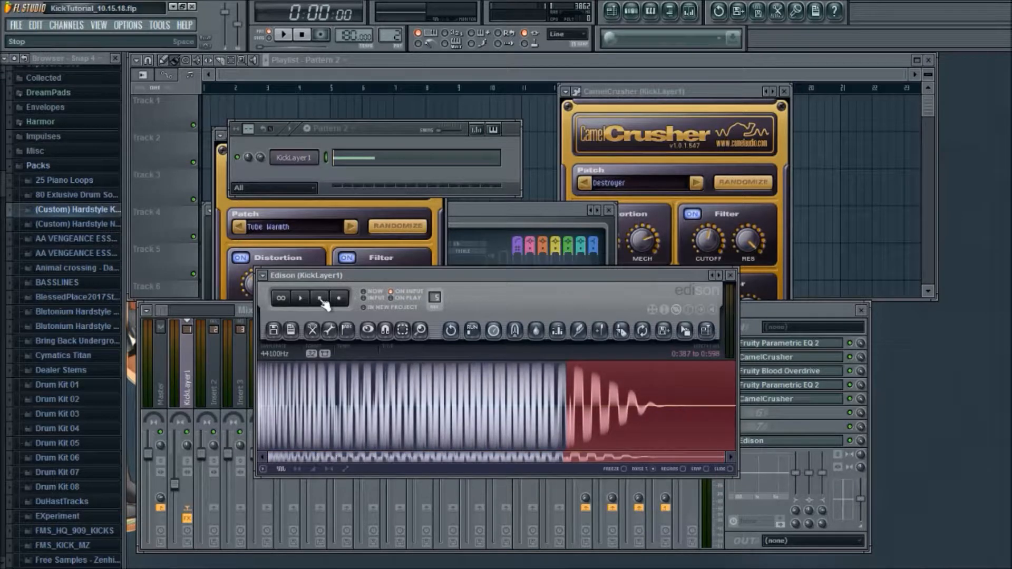
{"action": "key", "text": "ctrl+a"}
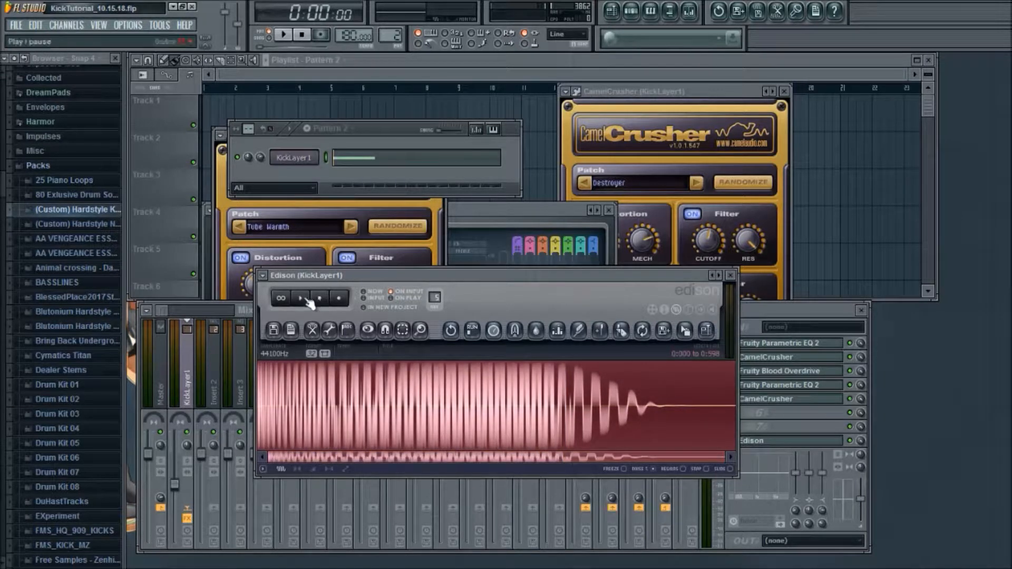
{"action": "left_click", "coordinate": [306, 300]}
{"action": "left_click", "coordinate": [300, 298]}
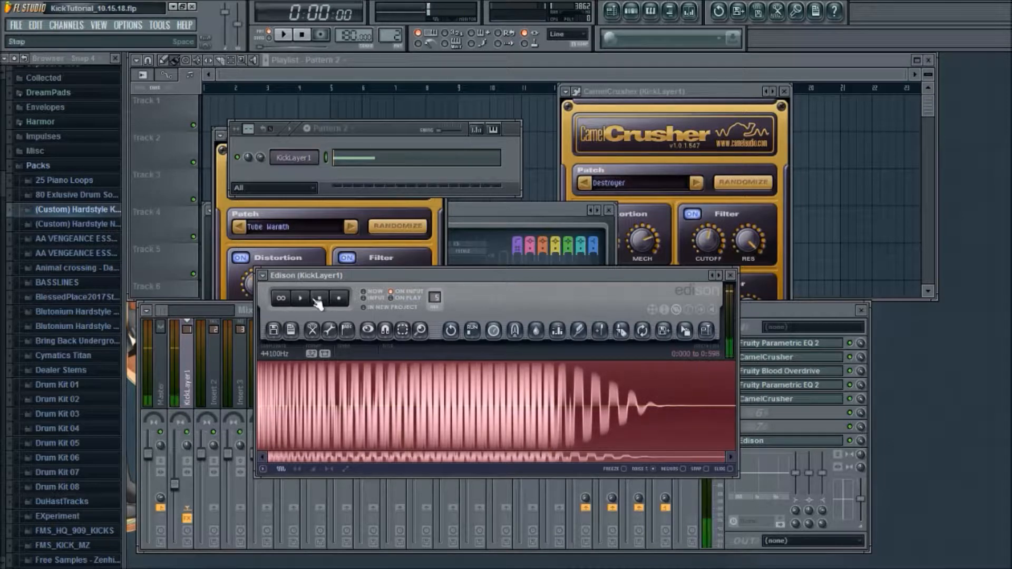